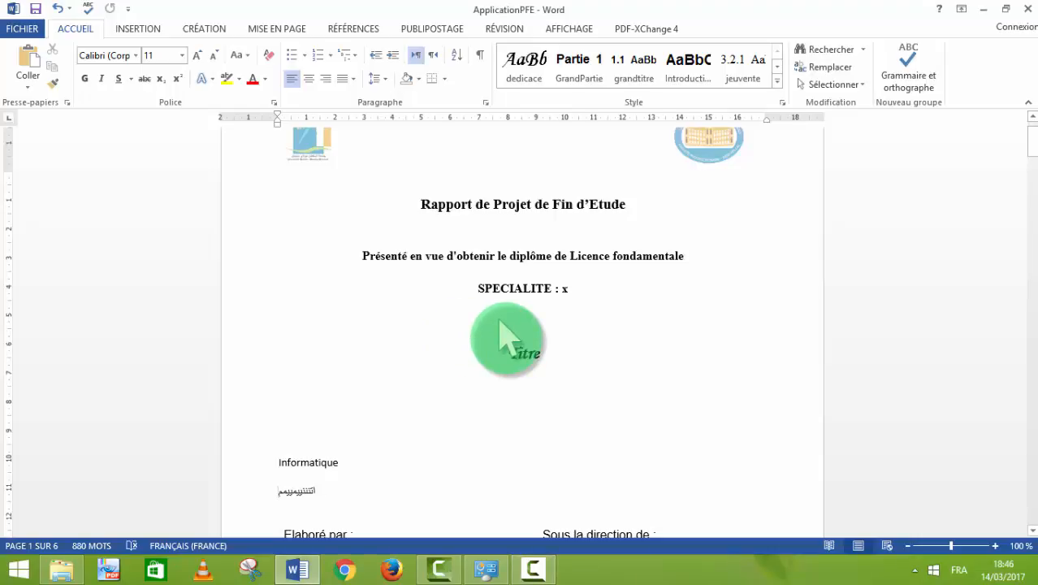
# Create a new blank document and write "Ctrl +N" on its first line.
pyautogui.hotkey('ctrl', 'n')
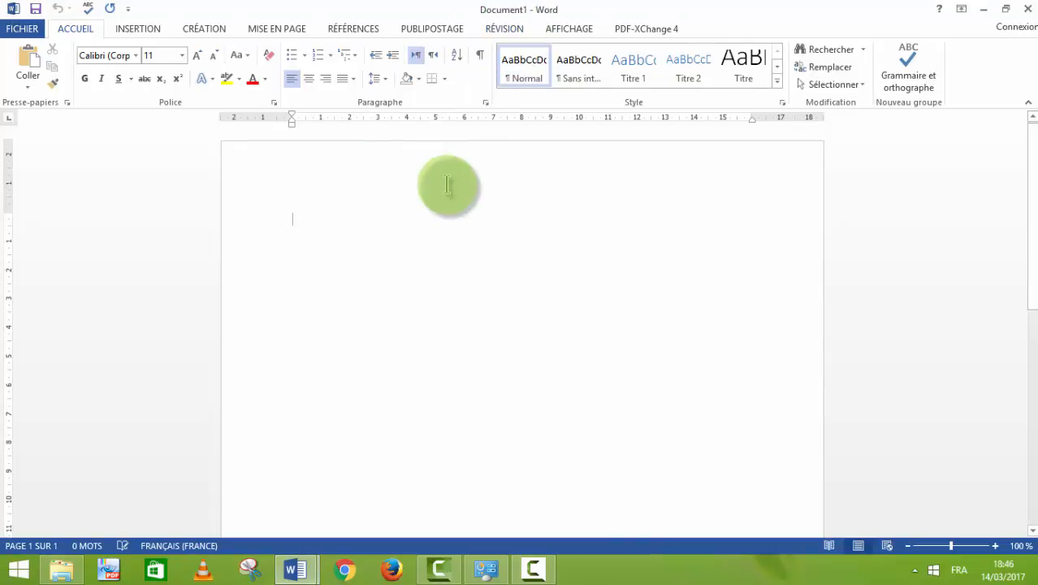
pyautogui.write('ctrl')
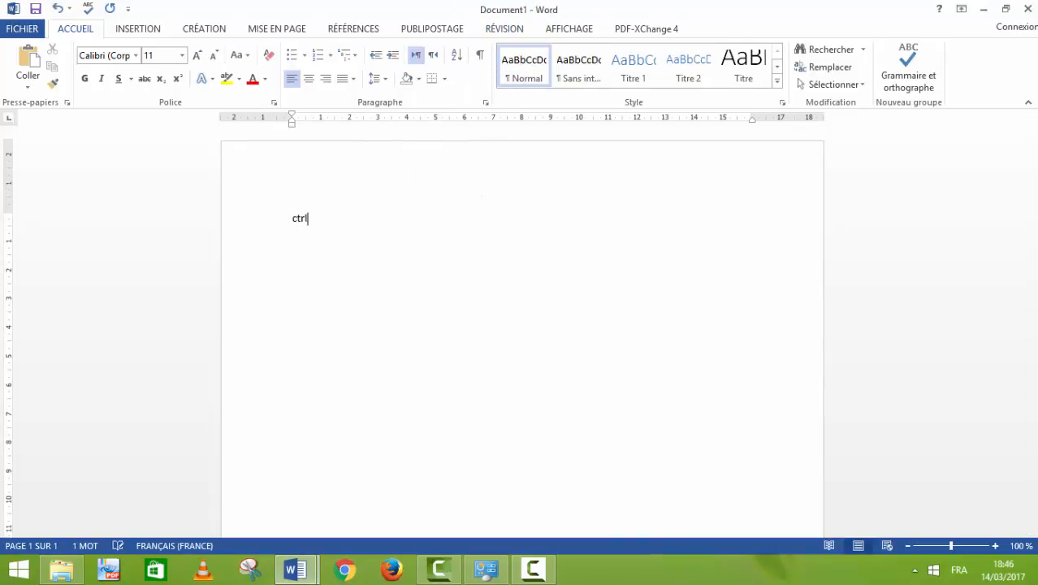
pyautogui.write(' +N')
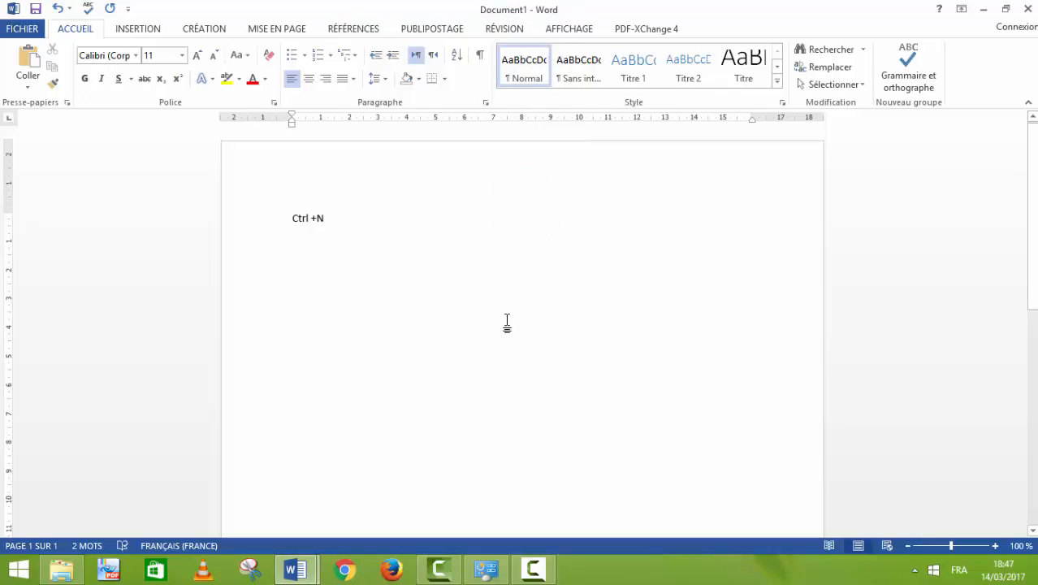
# Save the new document to the Bureau folder as TP2, in the Document Word format.
pyautogui.hotkey('ctrl', 's')
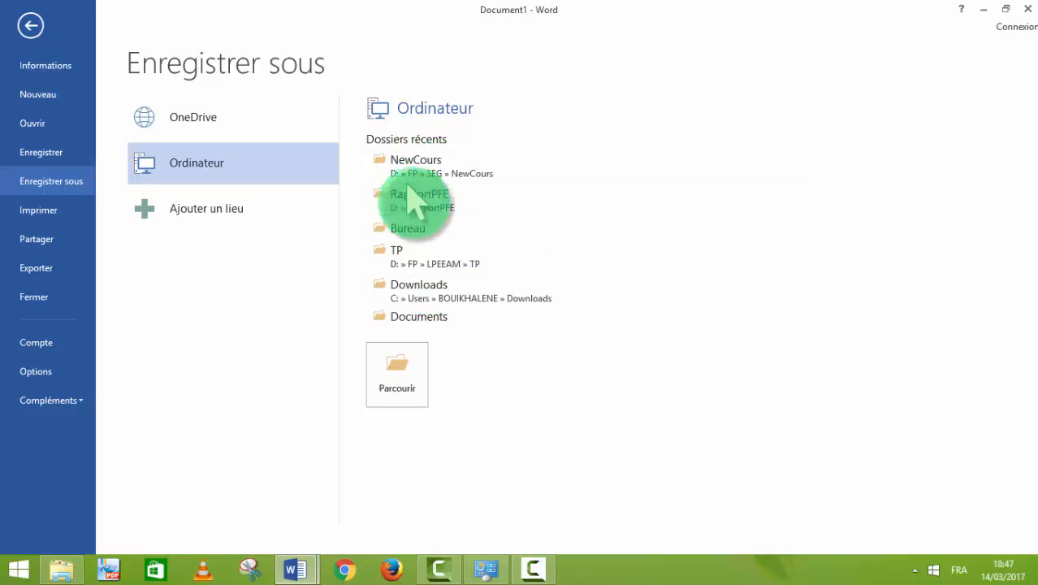
pyautogui.click(401, 370)
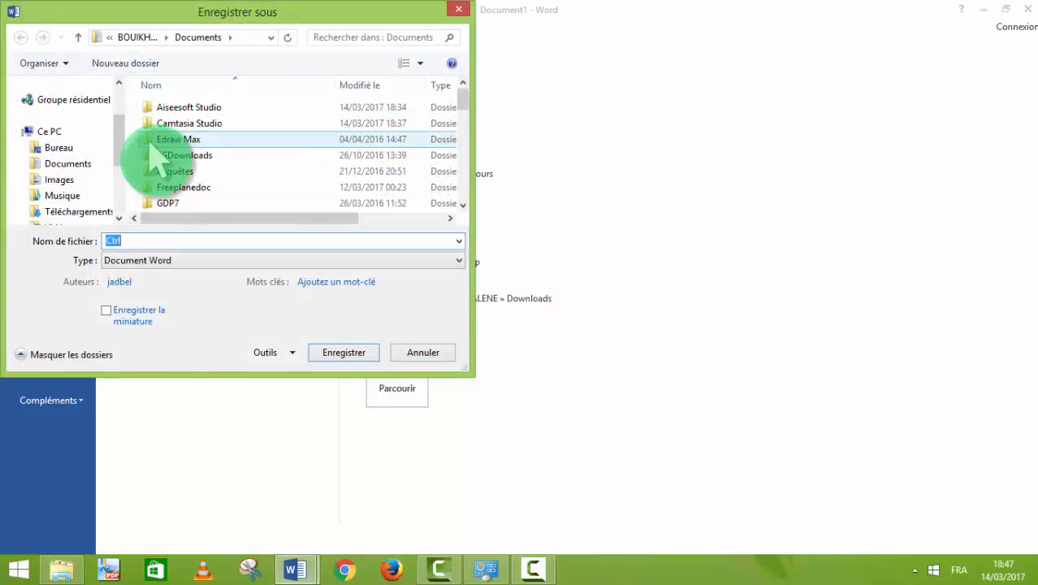
pyautogui.click(69, 152)
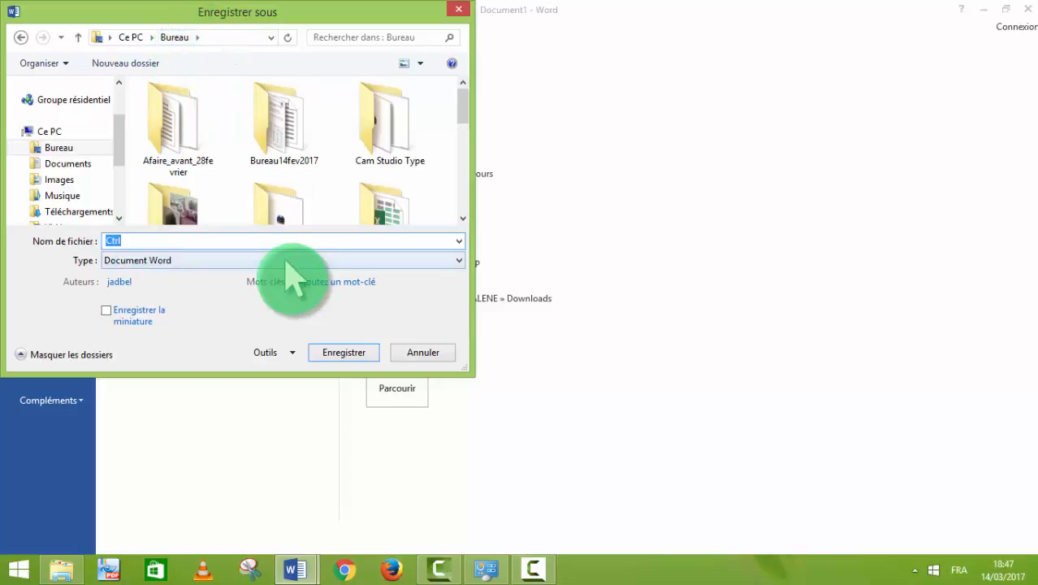
pyautogui.write('TP2')
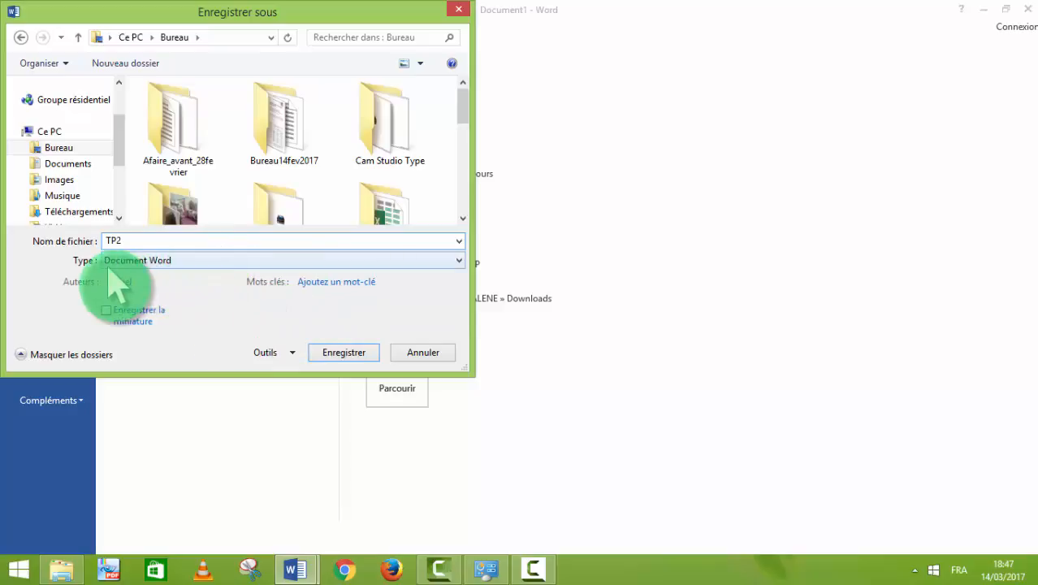
pyautogui.click(170, 261)
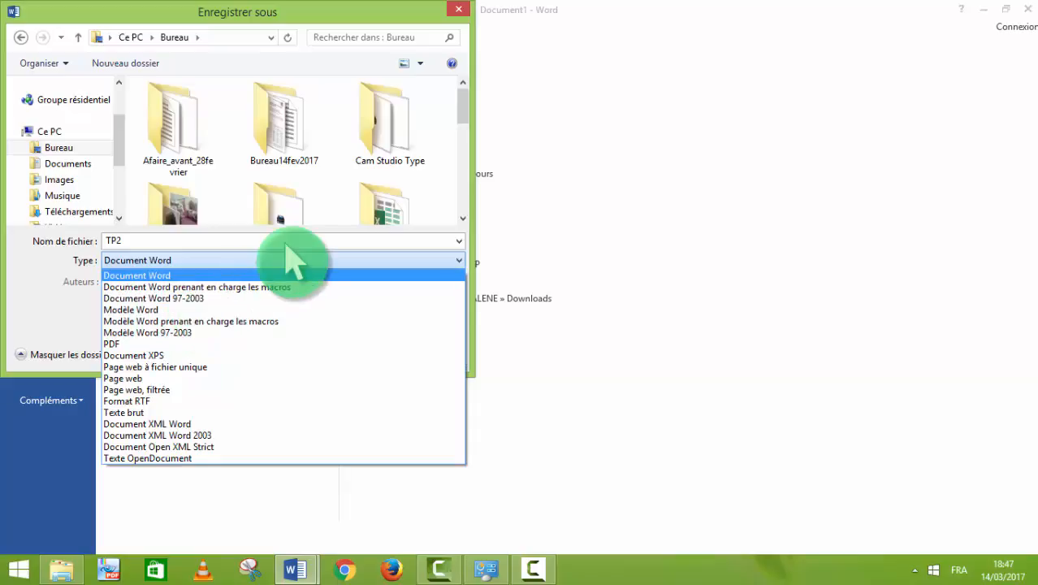
pyautogui.click(132, 200)
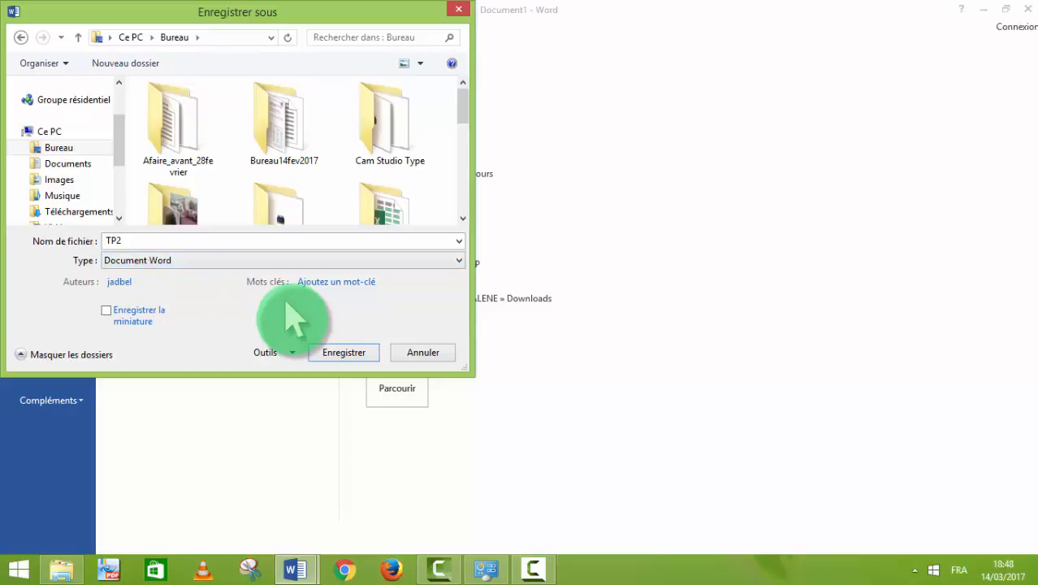
pyautogui.click(332, 355)
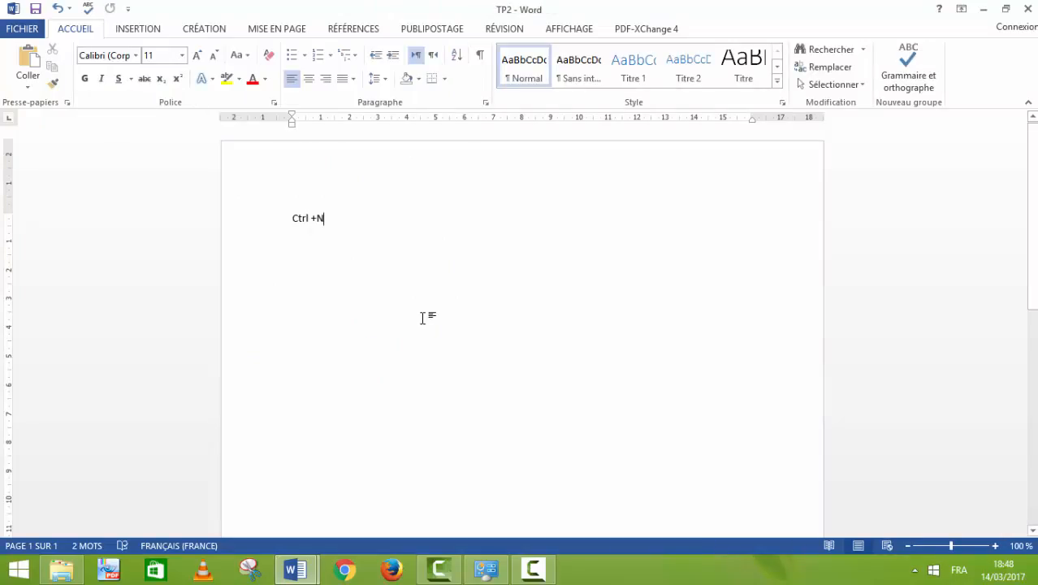
# Add a second line reading "Ctrl +S sauvegarder" below the first one.
pyautogui.press('Return')
pyautogui.write('Ctrl ')
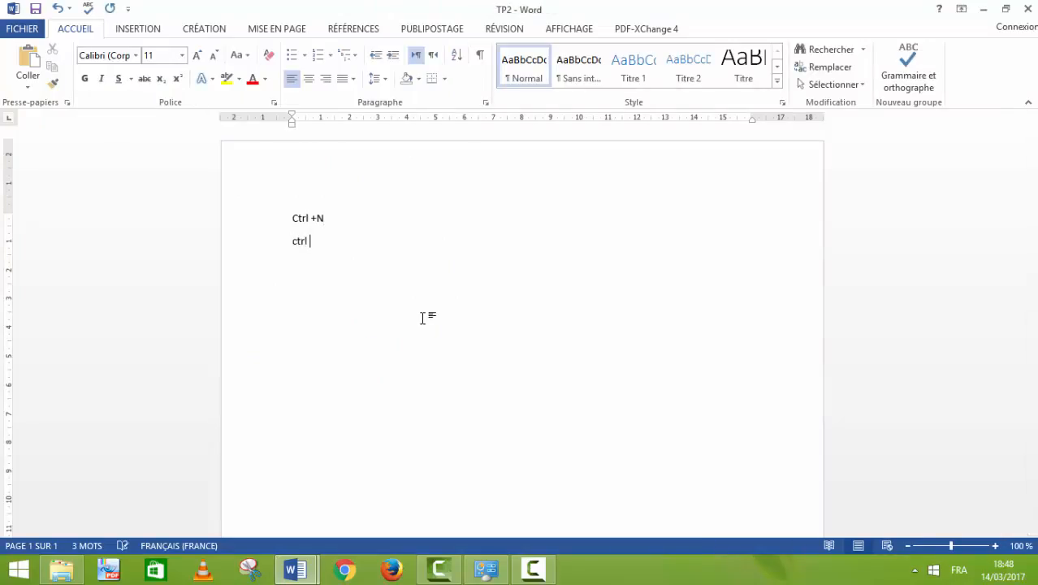
pyautogui.write('+S sauvegarder')
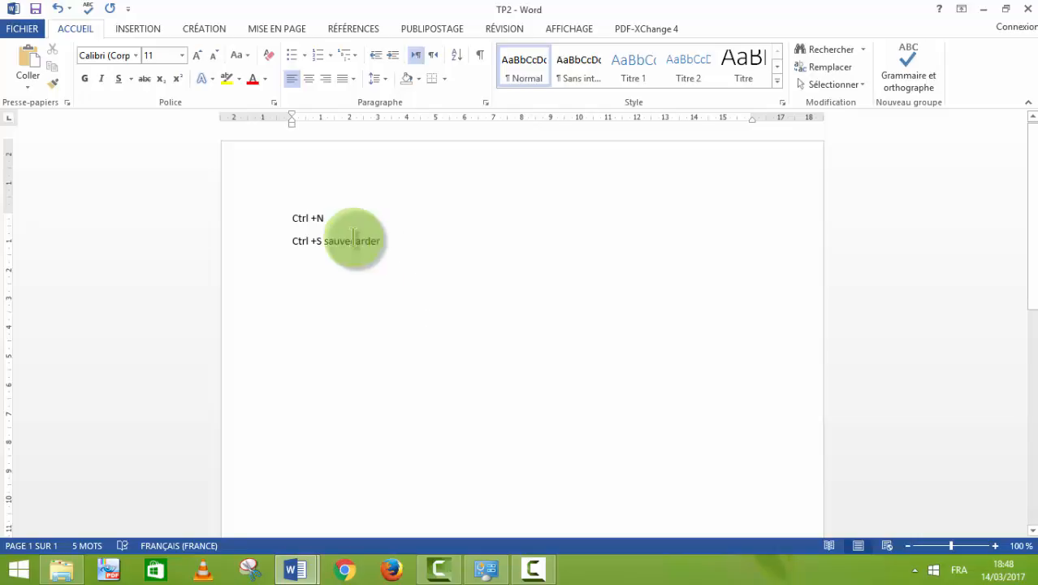
pyautogui.press('Left')
pyautogui.press('Left')
pyautogui.press('Left')
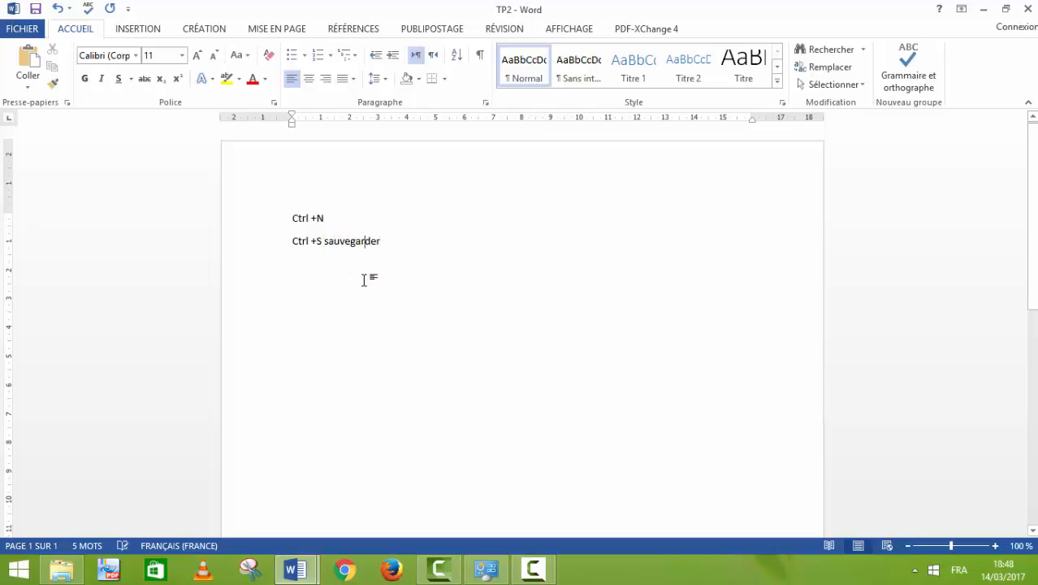
# Switch to the ApplicationPFE document and open TP2 from its list of recently used documents.
pyautogui.click(295, 569)
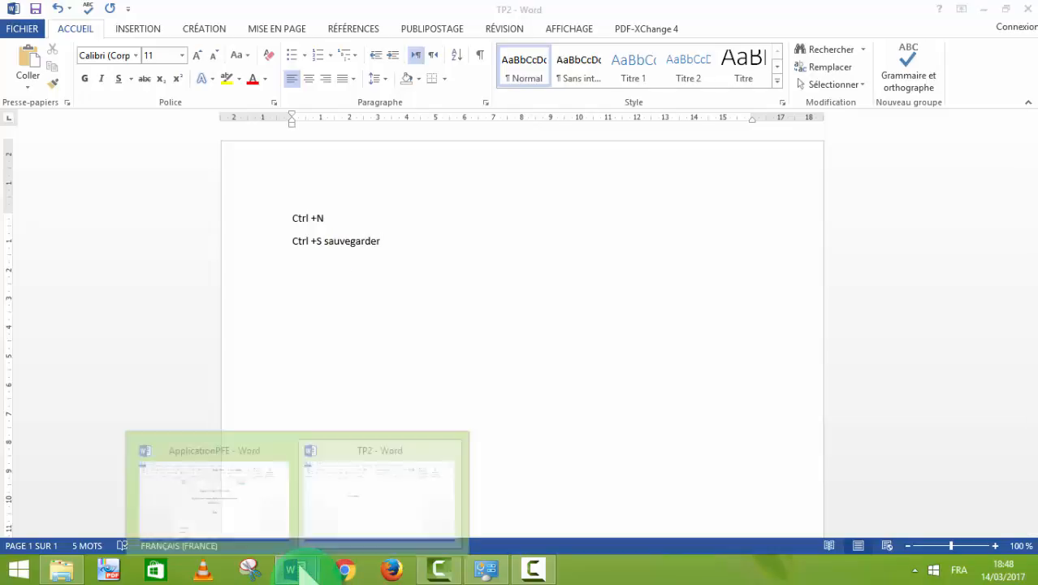
pyautogui.click(286, 519)
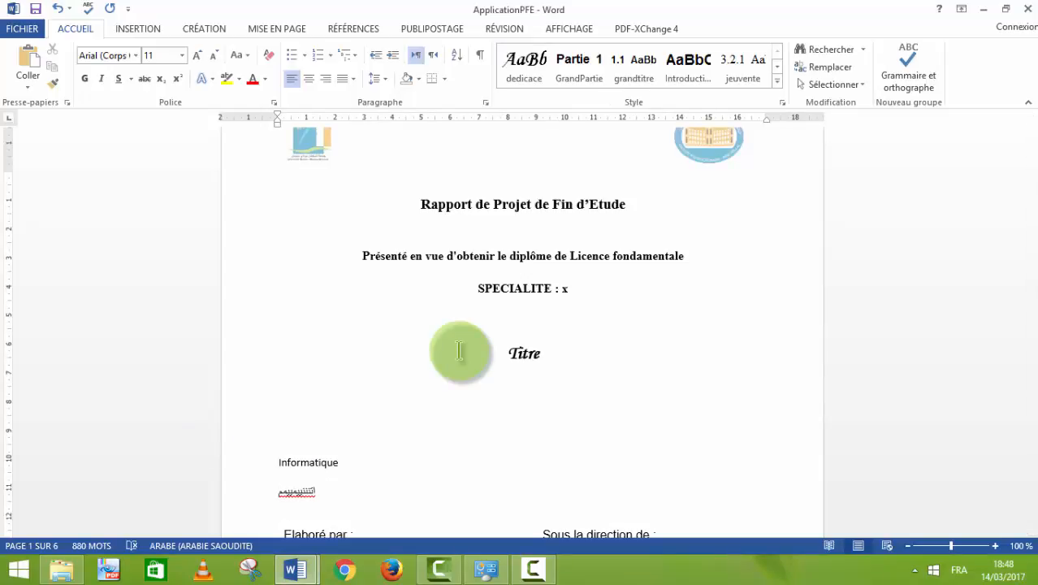
pyautogui.hotkey('ctrl', 'o')
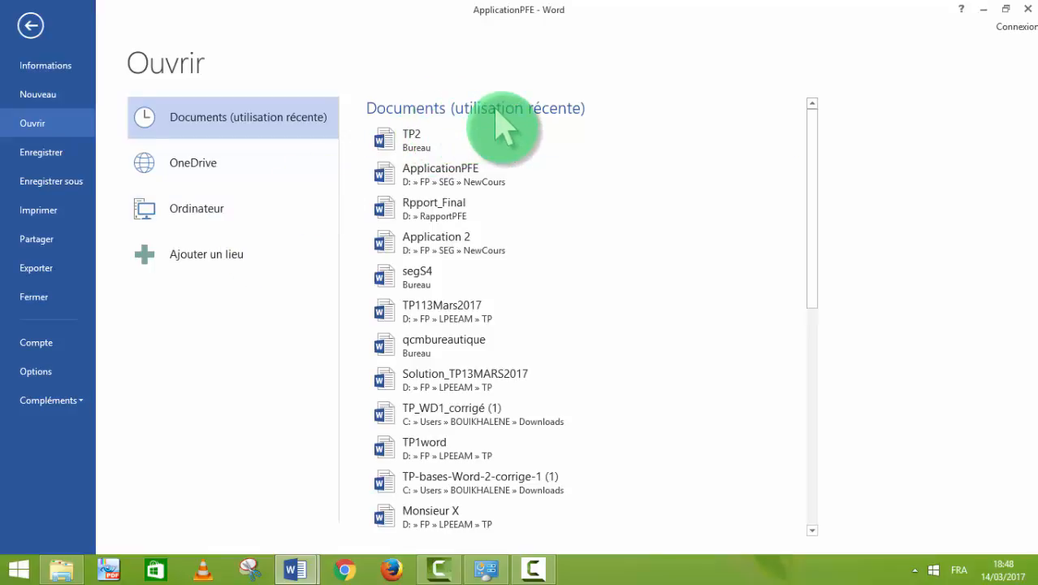
pyautogui.click(426, 144)
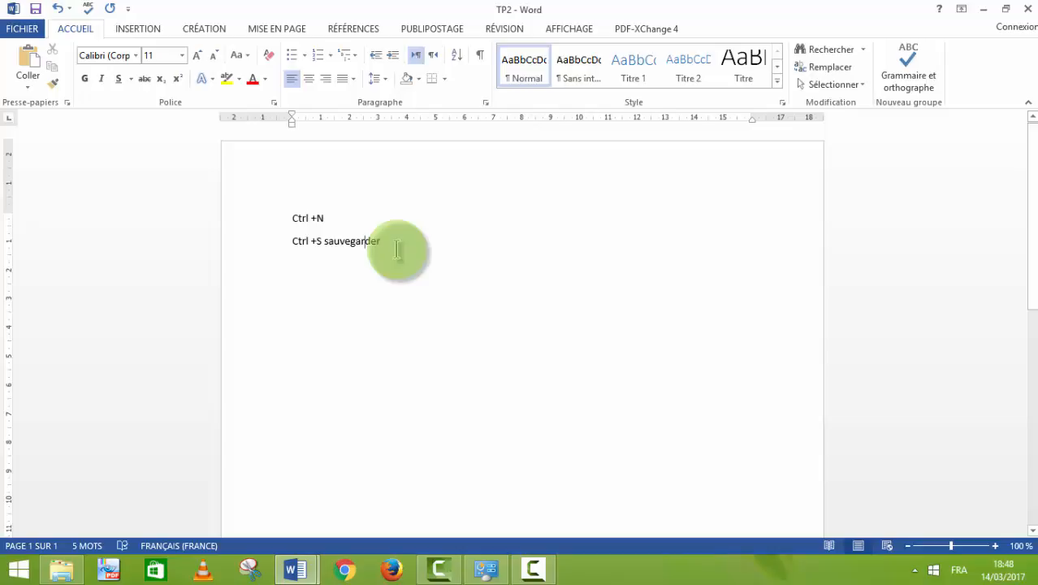
# Add a third line reading "Ctrl+O ouvrir un fichier" and start an empty line below it.
pyautogui.press('Return')
pyautogui.write('Ctrl+')
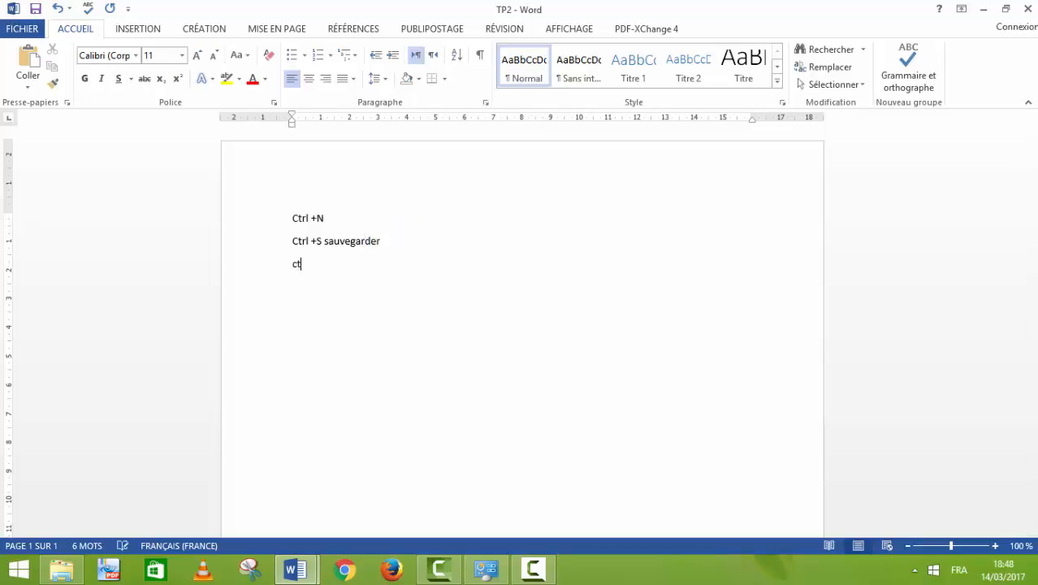
pyautogui.write('O  ouvrir un fi')
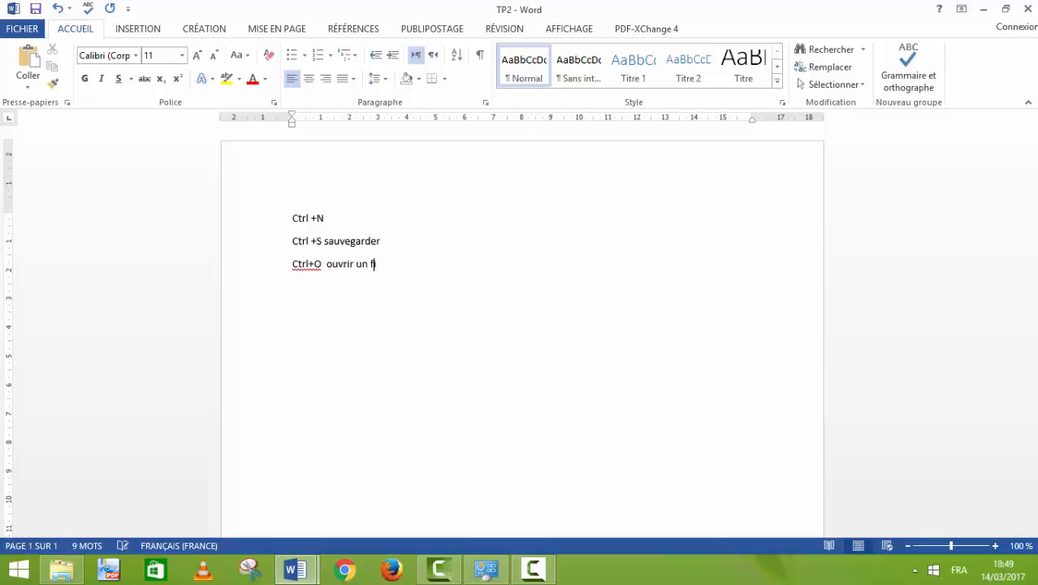
pyautogui.write('chier')
pyautogui.press('BackSpace')
pyautogui.press('BackSpace')
pyautogui.write('ier')
pyautogui.click(403, 261)
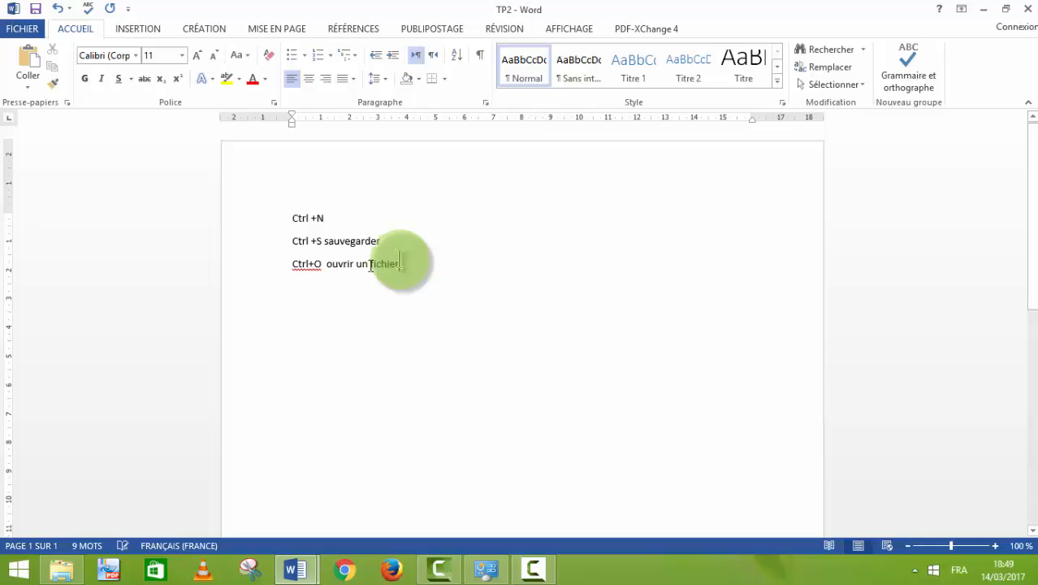
pyautogui.press('Return')
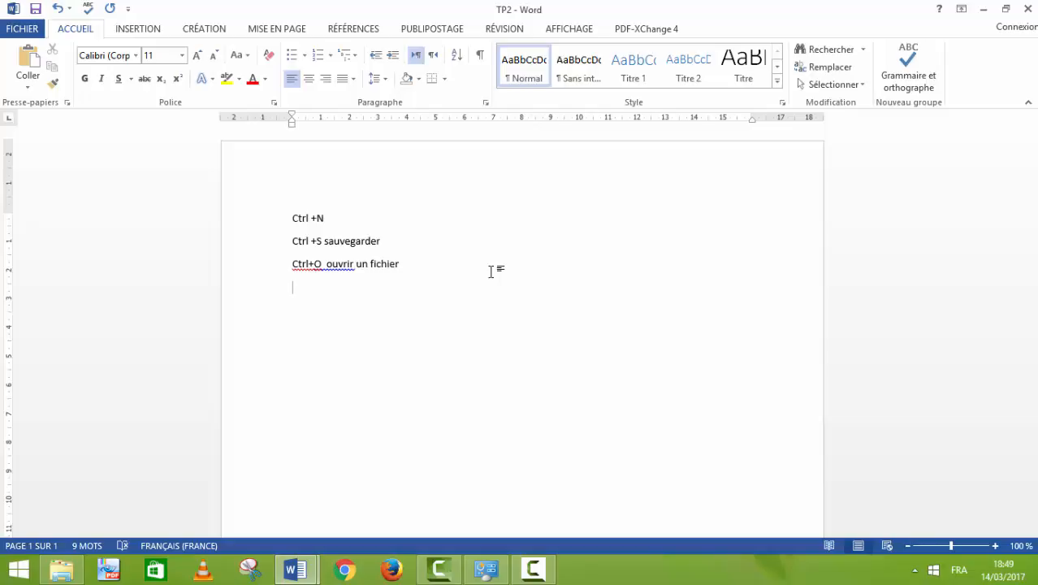
# Open the print settings for TP2 and examine the number of copies and the available printers.
pyautogui.hotkey('ctrl', 'p')
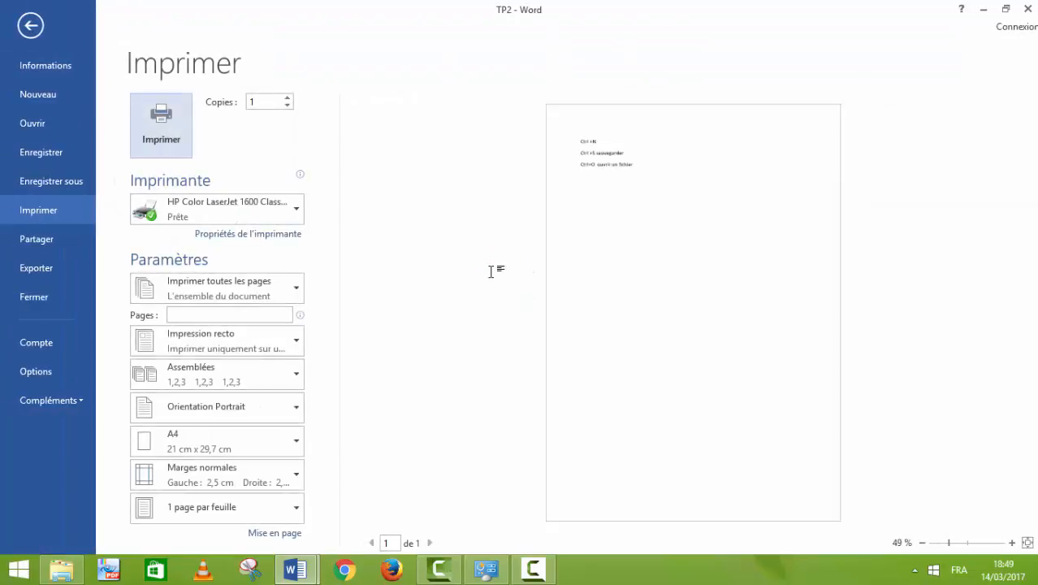
pyautogui.click(261, 102)
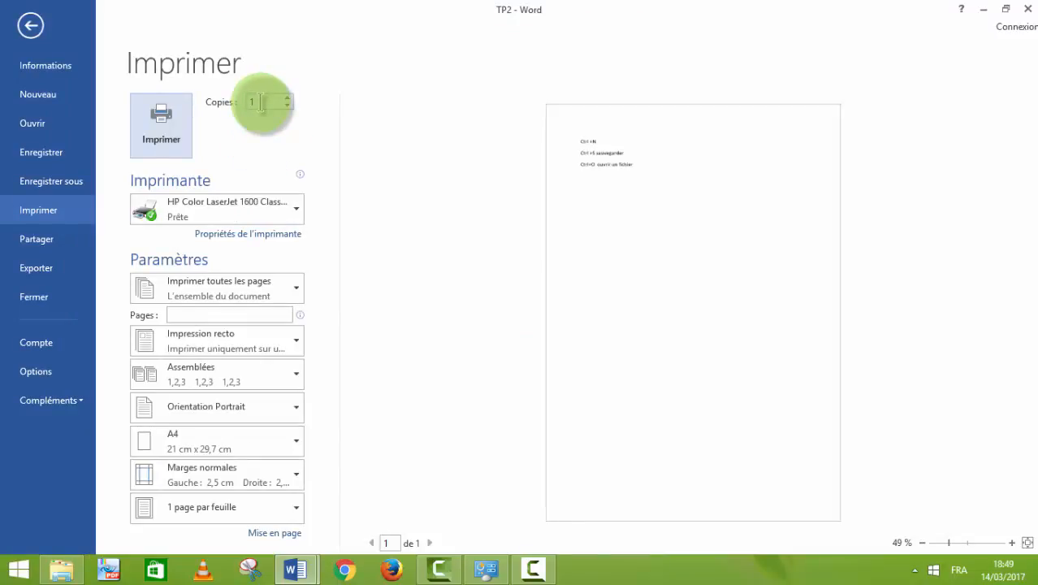
pyautogui.click(287, 99)
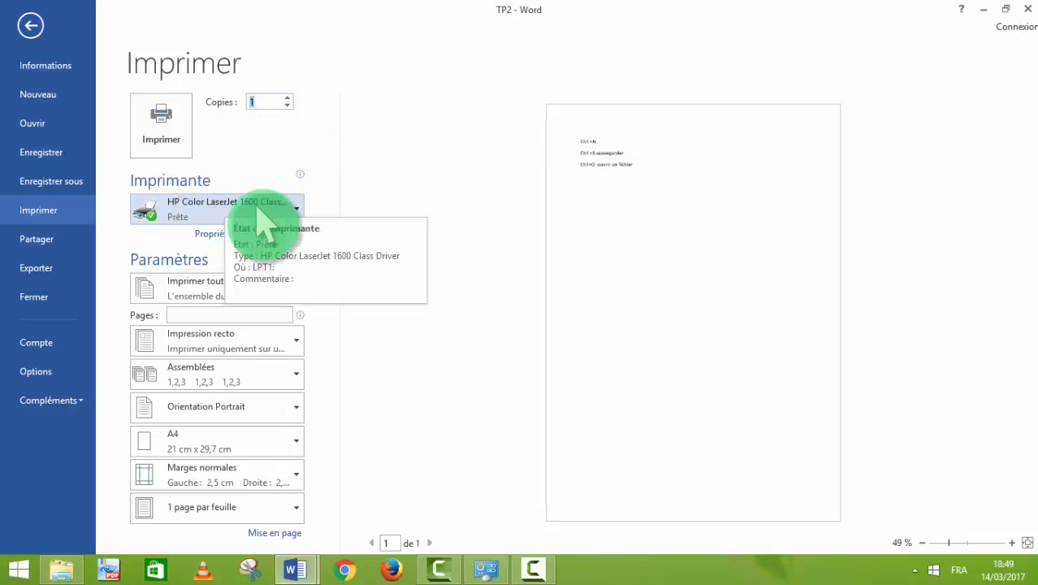
pyautogui.click(303, 214)
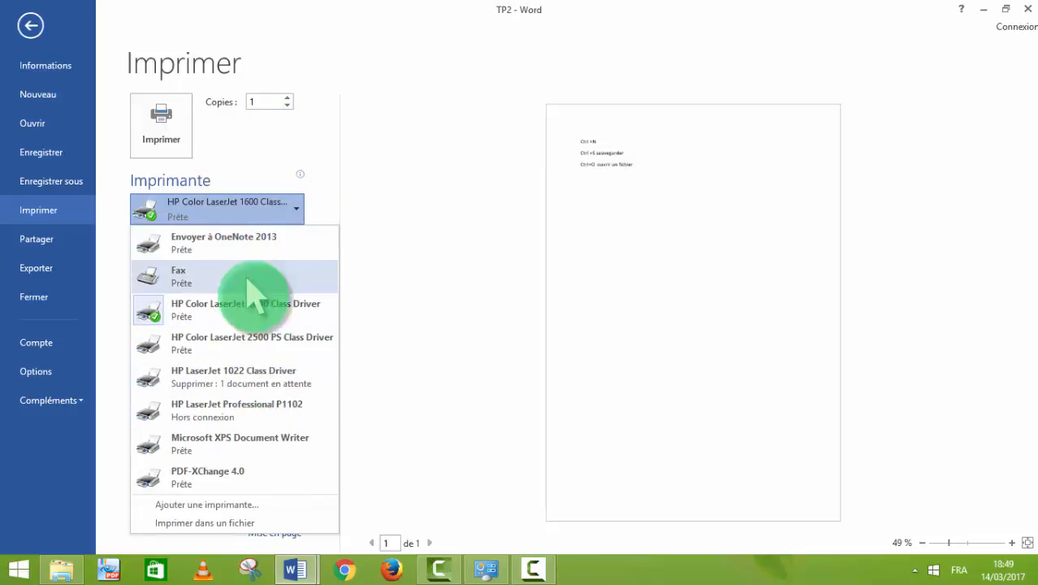
pyautogui.click(369, 187)
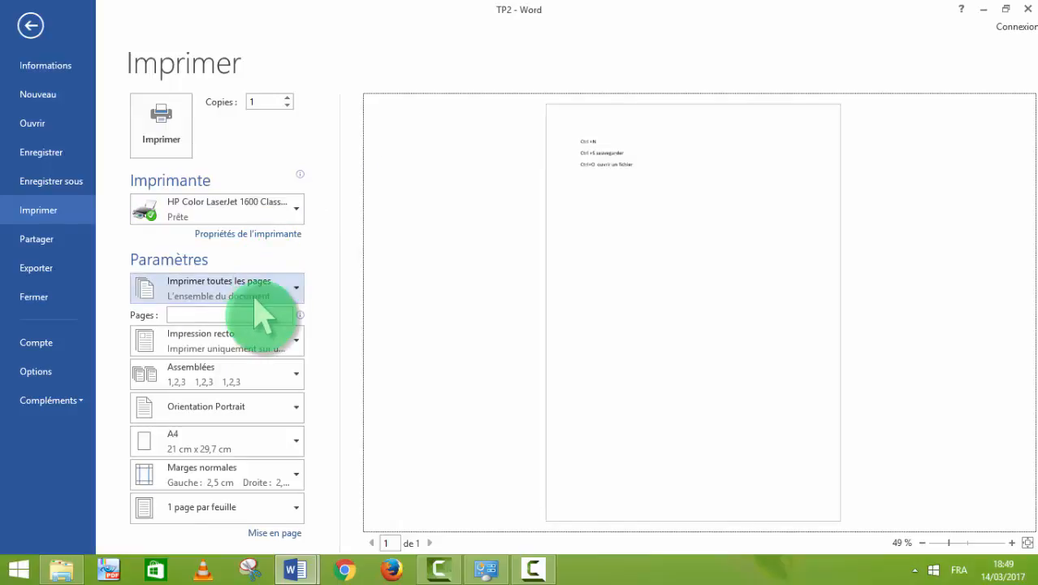
# Choose custom printing (Impression personnalisée) and set the page range to 2-40.
pyautogui.click(293, 286)
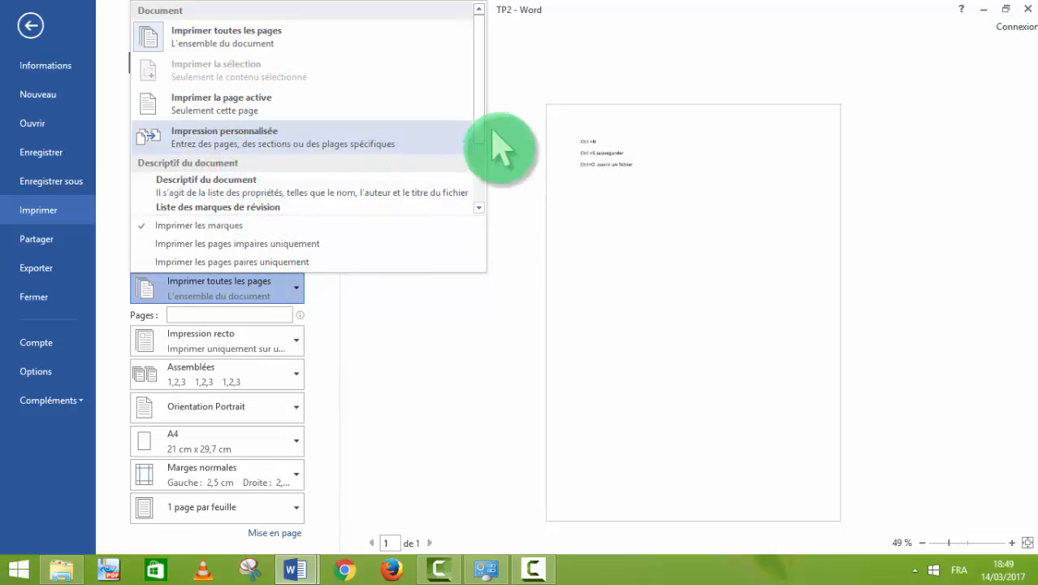
pyautogui.scroll(-2, 487, 179)
pyautogui.scroll(2, 487, 163)
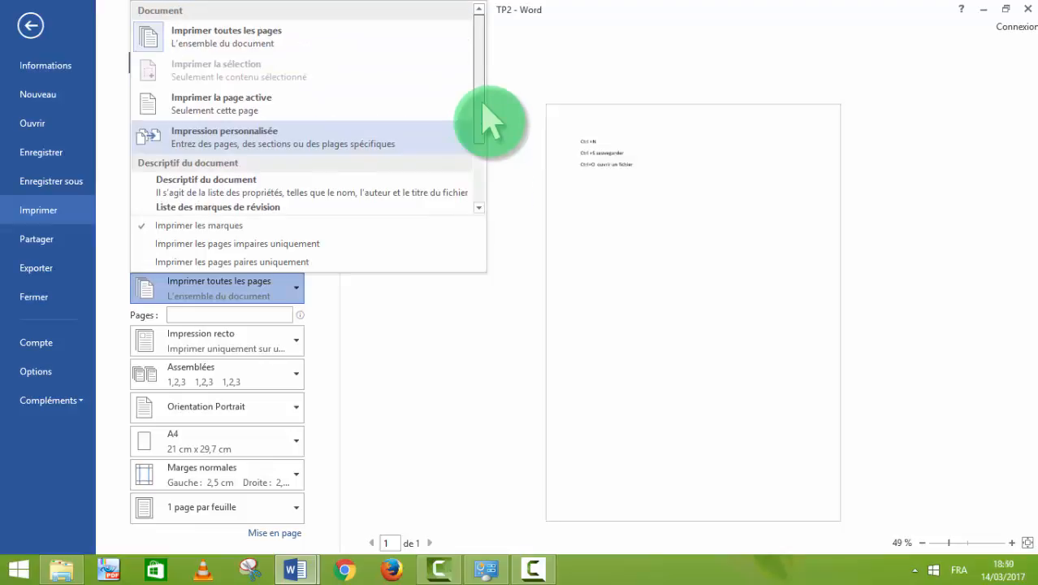
pyautogui.click(253, 139)
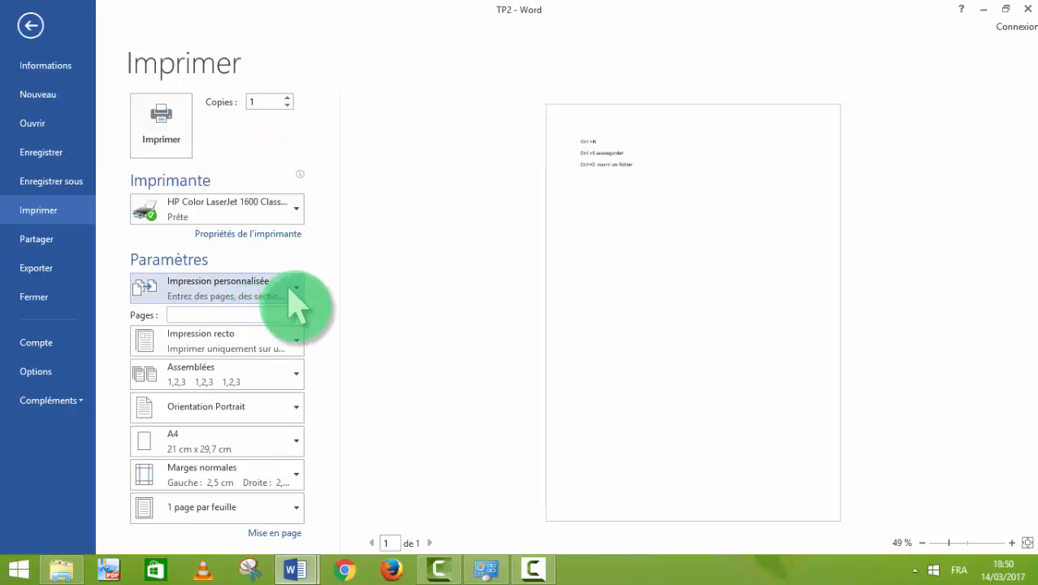
pyautogui.click(238, 314)
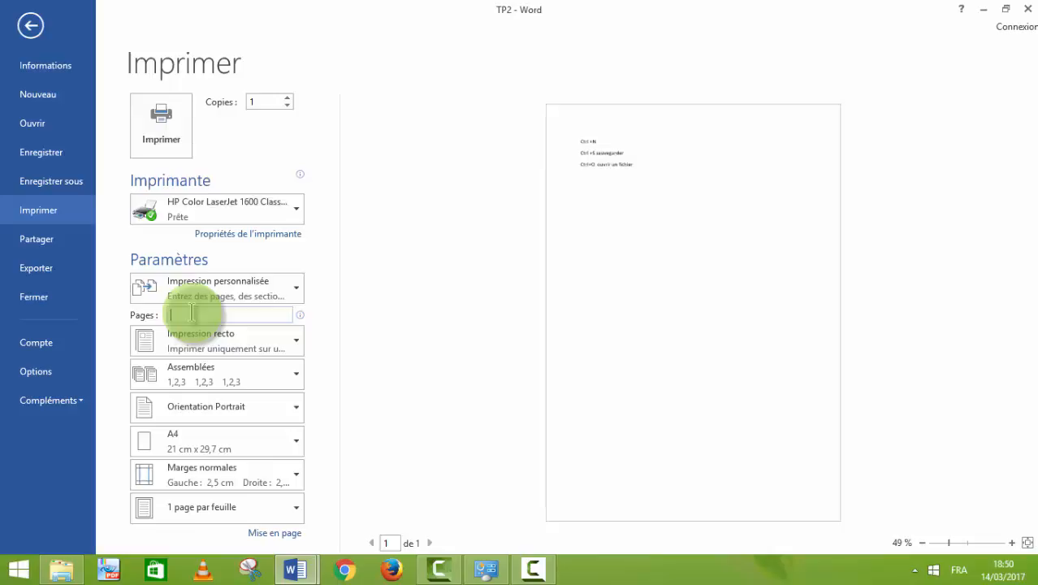
pyautogui.write('2')
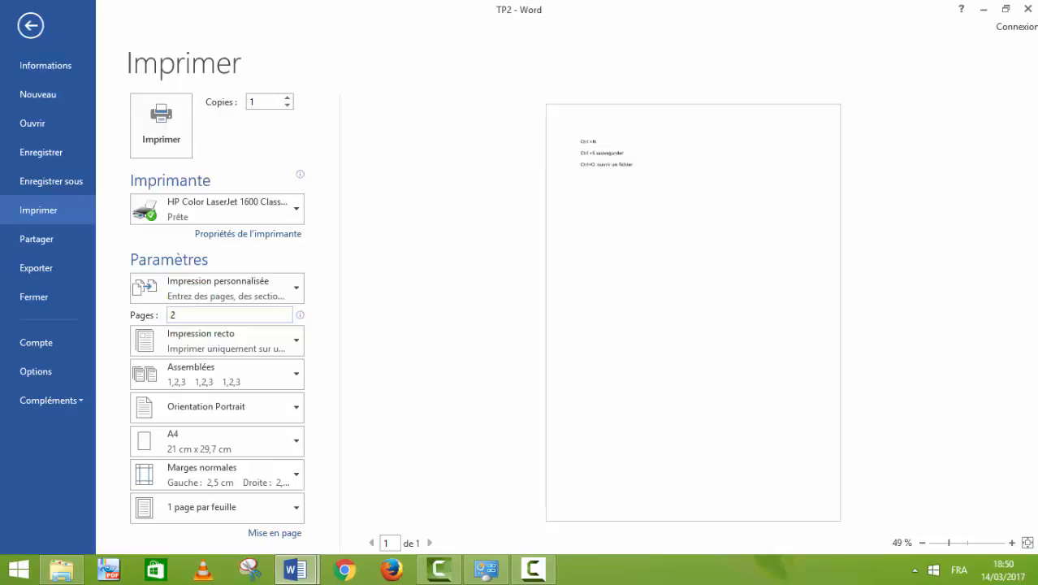
pyautogui.write('-4')
# Replace the page range with the individual pages 15;45.
pyautogui.moveTo(191, 317); pyautogui.dragTo(172, 316)
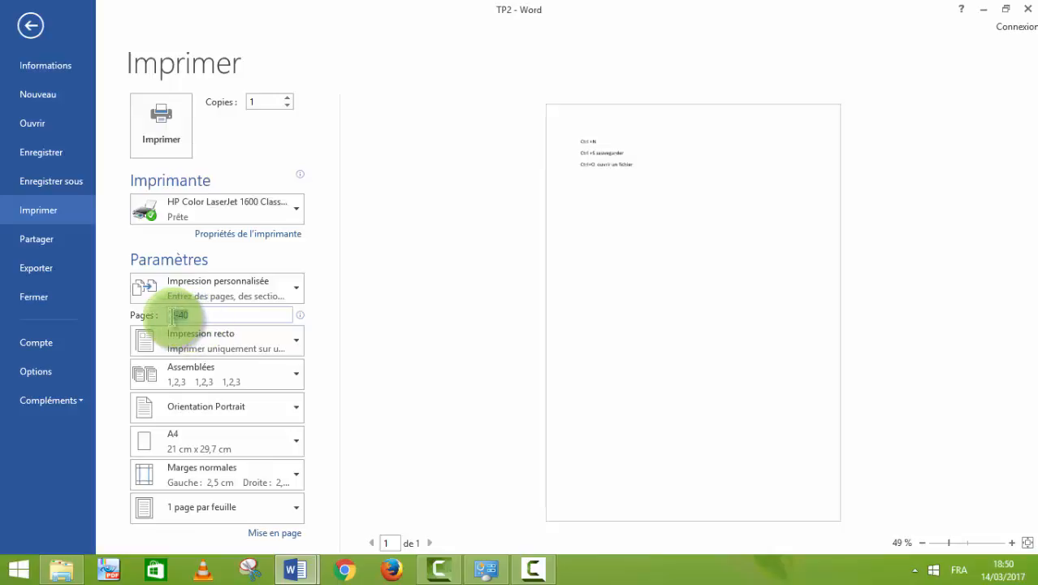
pyautogui.click(199, 318)
pyautogui.press('BackSpace')
pyautogui.press('BackSpace')
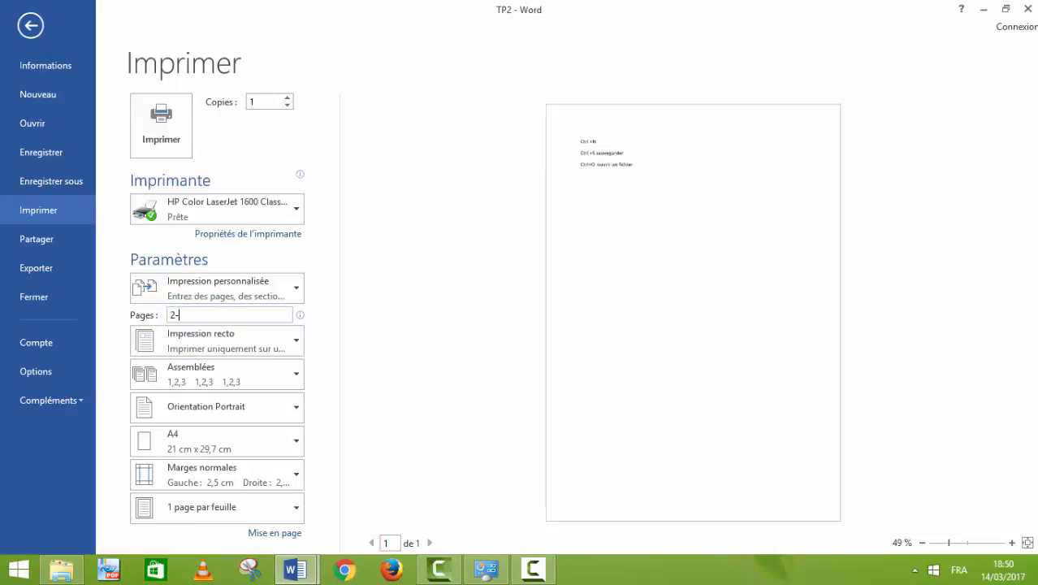
pyautogui.press('BackSpace')
pyautogui.click(182, 316)
pyautogui.write('15')
pyautogui.click(200, 320)
pyautogui.write(';')
pyautogui.click(199, 319)
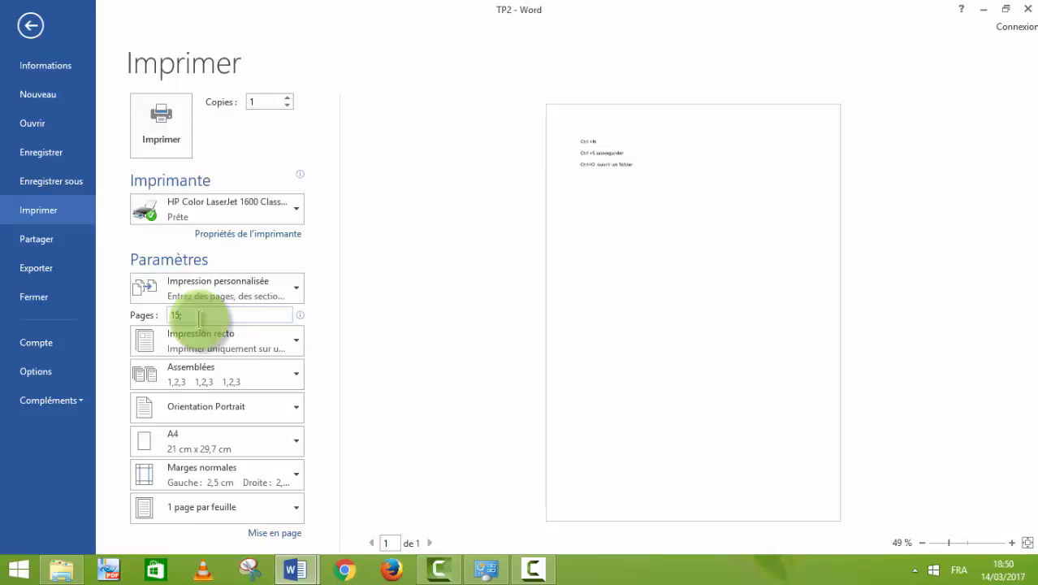
pyautogui.write('45')
pyautogui.click(180, 317)
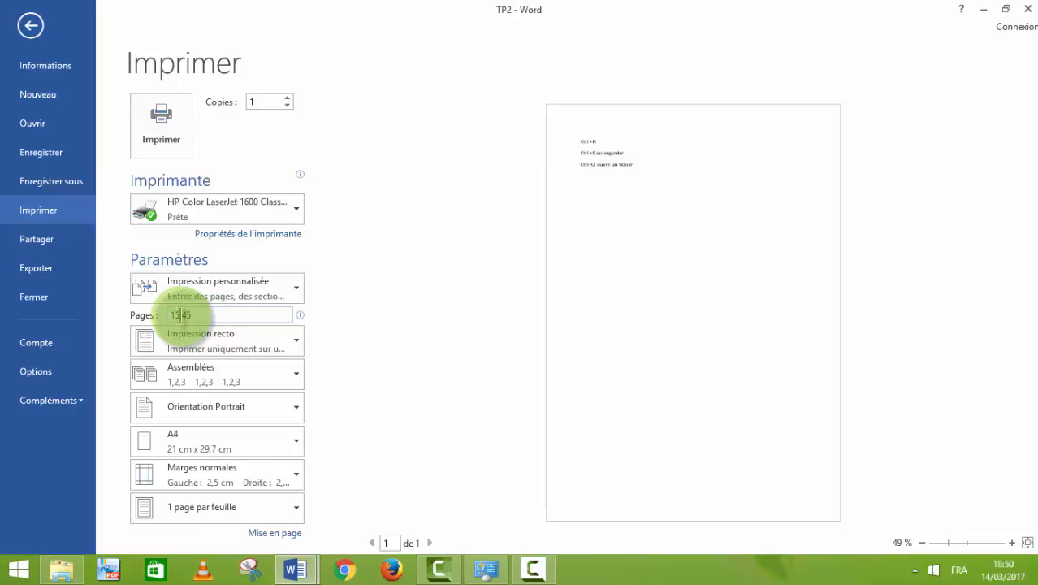
# Extend the list of individual pages to print with page 100, giving 15;45;100.
pyautogui.moveTo(180, 317); pyautogui.dragTo(197, 318)
pyautogui.click(197, 316)
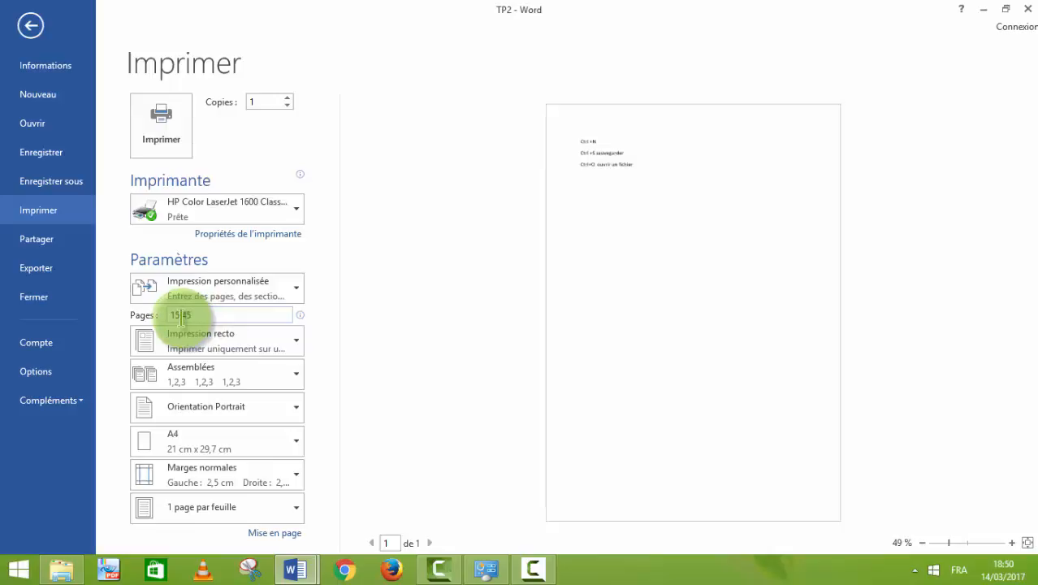
pyautogui.click(181, 318)
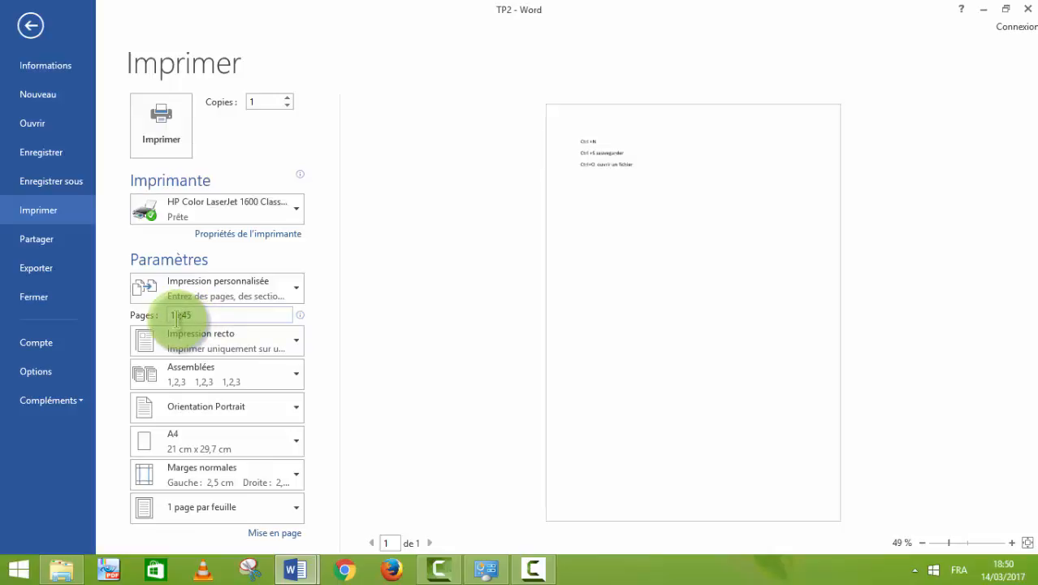
pyautogui.click(198, 317)
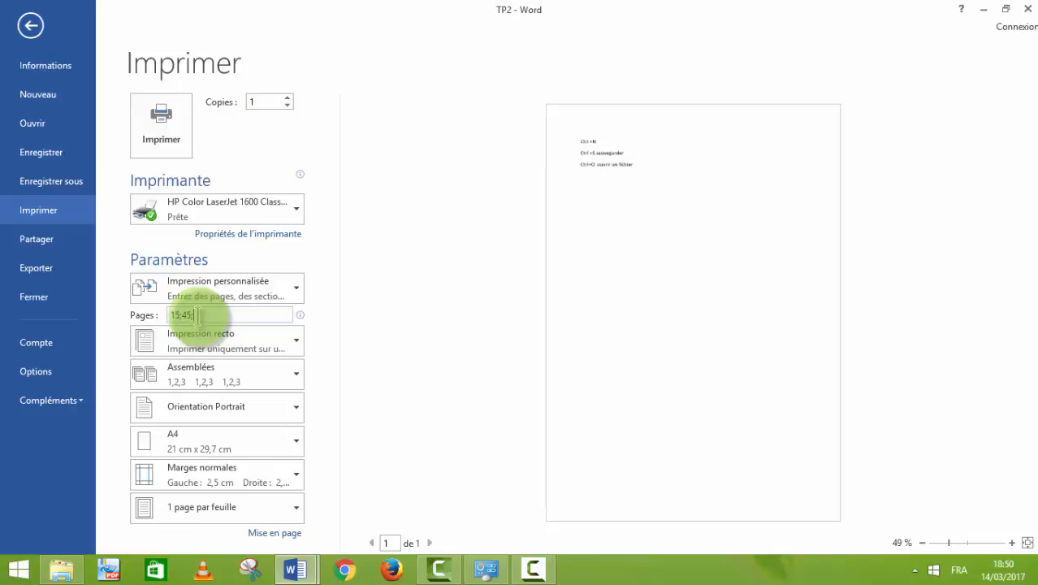
pyautogui.write(';100')
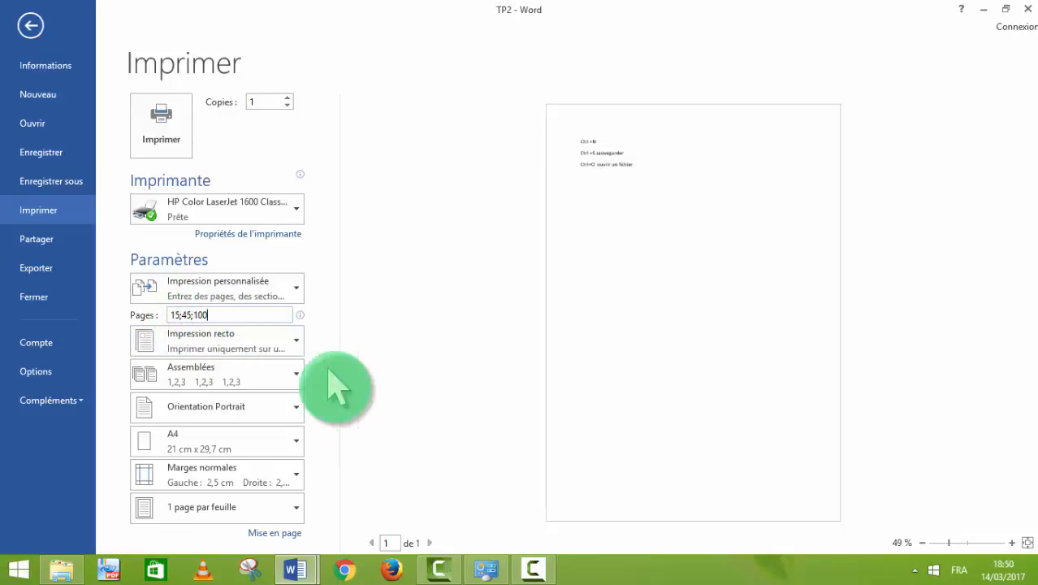
# Examine the one-sided/two-sided, orientation and page setup options for printing, then return to the TP2 document.
pyautogui.click(302, 349)
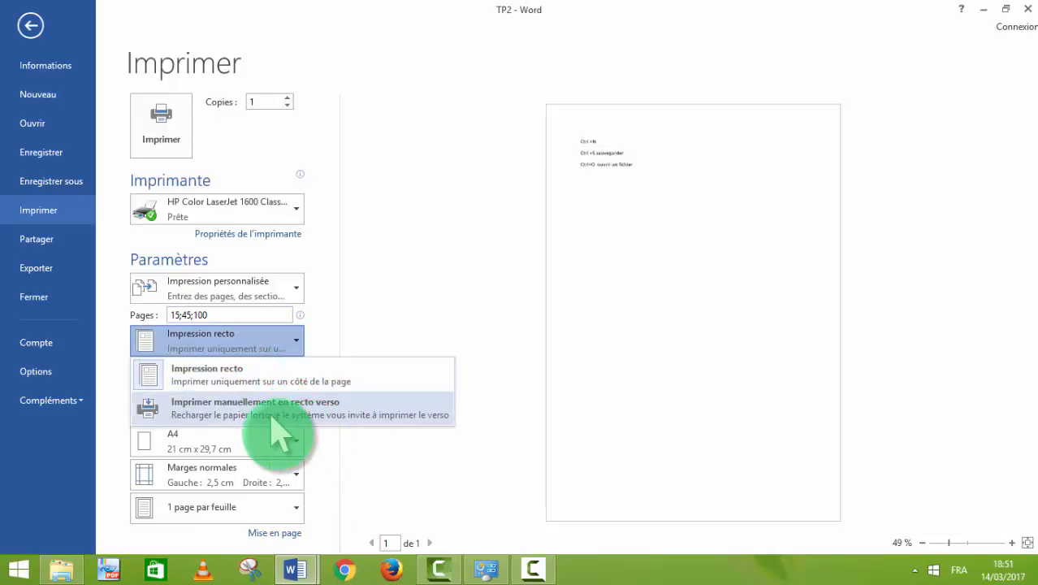
pyautogui.click(366, 305)
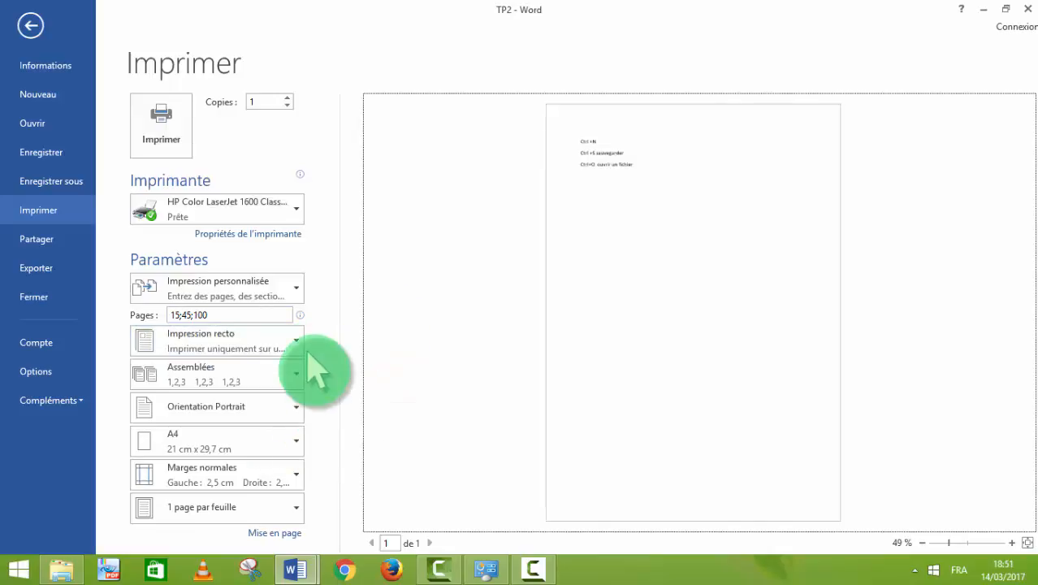
pyautogui.click(291, 406)
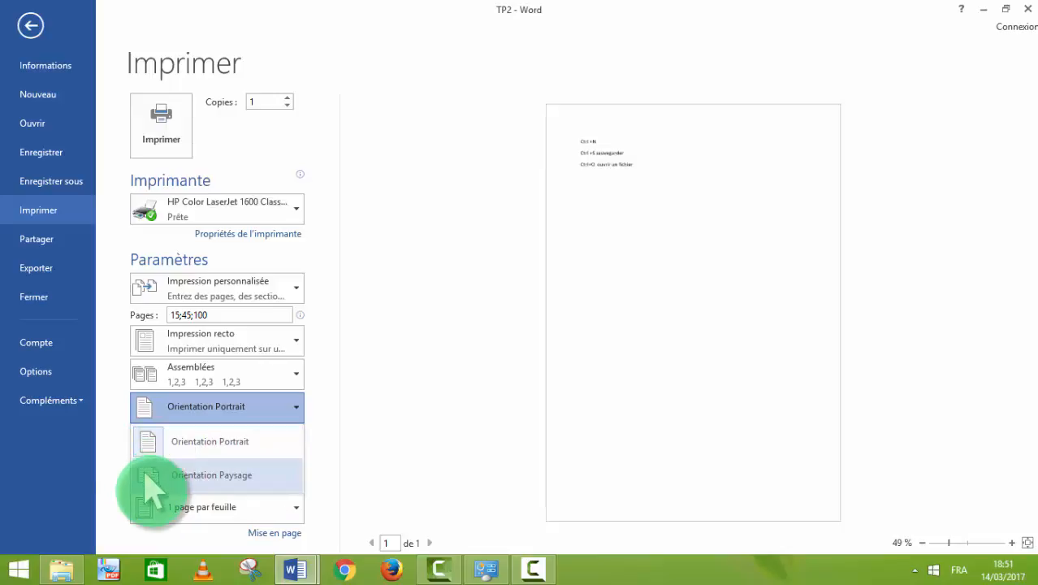
pyautogui.click(378, 406)
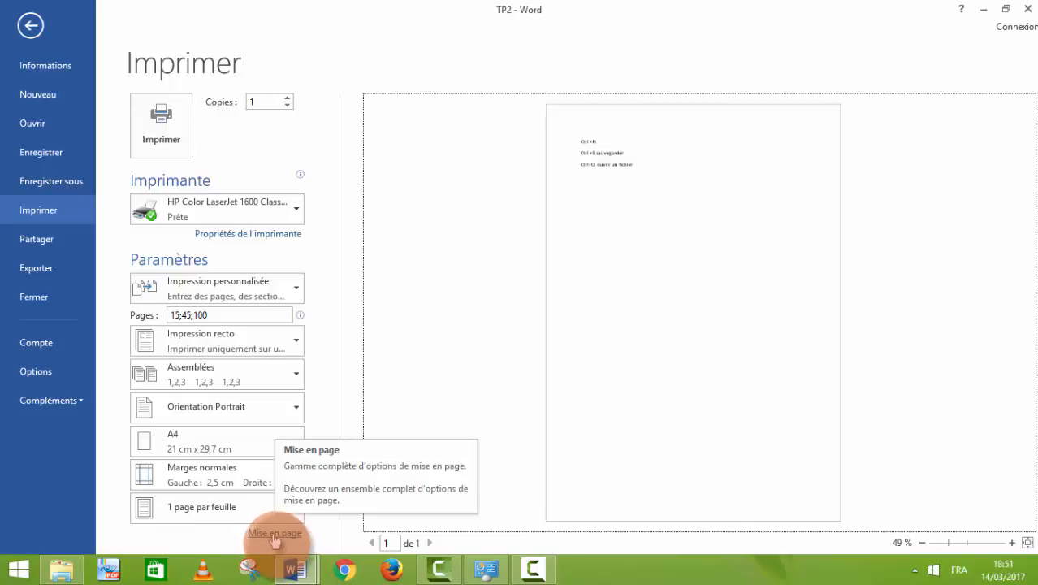
pyautogui.click(32, 29)
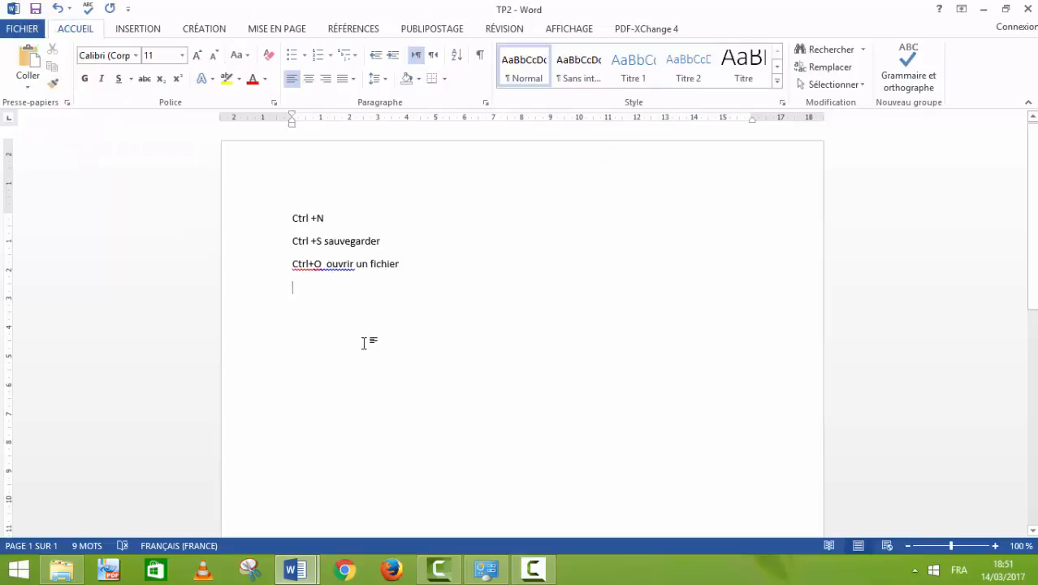
# Add a fourth line reading "Ctrl +P imprimer un document" and start an empty line below it.
pyautogui.click(320, 299)
pyautogui.write('ctr')
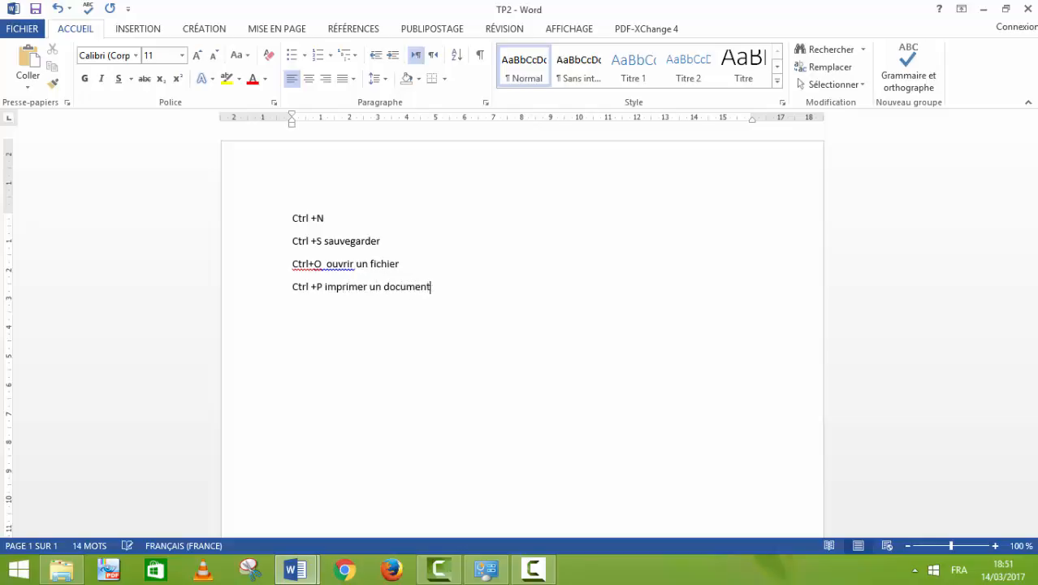
pyautogui.click(320, 301)
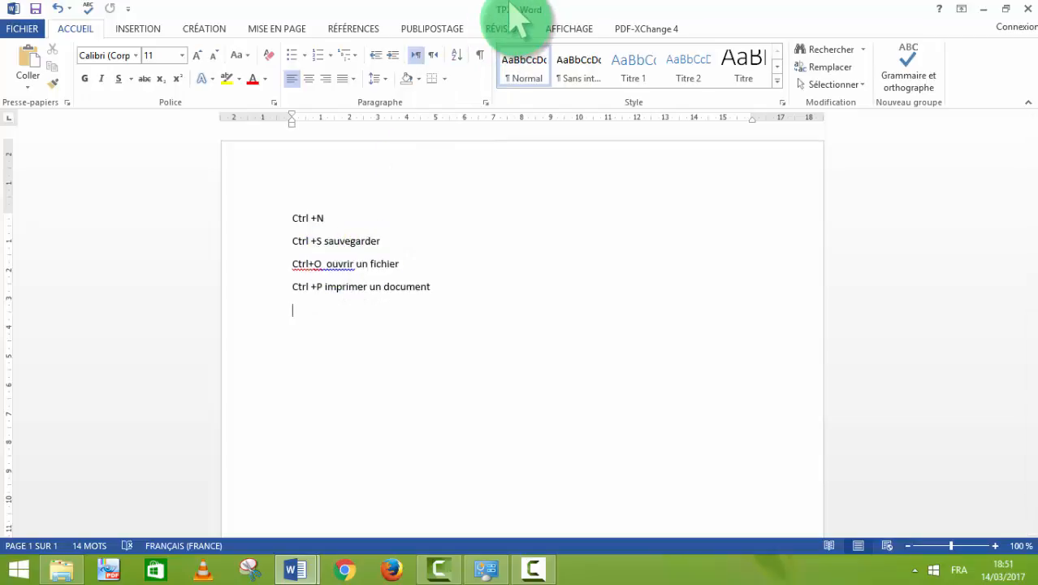
# Switch to the open ApplicationPFE document and place the cursor before the word "Titre" on the cover page.
pyautogui.click(297, 570)
pyautogui.click(268, 475)
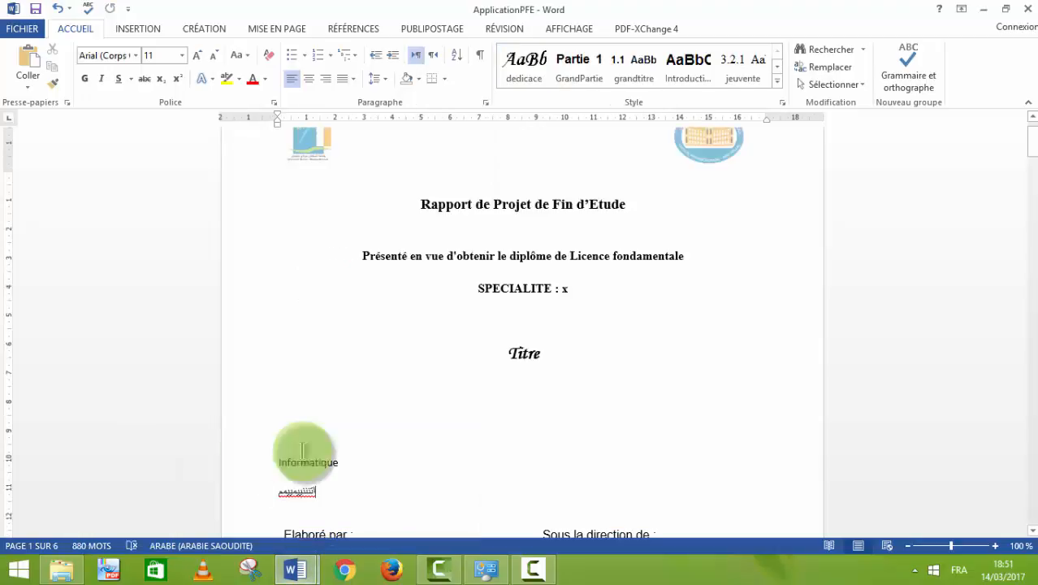
pyautogui.click(495, 372)
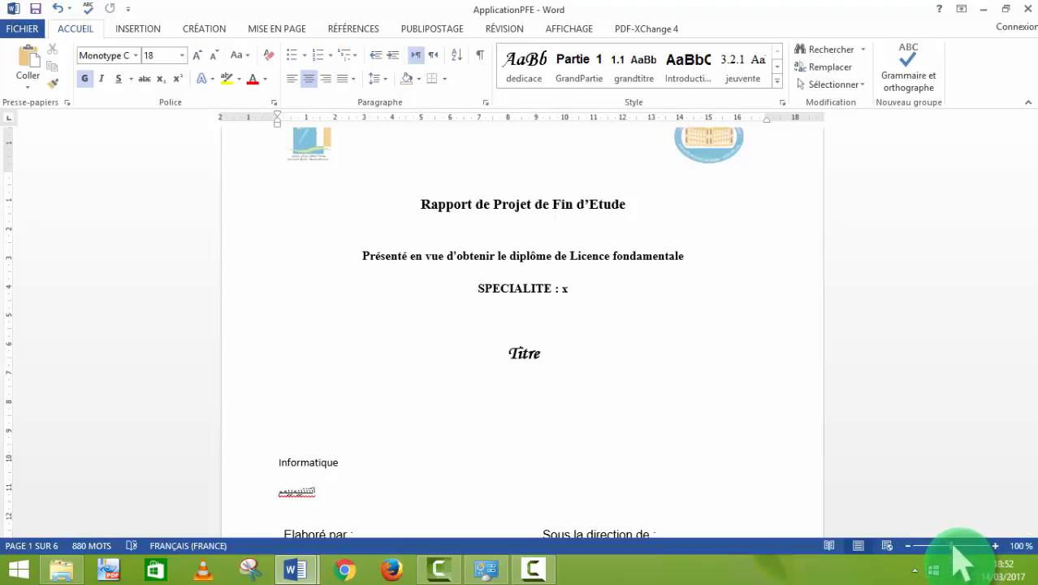
pyautogui.moveTo(953, 546)
pyautogui.mouseDown()
pyautogui.moveTo(966, 546)
pyautogui.moveTo(955, 545)
pyautogui.mouseUp()
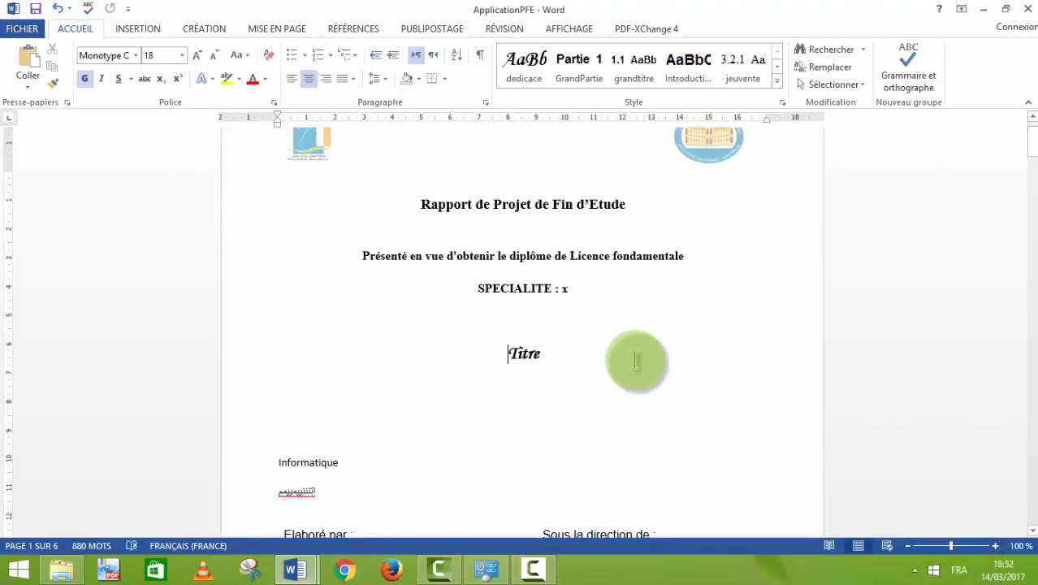
# Search the ApplicationPFE document for "titre" and go to the matching word.
pyautogui.hotkey('ctrl', 'f')
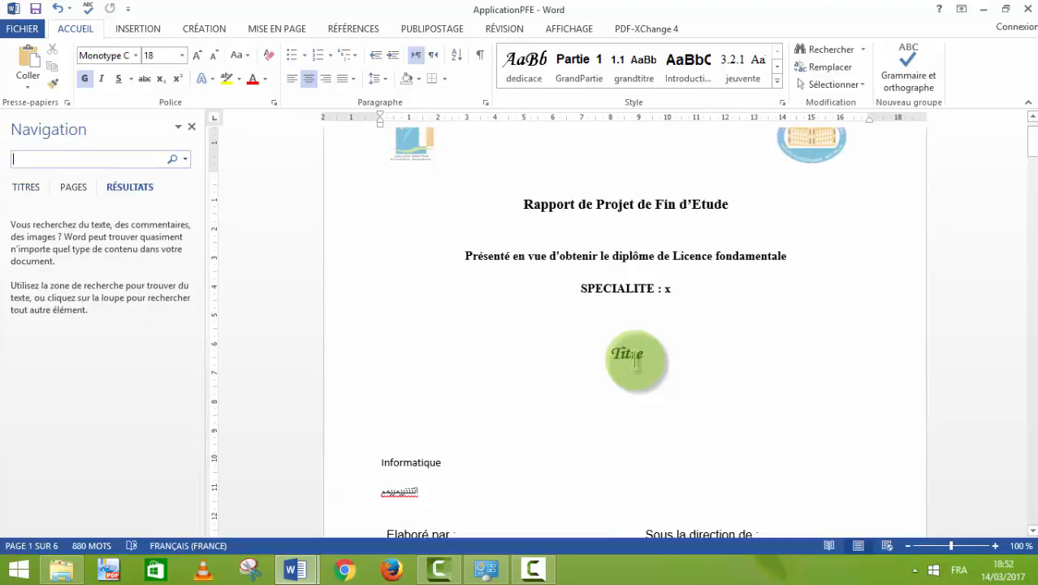
pyautogui.click(67, 158)
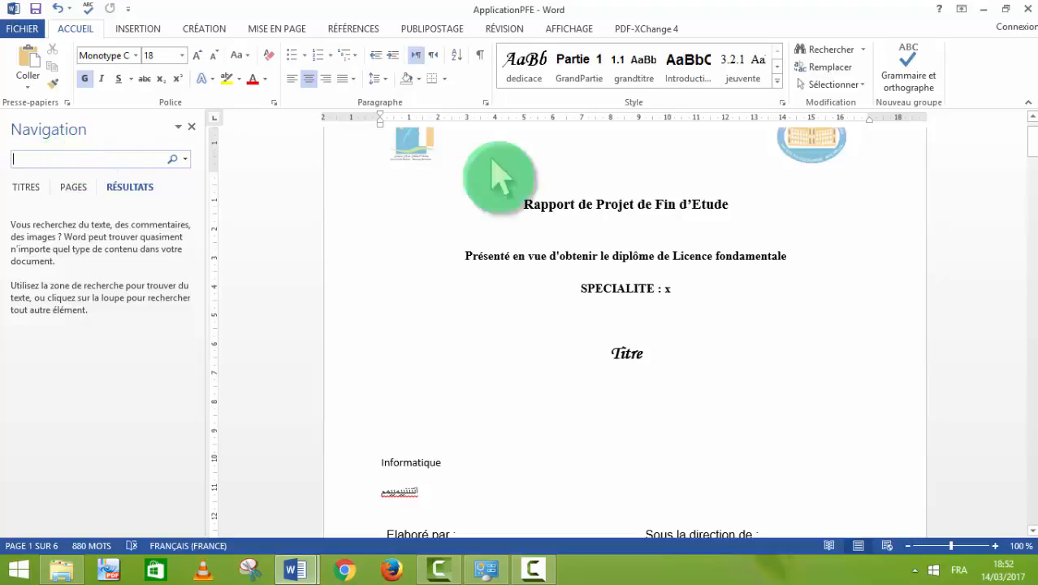
pyautogui.write('titre')
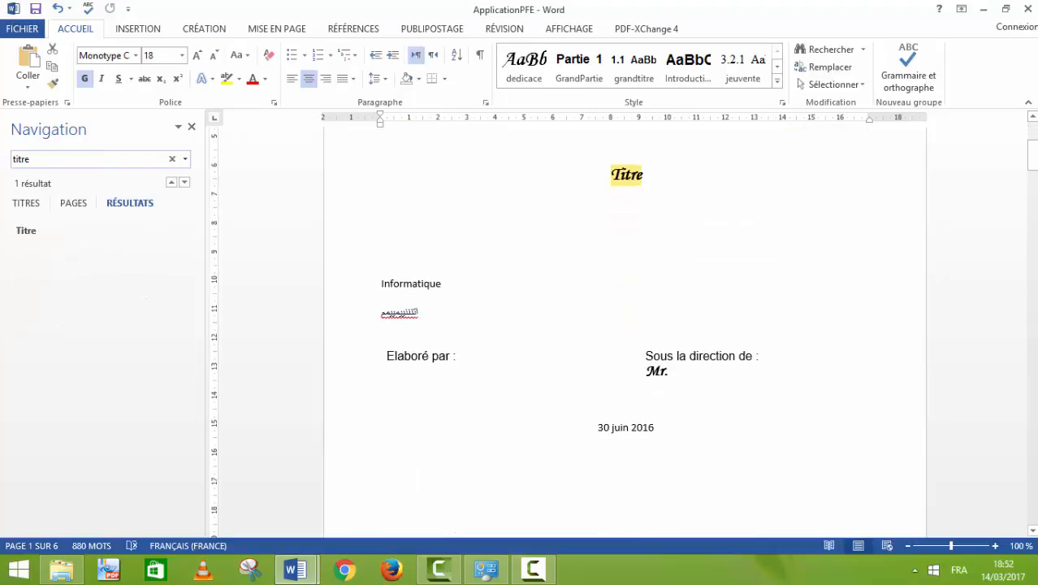
pyautogui.click(26, 195)
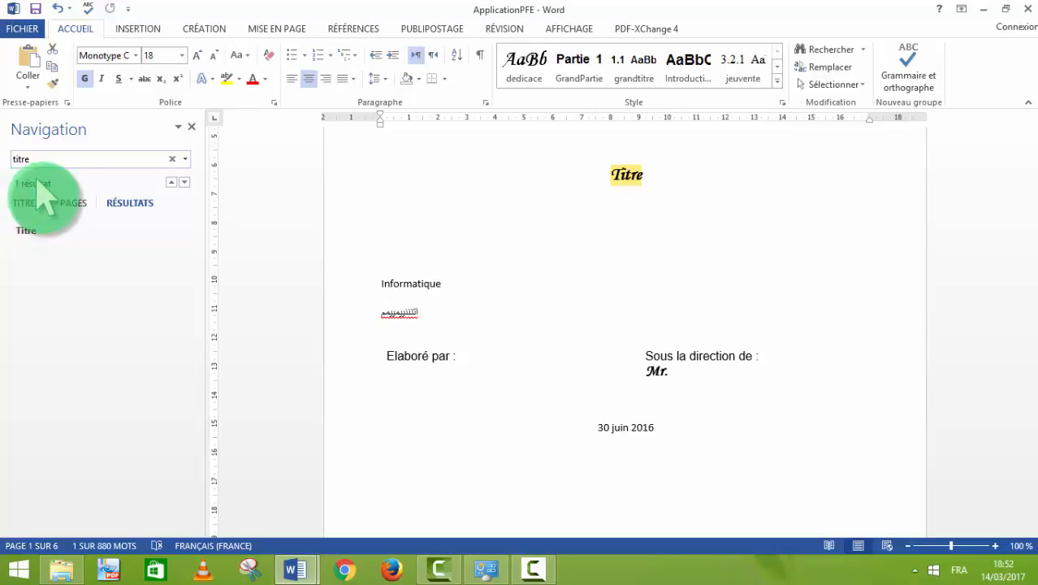
pyautogui.click(45, 160)
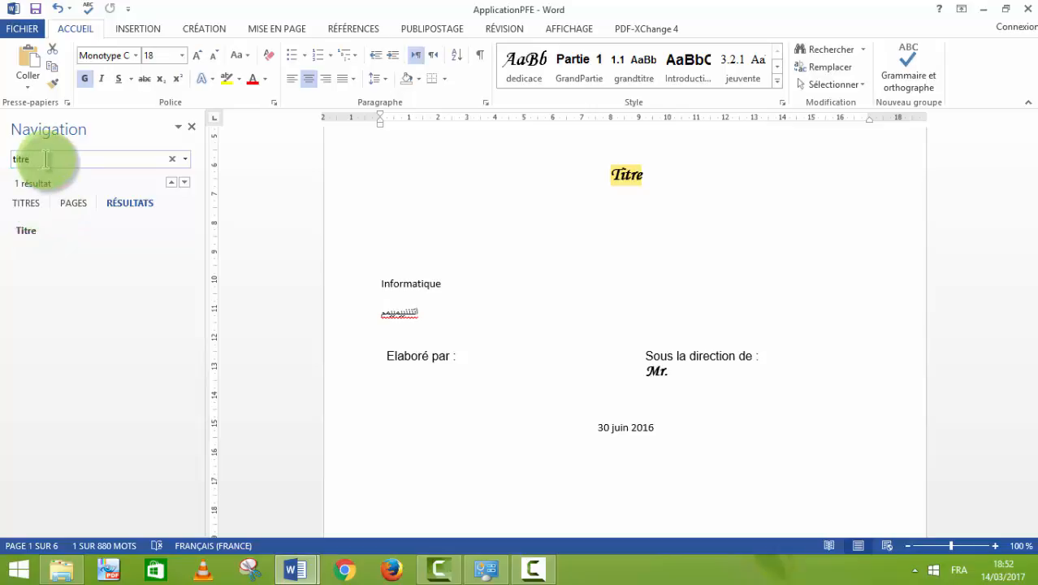
pyautogui.press('Return')
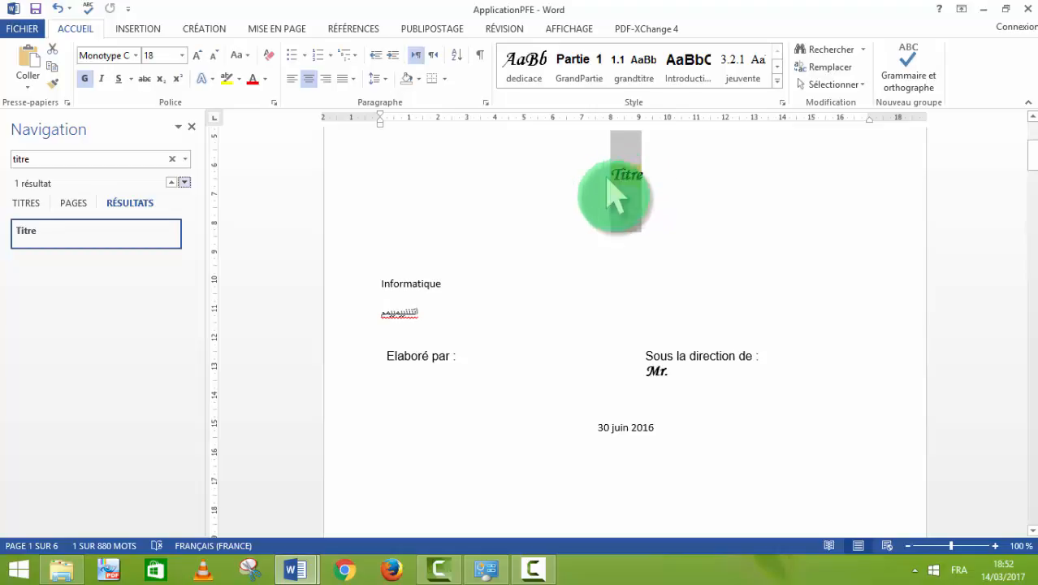
pyautogui.click(72, 162)
pyautogui.click(185, 183)
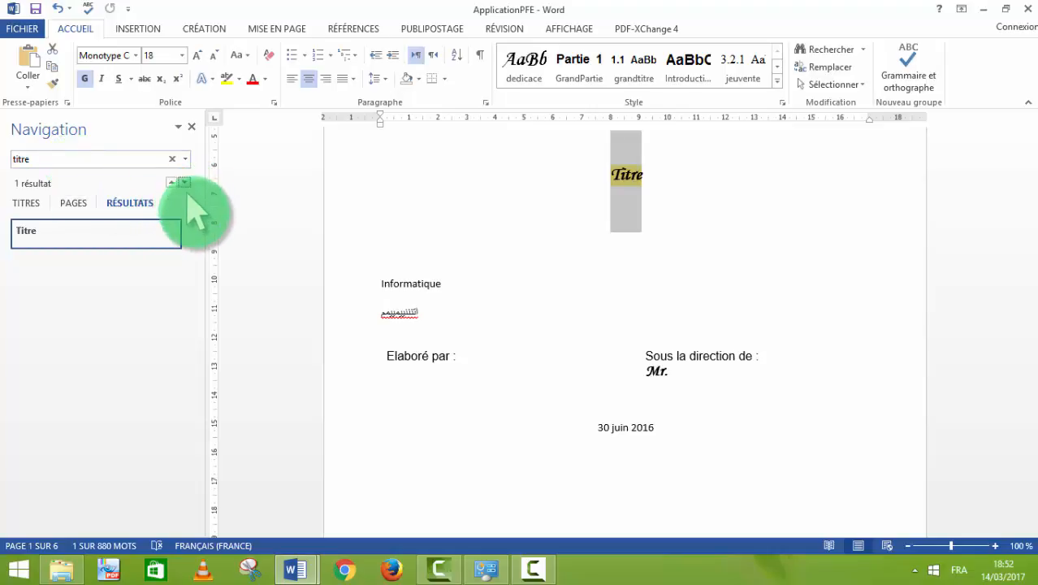
# Open find-and-replace for the found word "Titre", ready to enter its replacement text.
pyautogui.click(185, 159)
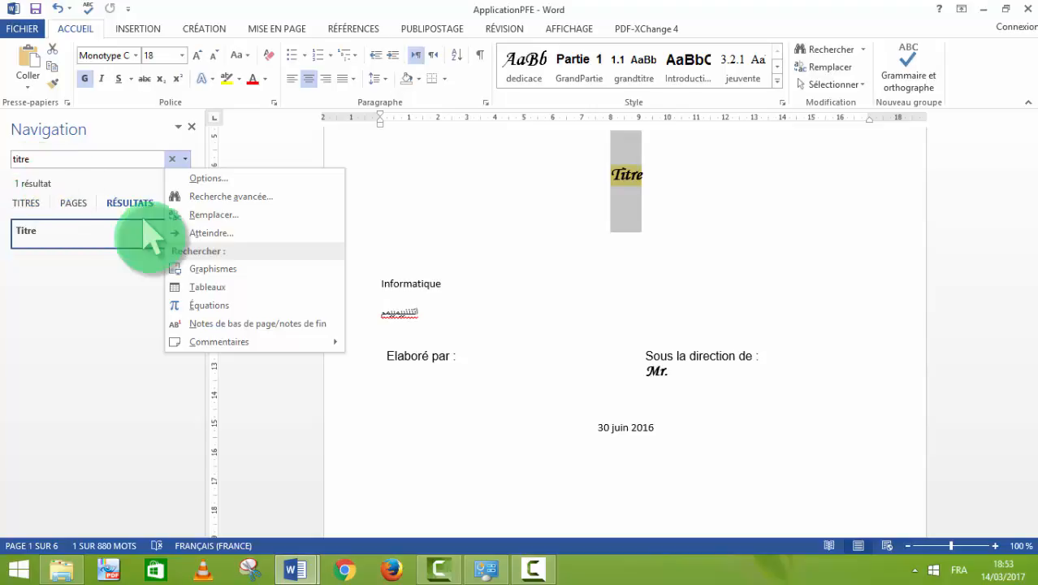
pyautogui.click(208, 216)
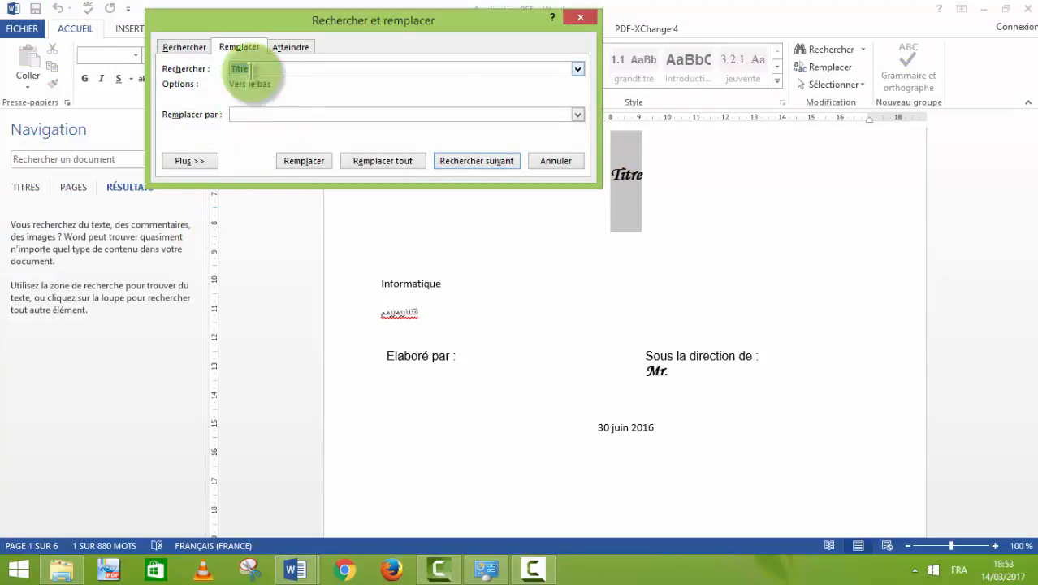
pyautogui.click(234, 114)
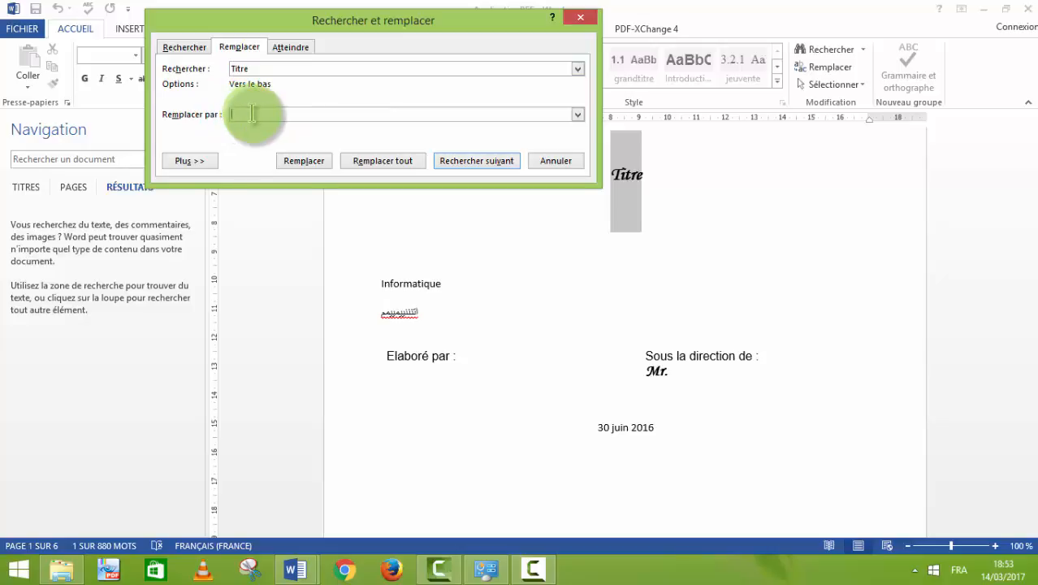
pyautogui.write('Gestion')
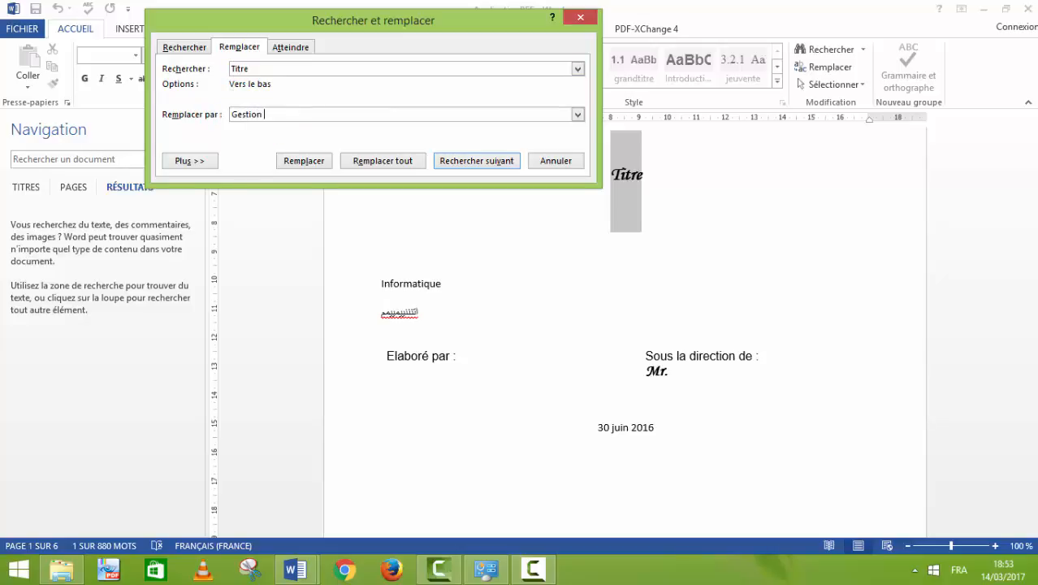
pyautogui.write(' d')
pyautogui.press('BackSpace')
pyautogui.press('BackSpace')
pyautogui.press('BackSpace')
pyautogui.press('BackSpace')
pyautogui.press('BackSpace')
pyautogui.press('BackSpace')
pyautogui.press('BackSpace')
pyautogui.press('BackSpace')
pyautogui.press('BackSpace')
# Replace "Titre" with "Des commandes claviers", continue the search from the document's beginning, and close find-and-replace.
pyautogui.click(255, 114)
pyautogui.write('Des commandes claviers')
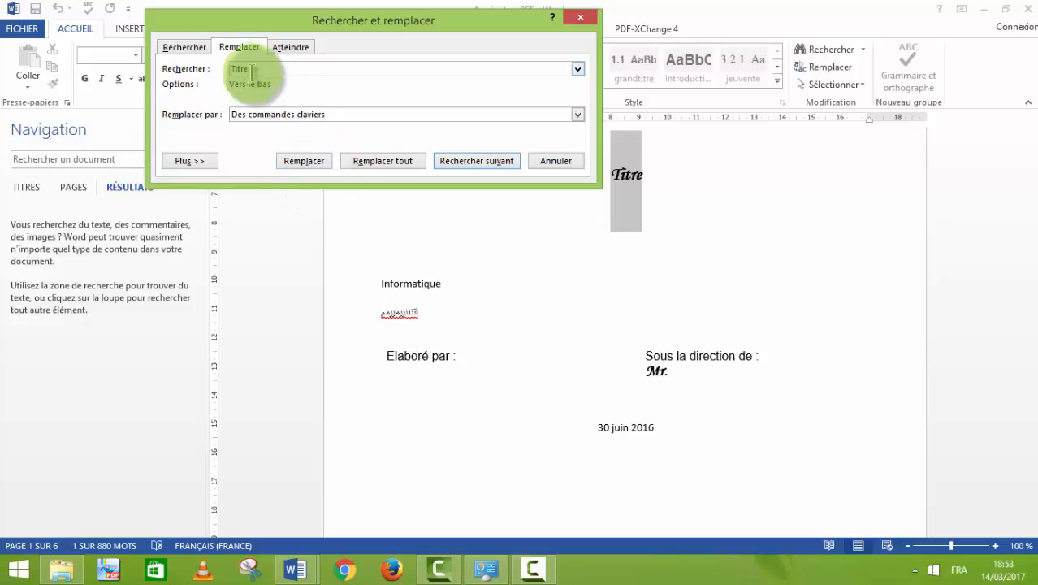
pyautogui.moveTo(252, 70); pyautogui.dragTo(229, 70)
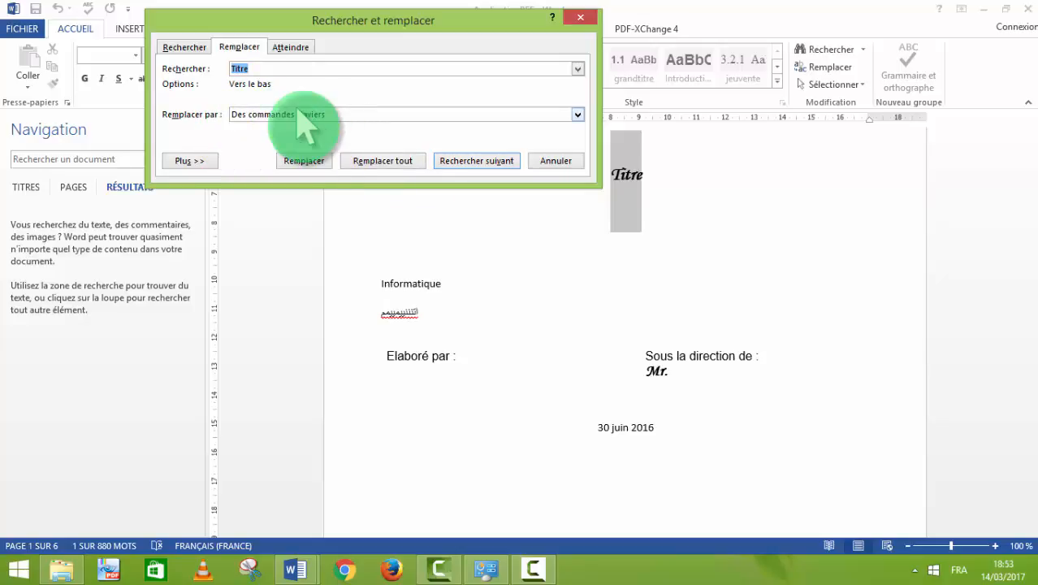
pyautogui.click(254, 69)
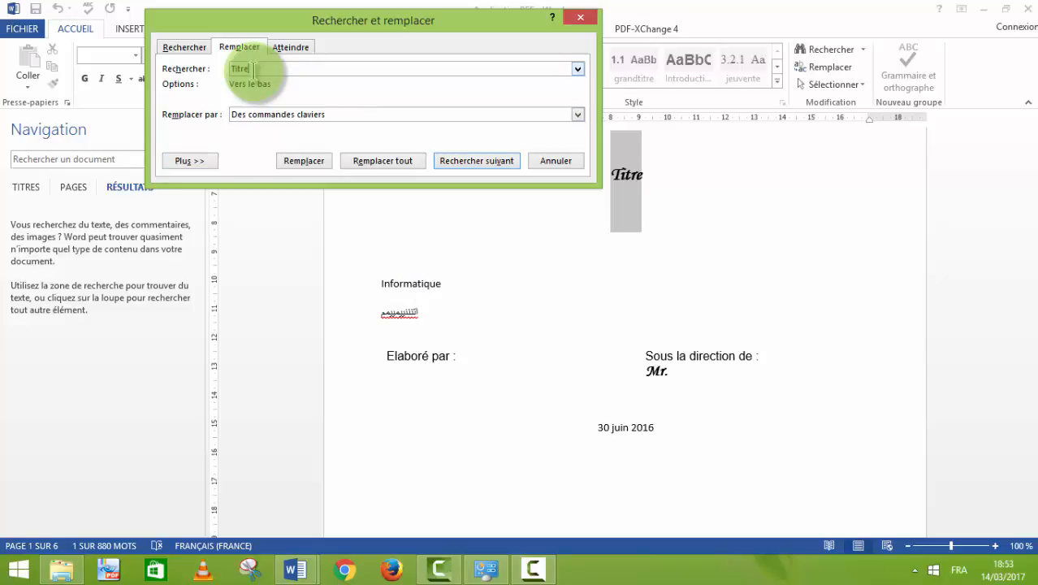
pyautogui.click(305, 162)
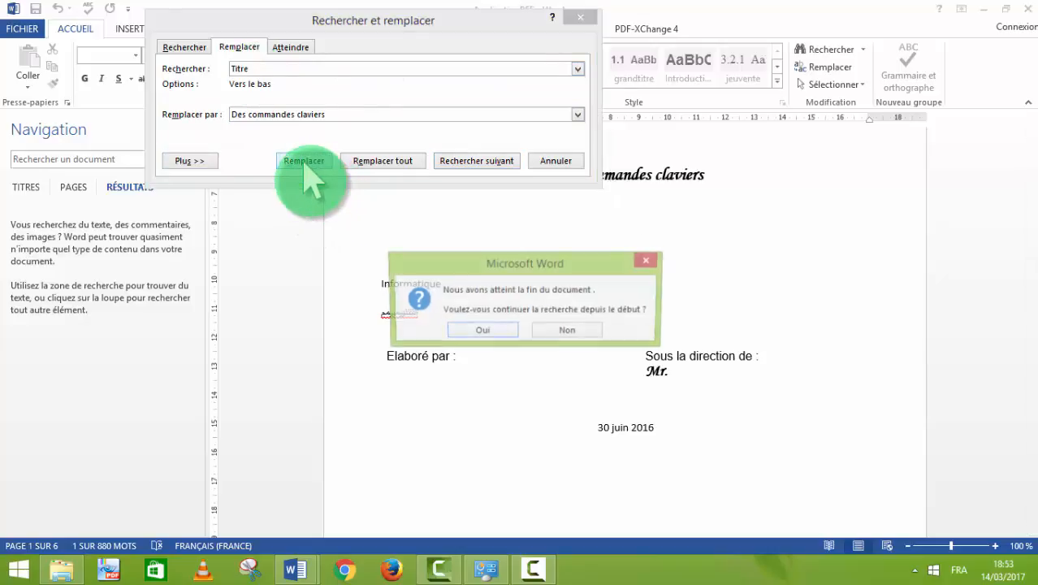
pyautogui.click(479, 333)
pyautogui.click(507, 328)
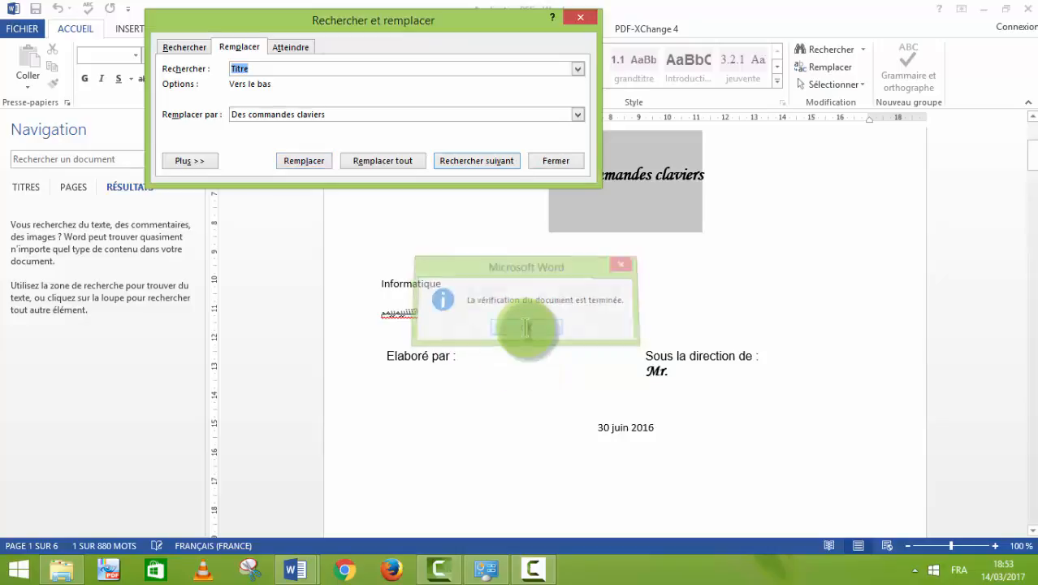
pyautogui.click(553, 162)
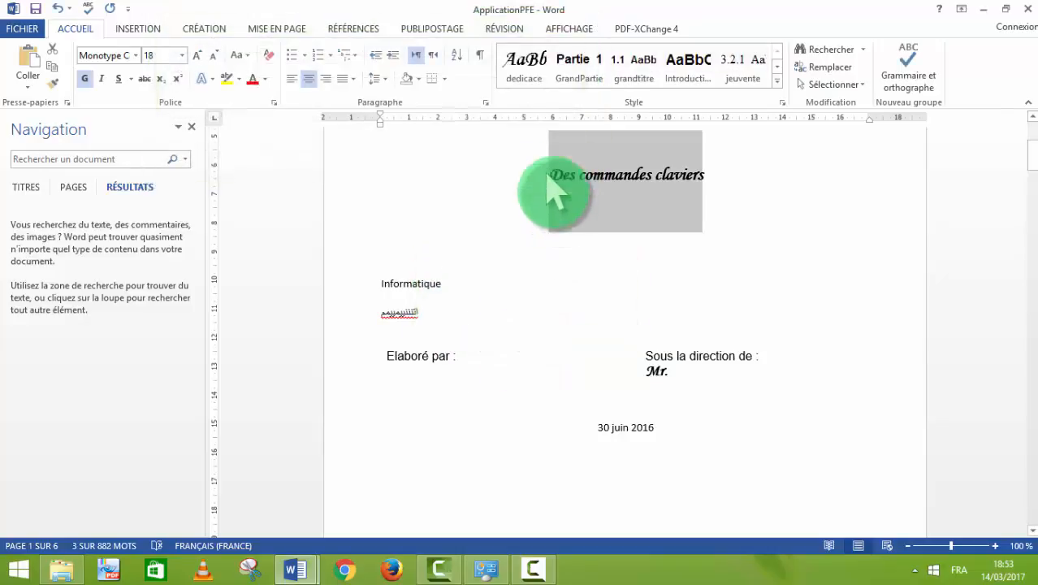
pyautogui.click(588, 228)
pyautogui.moveTo(701, 180); pyautogui.dragTo(608, 223)
pyautogui.click(608, 223)
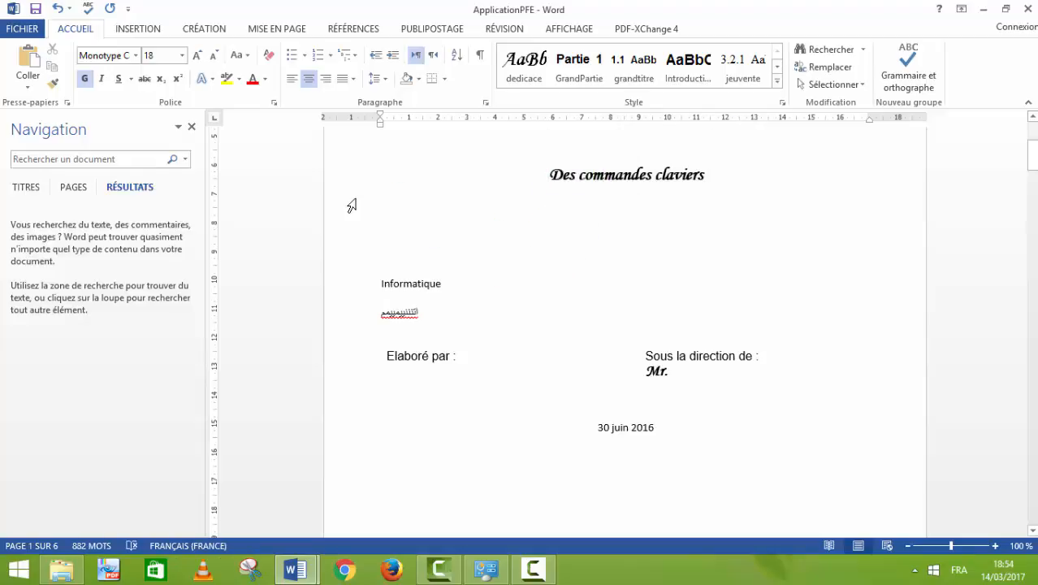
# Set up find-and-replace to search for "juin" and replace it with "Mars".
pyautogui.hotkey('ctrl', 'h')
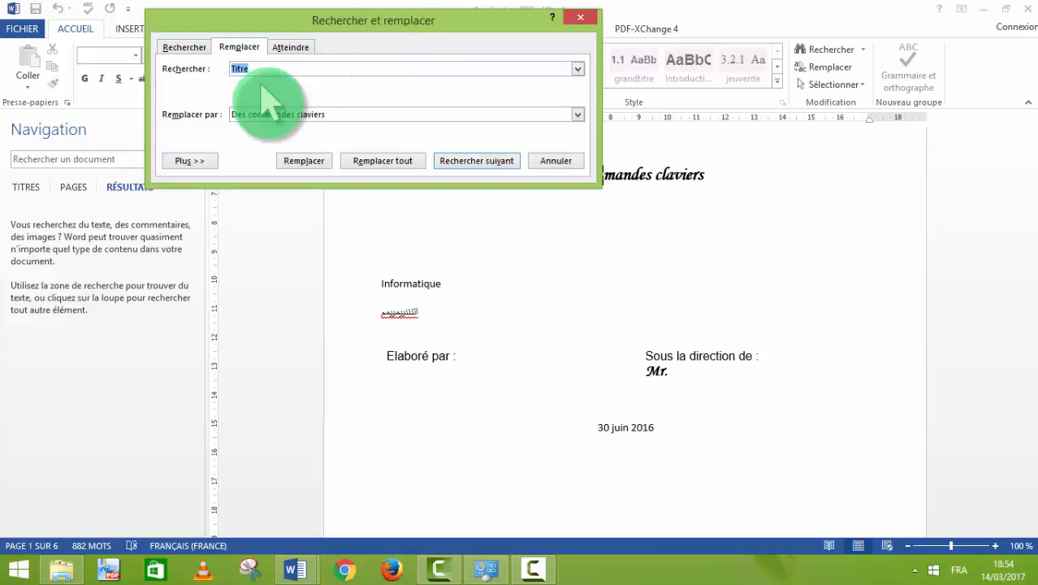
pyautogui.press('BackSpace')
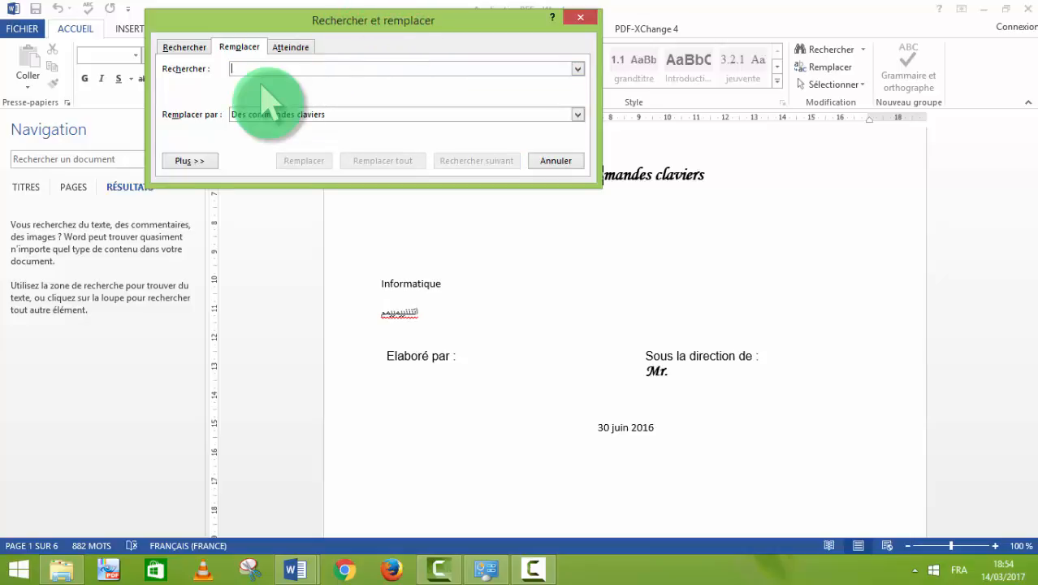
pyautogui.write('30')
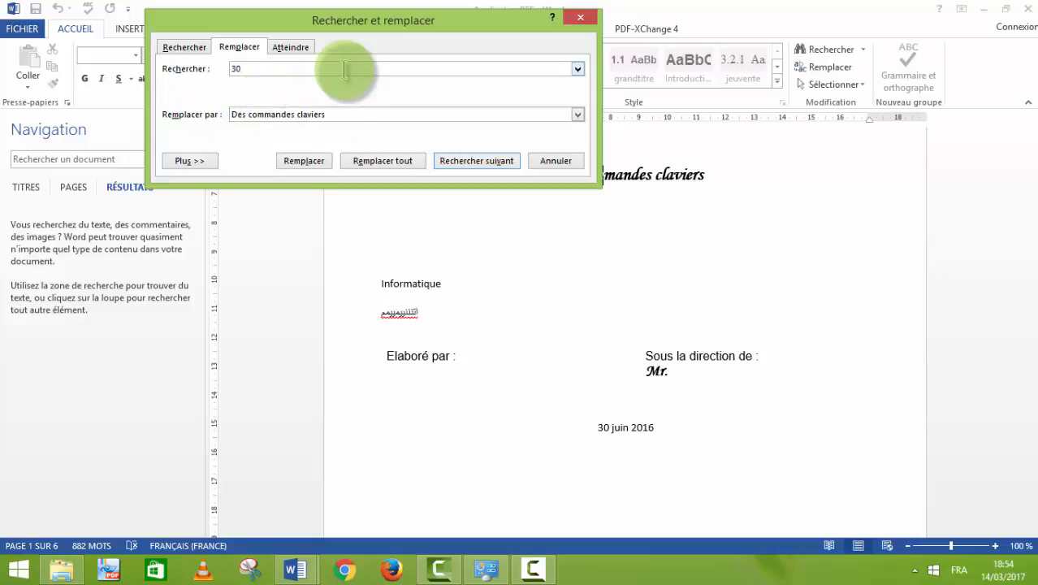
pyautogui.press('BackSpace')
pyautogui.press('BackSpace')
pyautogui.write('juin')
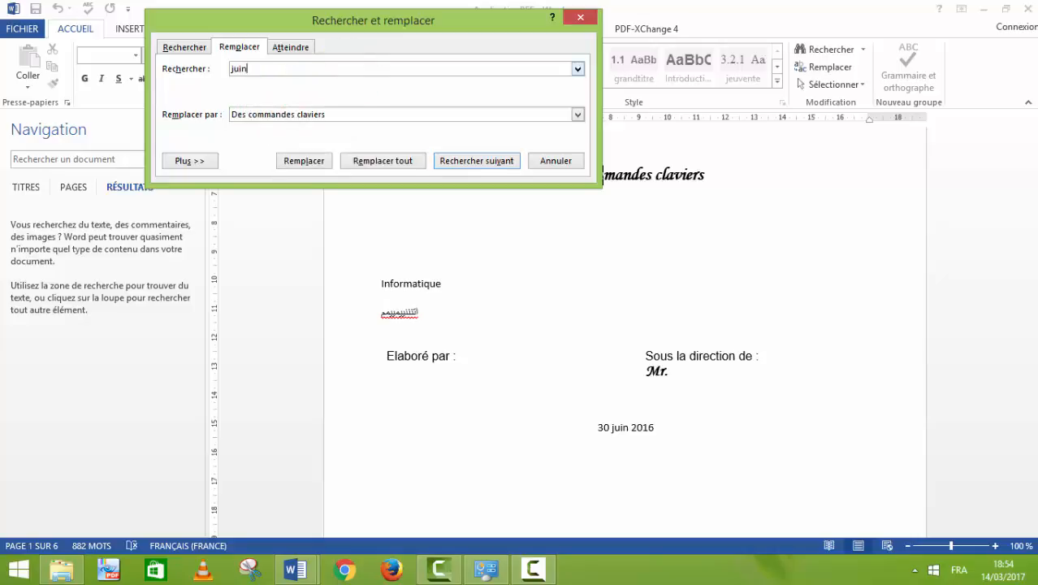
pyautogui.moveTo(310, 114); pyautogui.dragTo(224, 134)
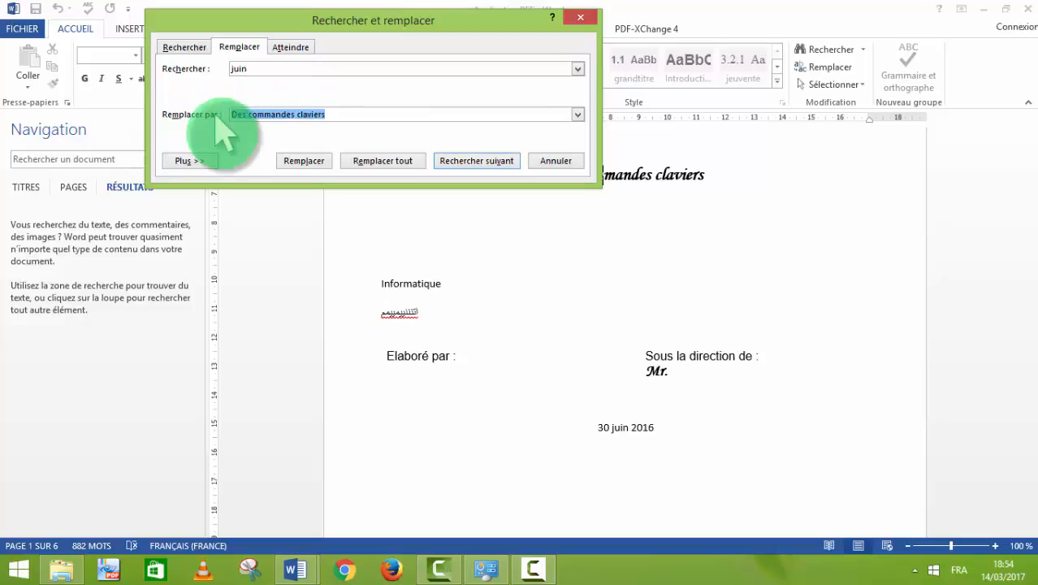
pyautogui.write('Mars')
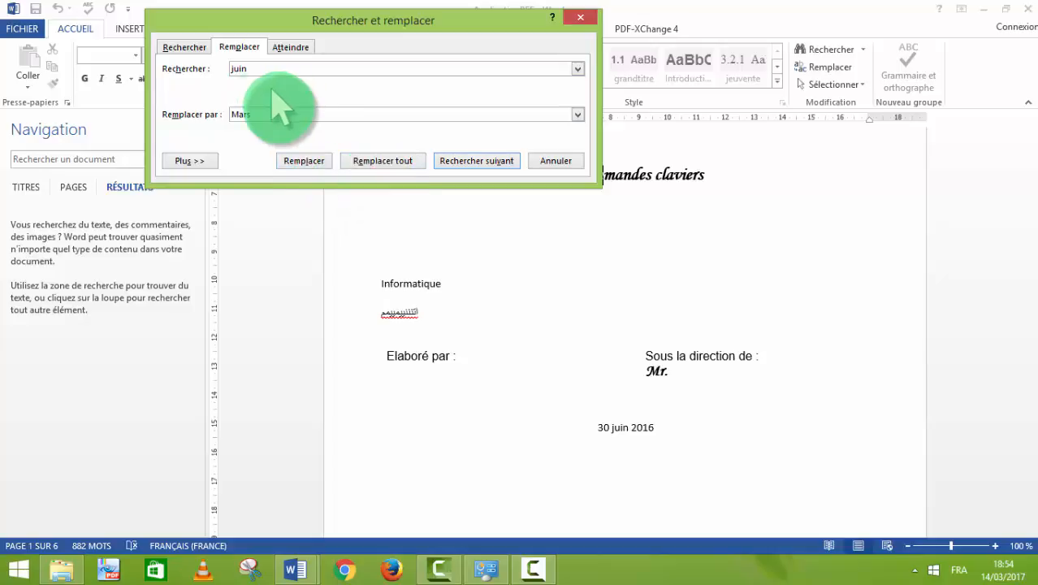
# Replace "juin" with "Mars" in the cover-page date, close find-and-replace, and select the replaced month.
pyautogui.doubleClick(244, 70)
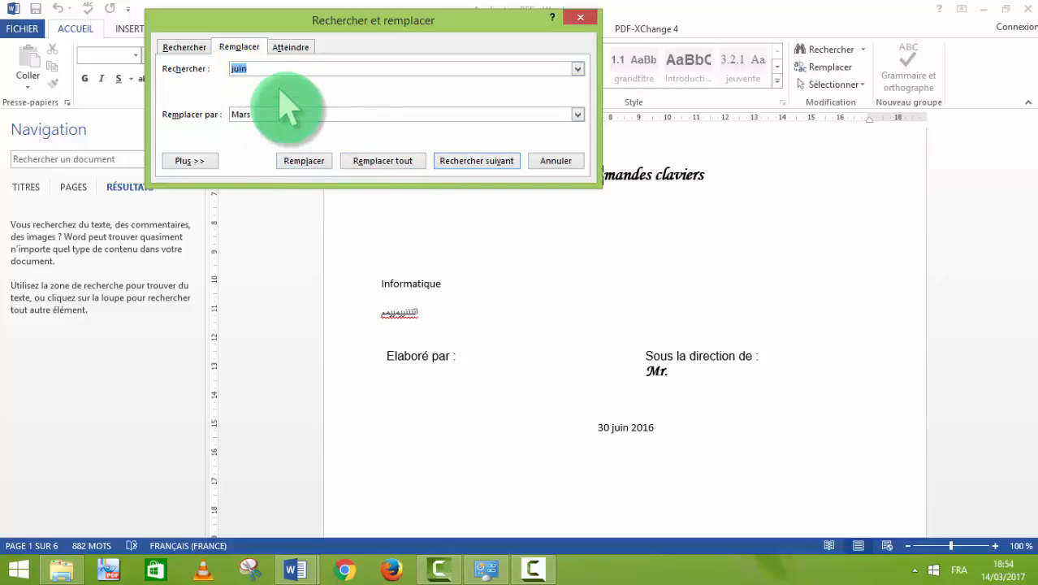
pyautogui.click(307, 160)
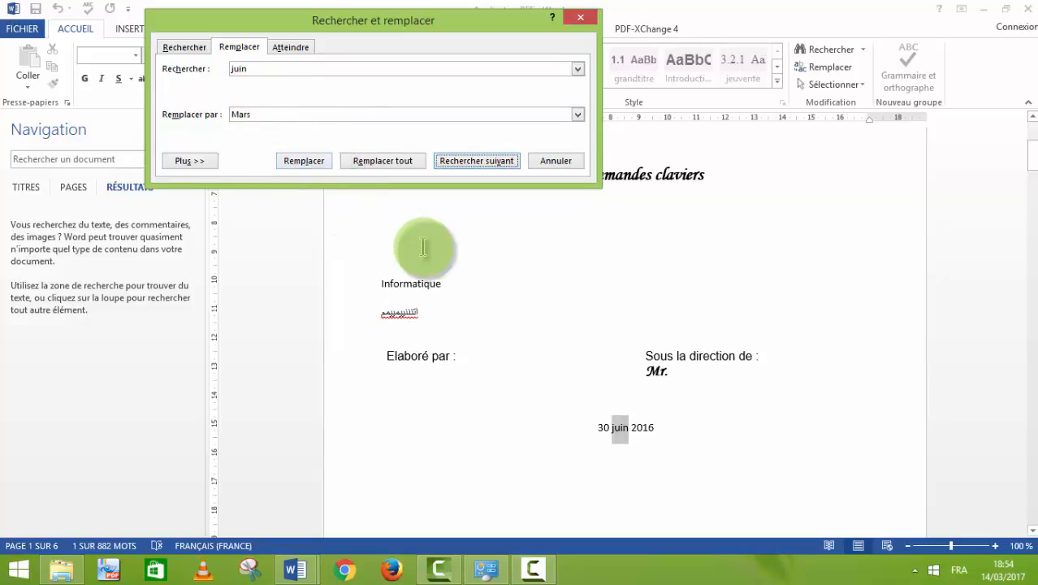
pyautogui.click(307, 161)
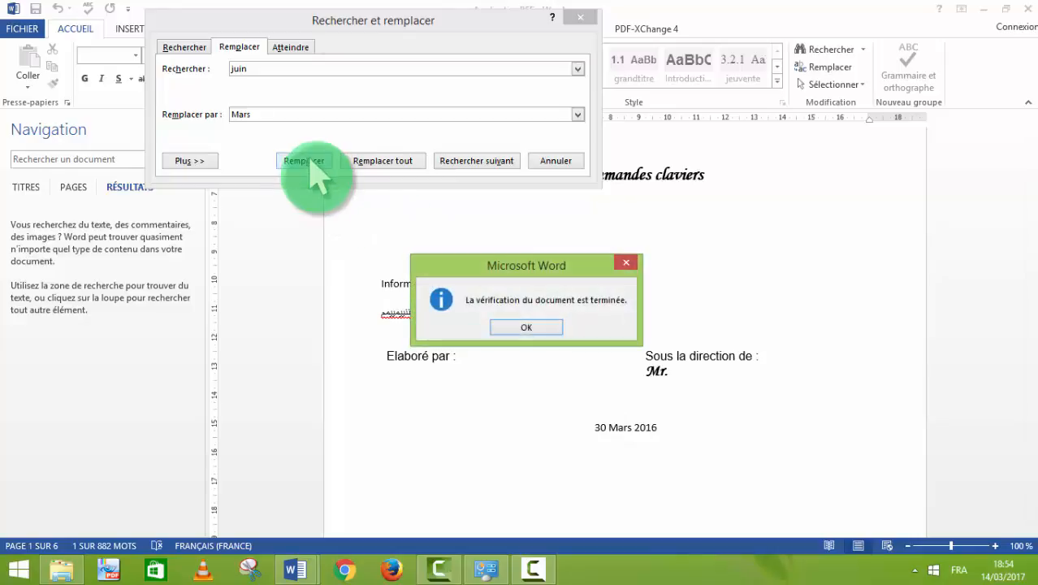
pyautogui.click(494, 327)
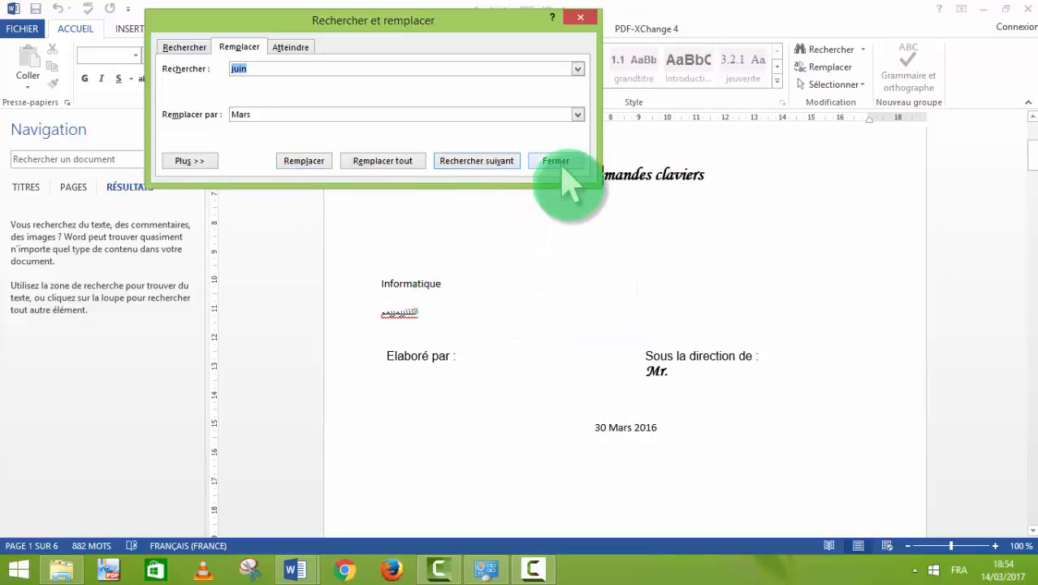
pyautogui.click(555, 163)
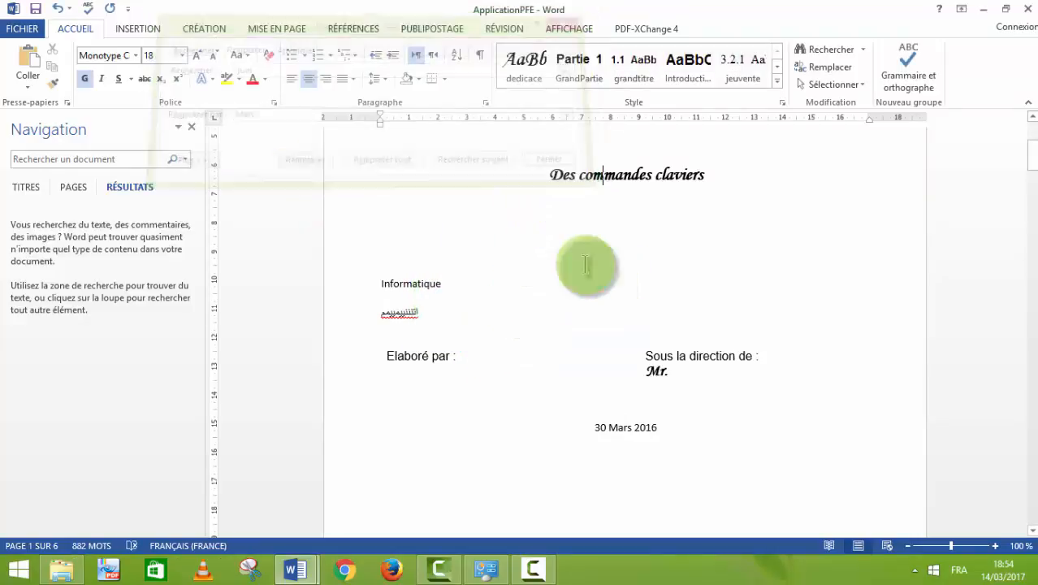
pyautogui.doubleClick(619, 428)
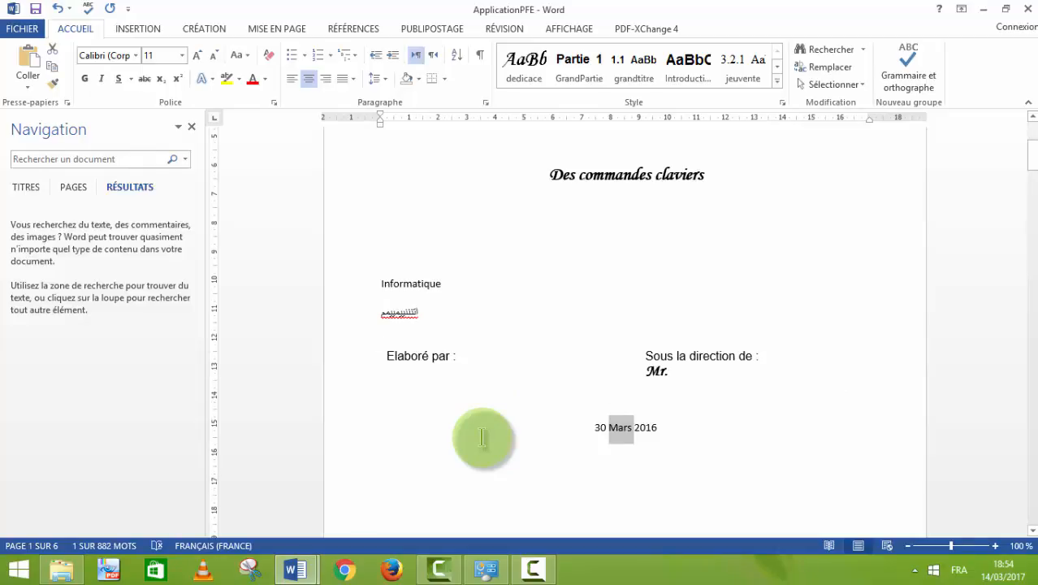
# Make the line "Je dédie ce travail à :" on page 2 bold.
pyautogui.moveTo(1031, 186); pyautogui.dragTo(1027, 223)
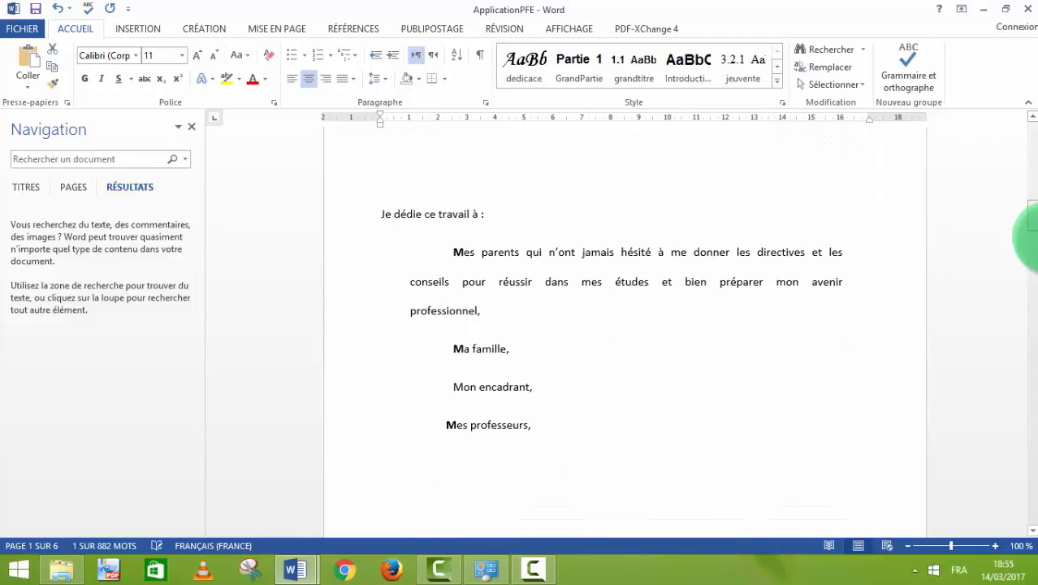
pyautogui.moveTo(483, 216); pyautogui.dragTo(390, 221)
pyautogui.click(379, 215)
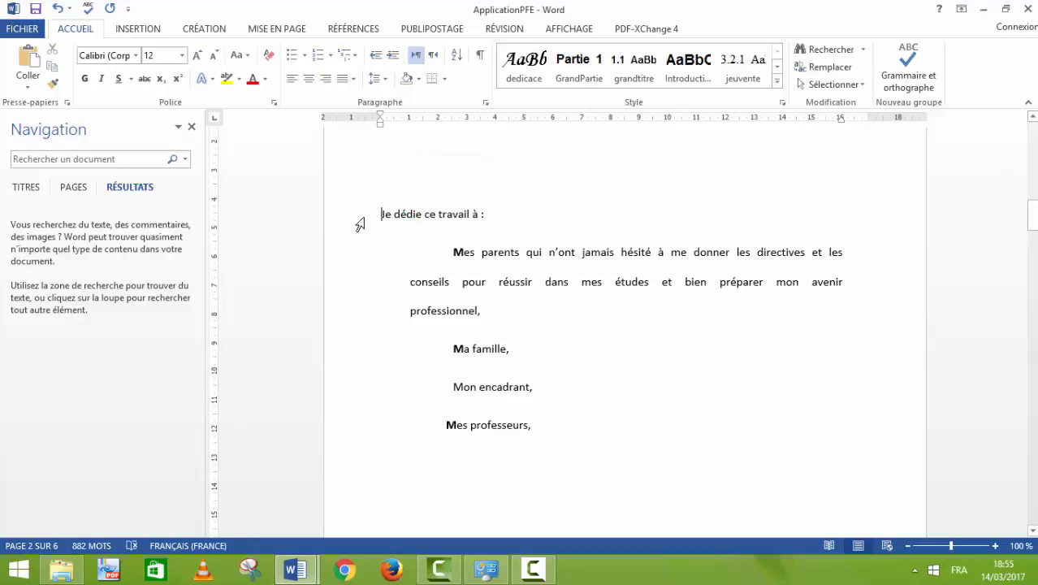
pyautogui.click(360, 224)
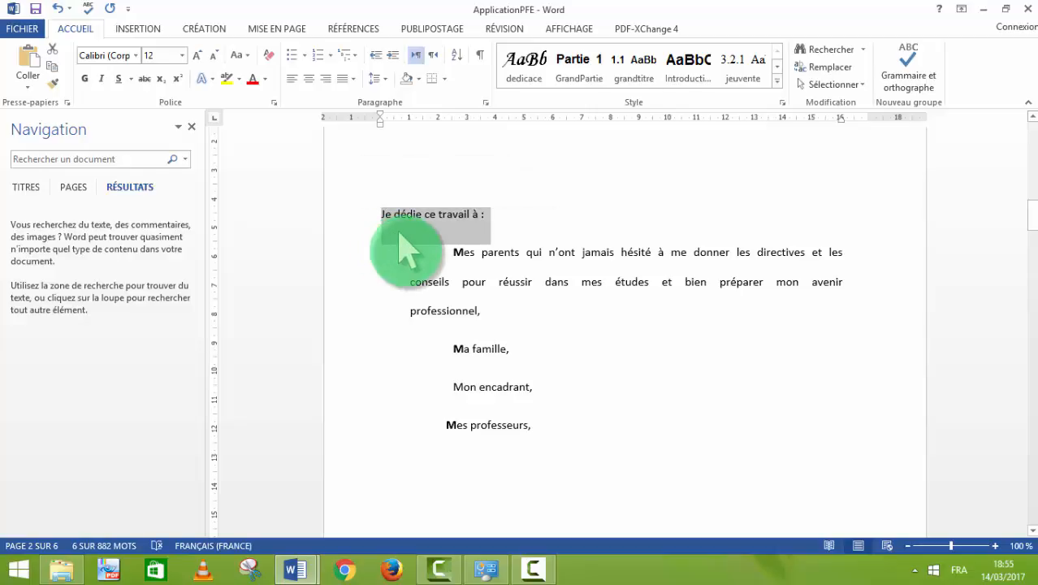
pyautogui.click(396, 232)
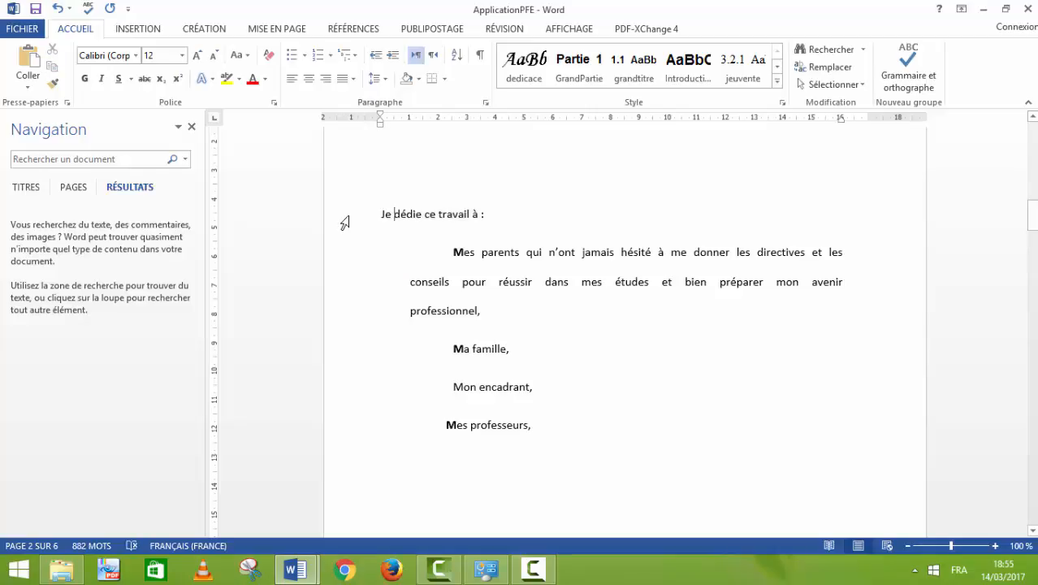
pyautogui.click(345, 224)
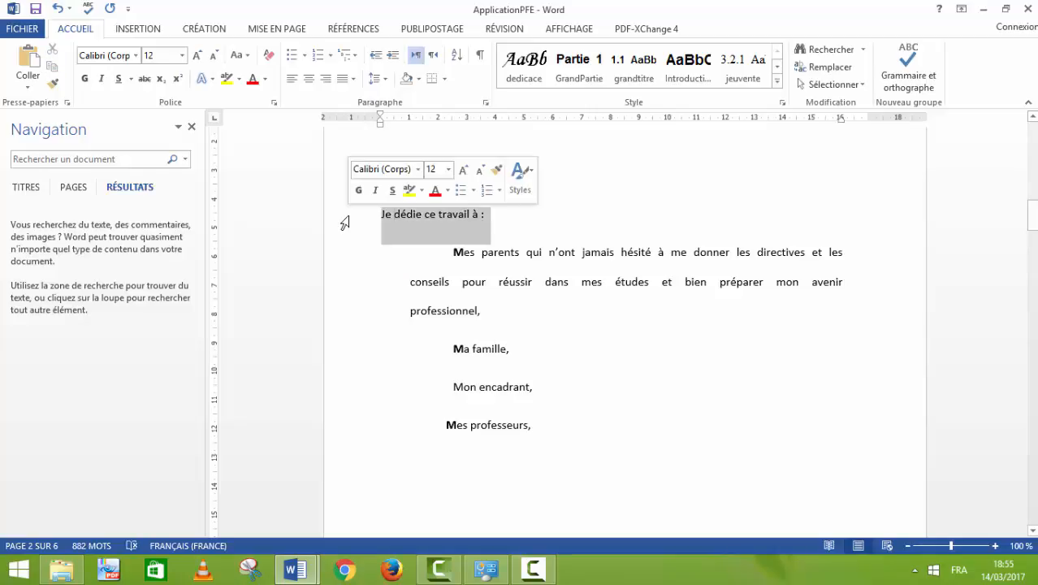
pyautogui.moveTo(361, 224); pyautogui.dragTo(438, 224)
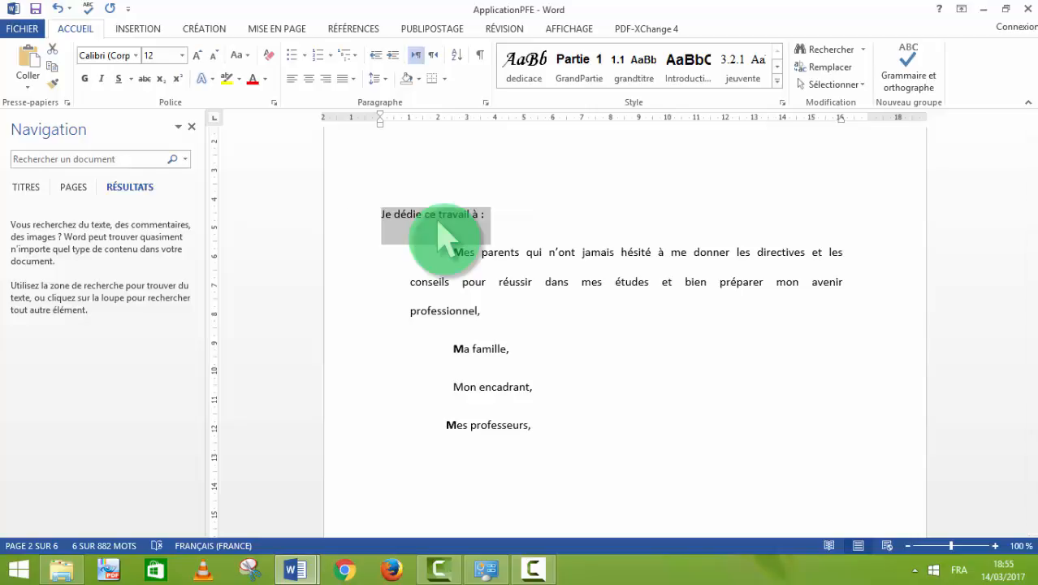
pyautogui.hotkey('ctrl', 'g')
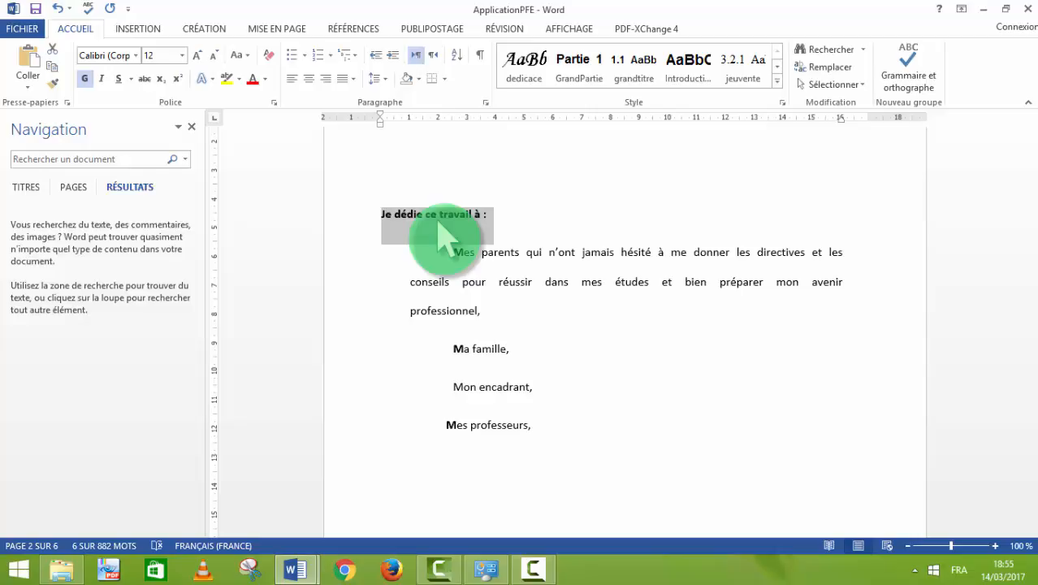
# Underline the whole paragraph from "Mes parents" to "professionnel," in the dedication.
pyautogui.click(541, 310)
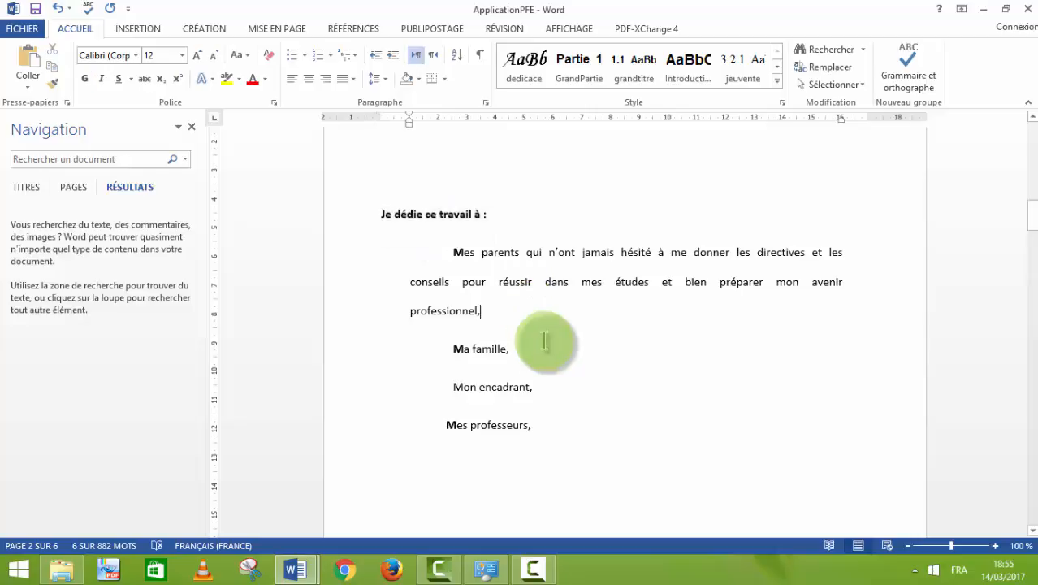
pyautogui.moveTo(483, 311); pyautogui.dragTo(451, 253)
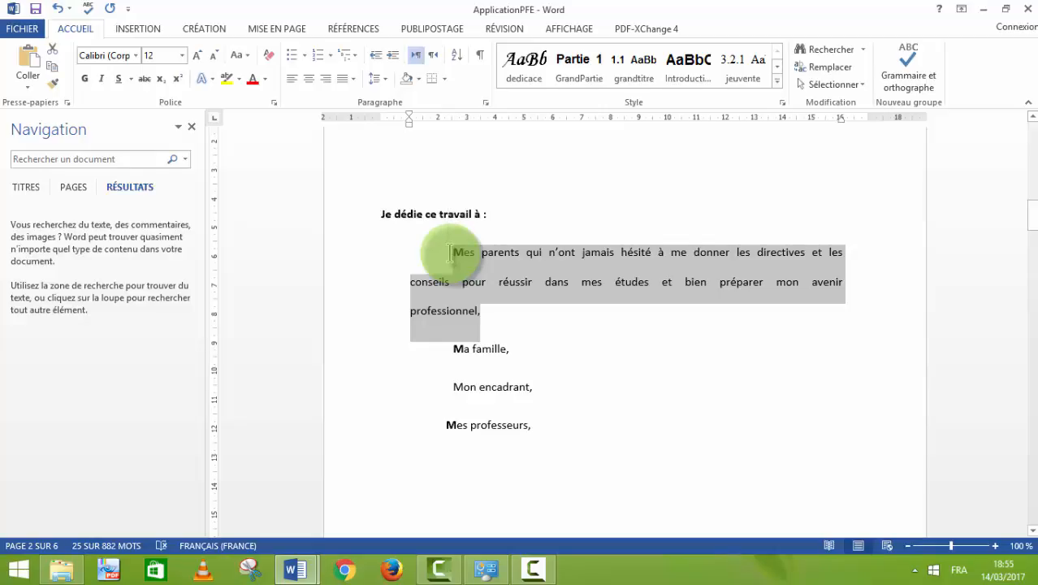
pyautogui.hotkey('ctrl', 'u')
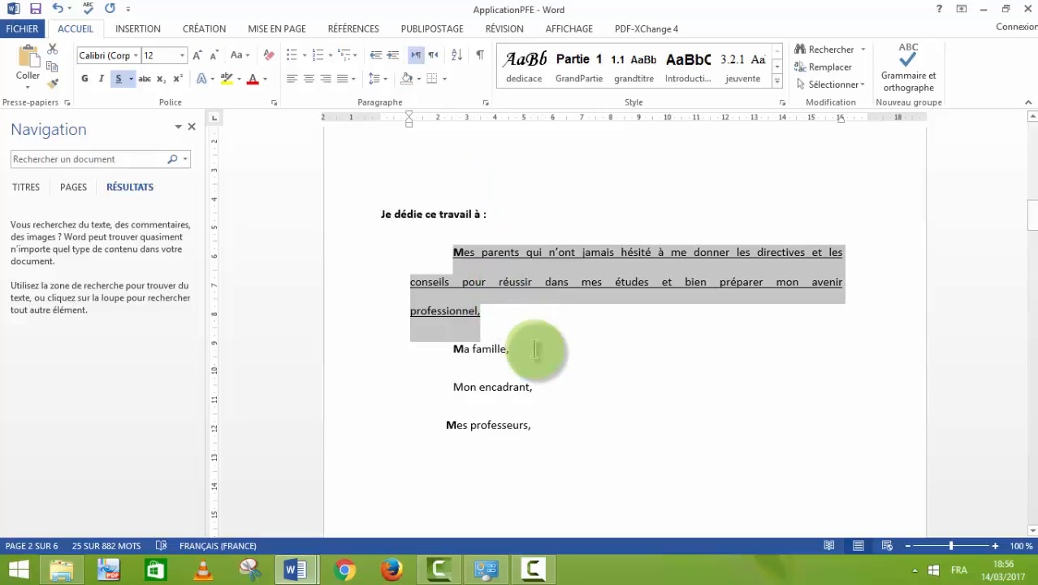
# Add the shortcut label "ctrl +G" at the end of the bold line "Je dédie ce travail à :".
pyautogui.click(494, 213)
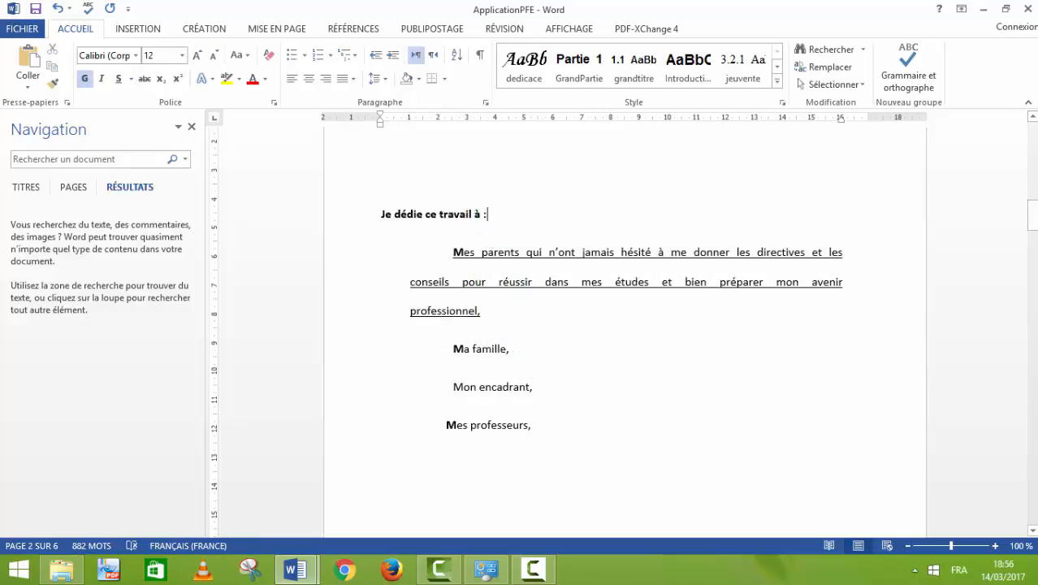
pyautogui.write('ctrl')
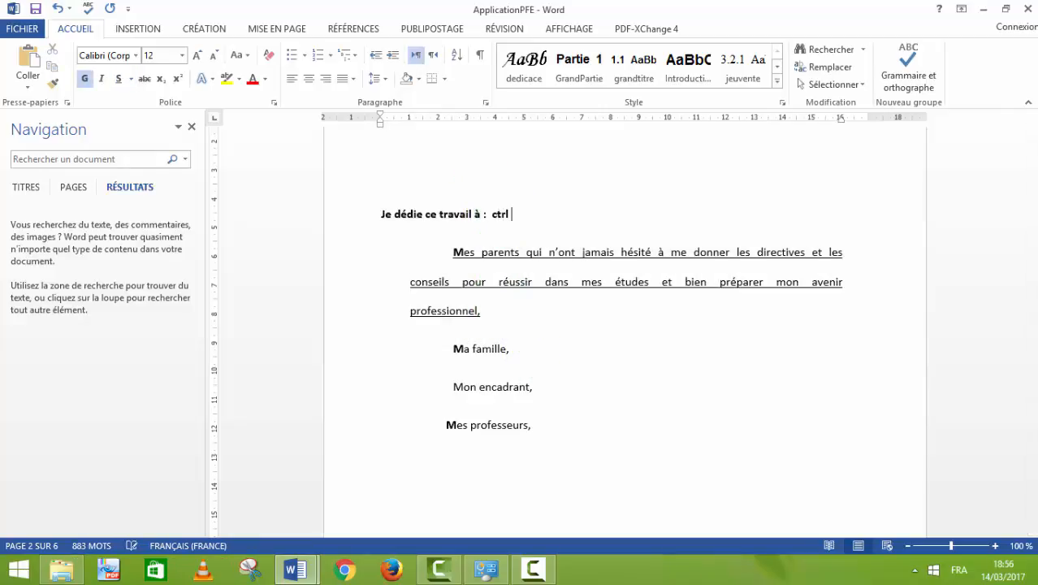
pyautogui.write(' +G')
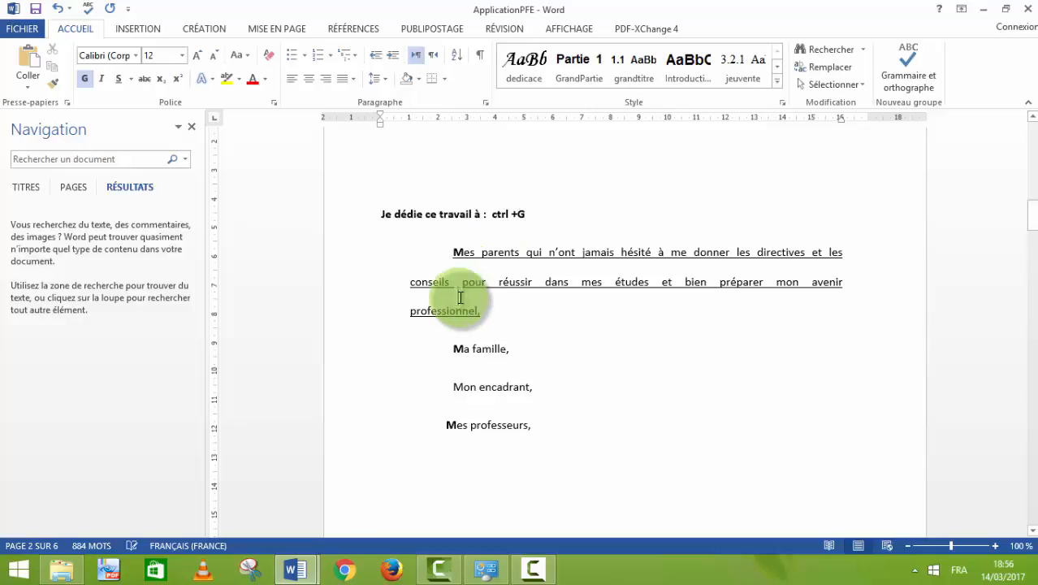
# Add the shortcut label "ctrl +U" at the end of the underlined paragraph and insert an empty paragraph below it.
pyautogui.click(486, 311)
pyautogui.write('trl')
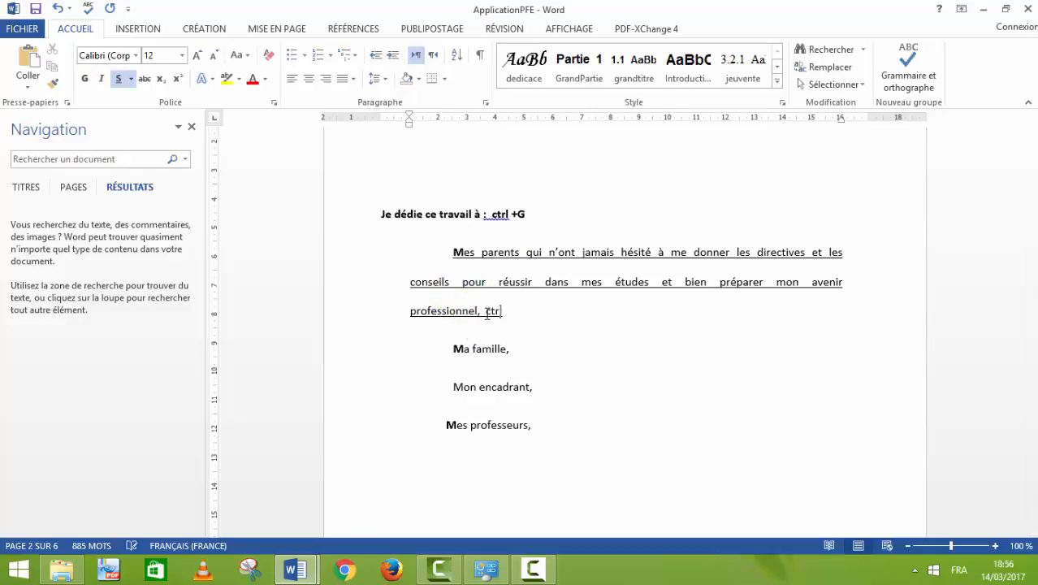
pyautogui.write(' +U')
pyautogui.moveTo(520, 312); pyautogui.dragTo(494, 316)
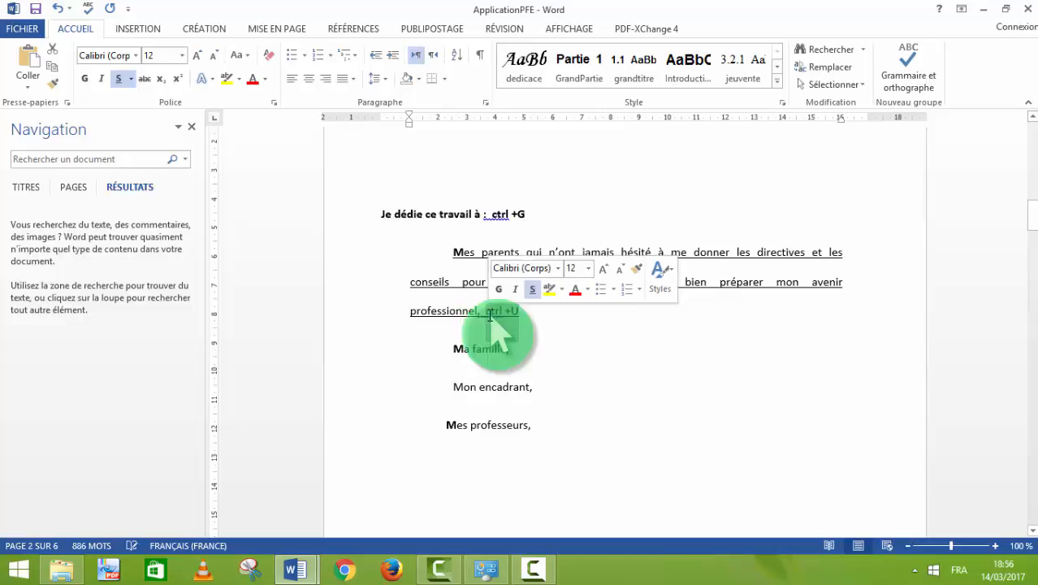
pyautogui.moveTo(528, 215); pyautogui.dragTo(489, 216)
pyautogui.click(532, 312)
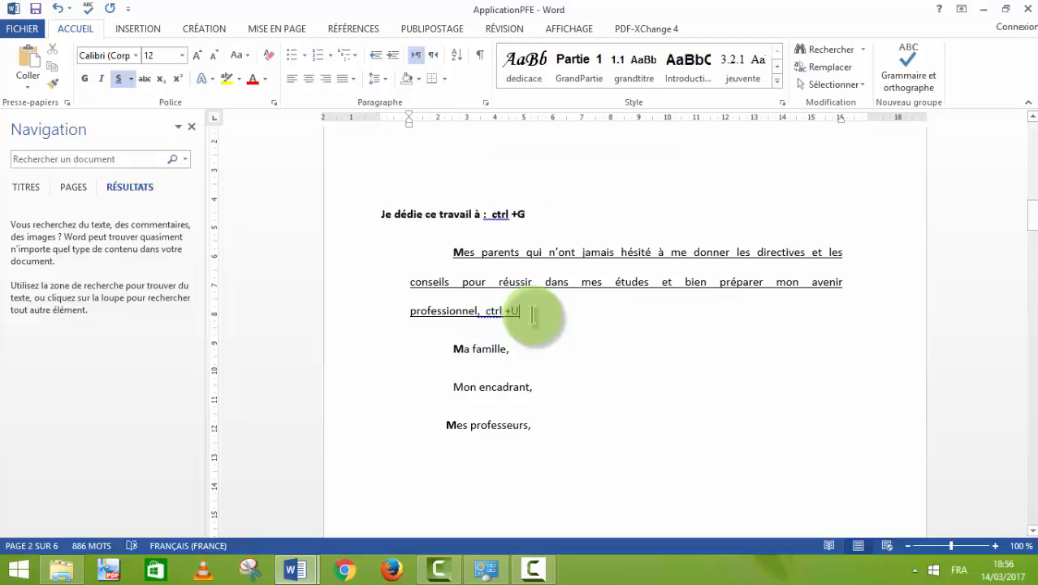
pyautogui.press('Return')
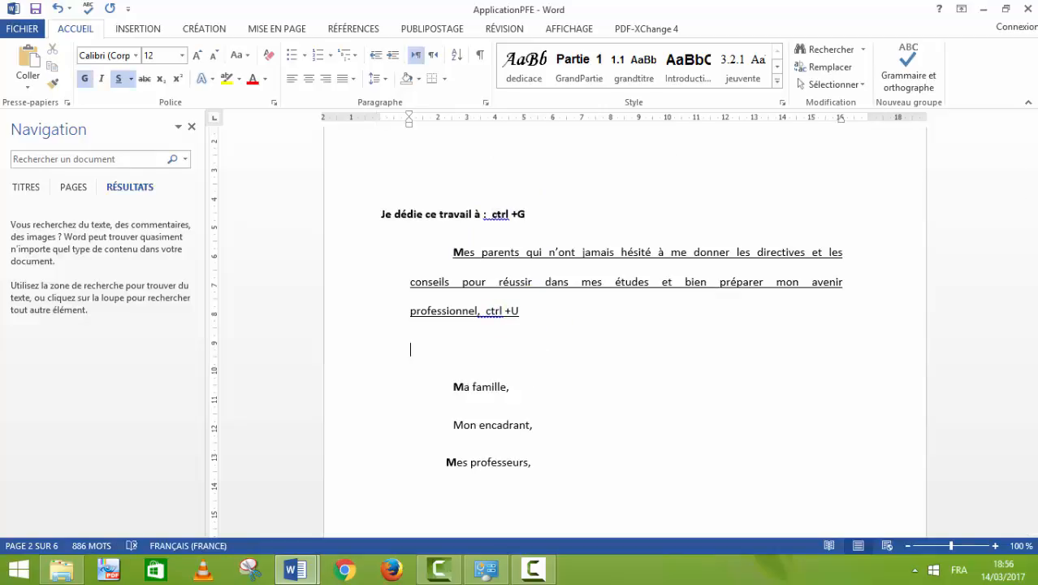
pyautogui.click(535, 347)
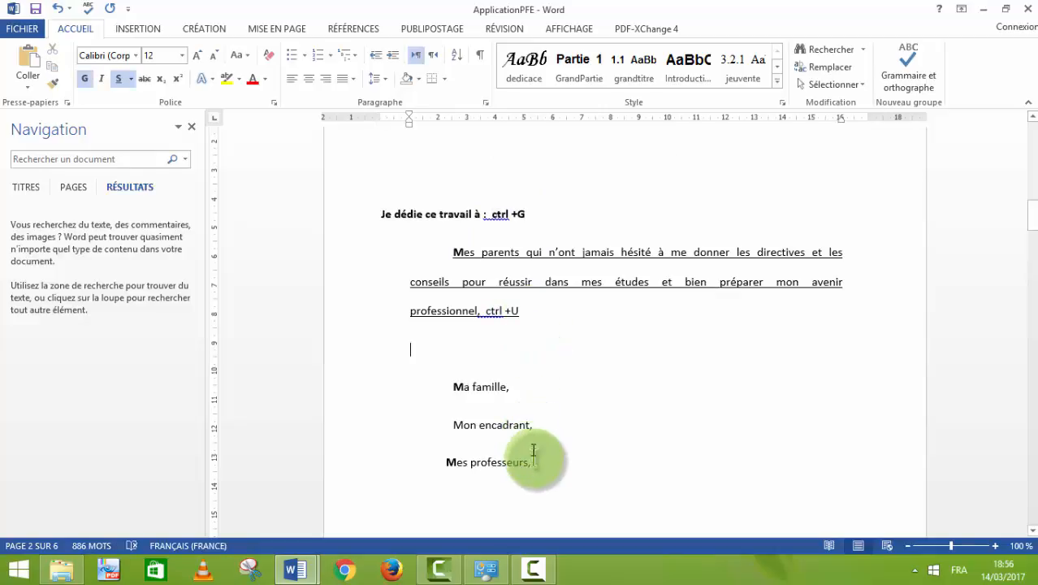
# Italicize the dedication line "Ma famille,".
pyautogui.moveTo(515, 393); pyautogui.dragTo(464, 393)
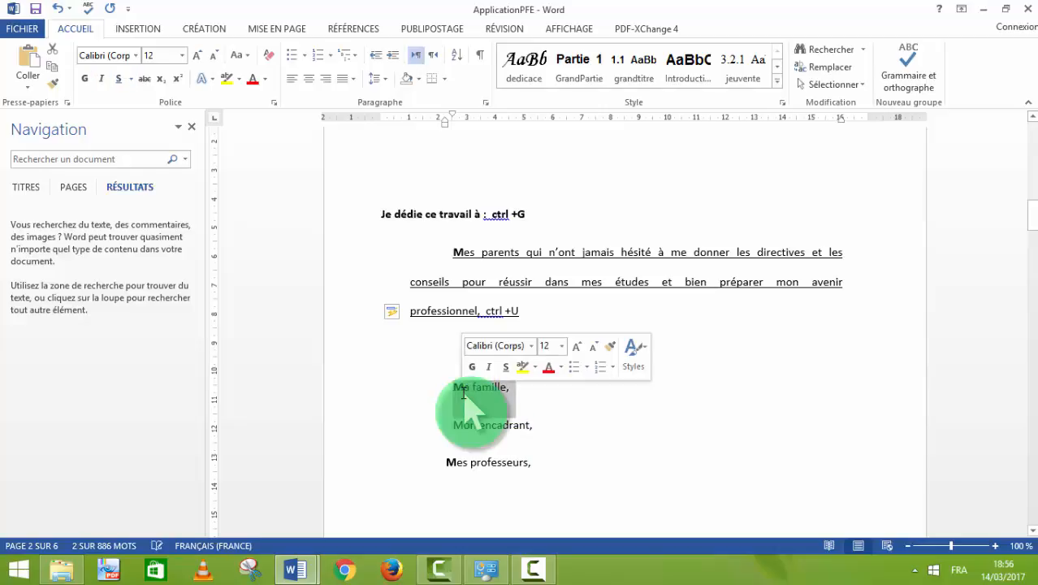
pyautogui.hotkey('ctrl', 'i')
pyautogui.click(511, 386)
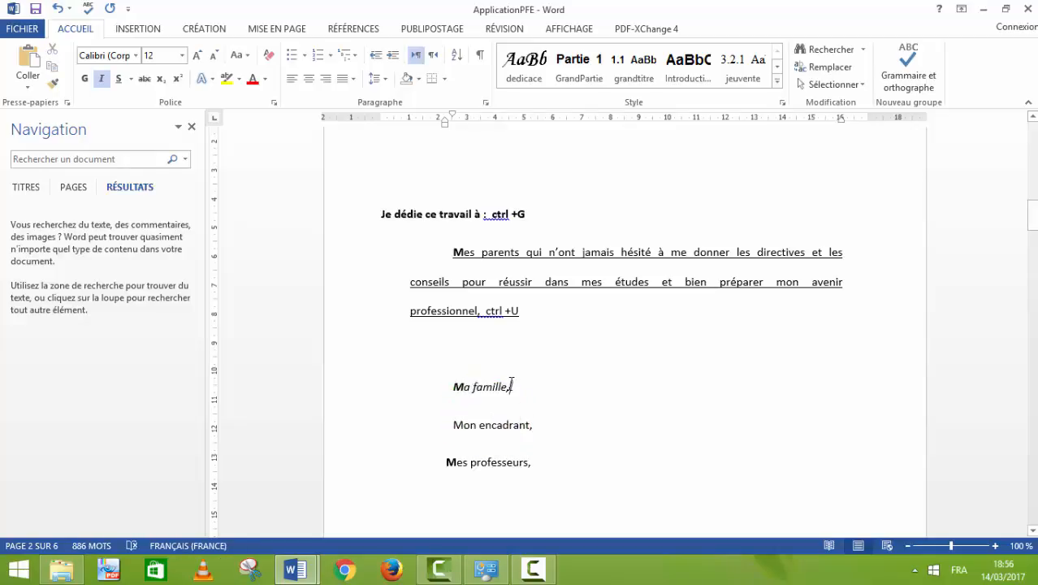
pyautogui.moveTo(512, 387); pyautogui.dragTo(462, 386)
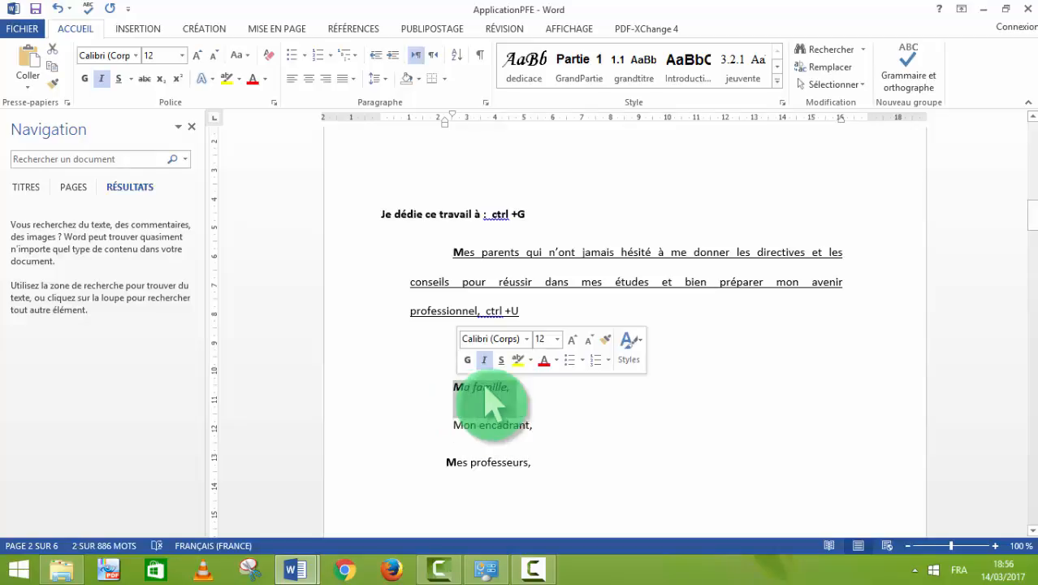
pyautogui.click(542, 394)
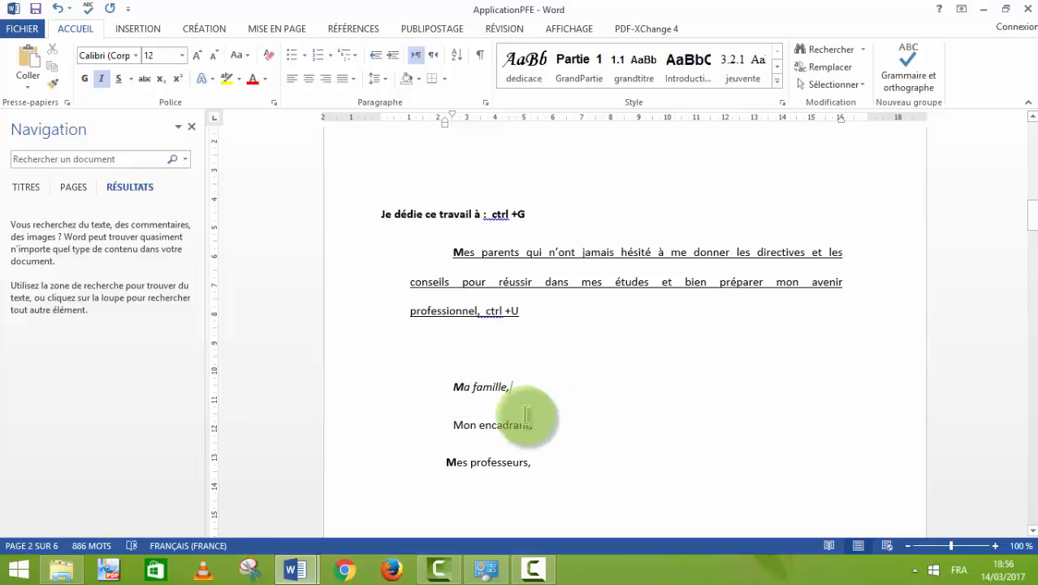
# Copy the dedication line "Mon encadrant," and paste it into the empty paragraph below "Mes professeurs,".
pyautogui.moveTo(545, 429); pyautogui.dragTo(463, 438)
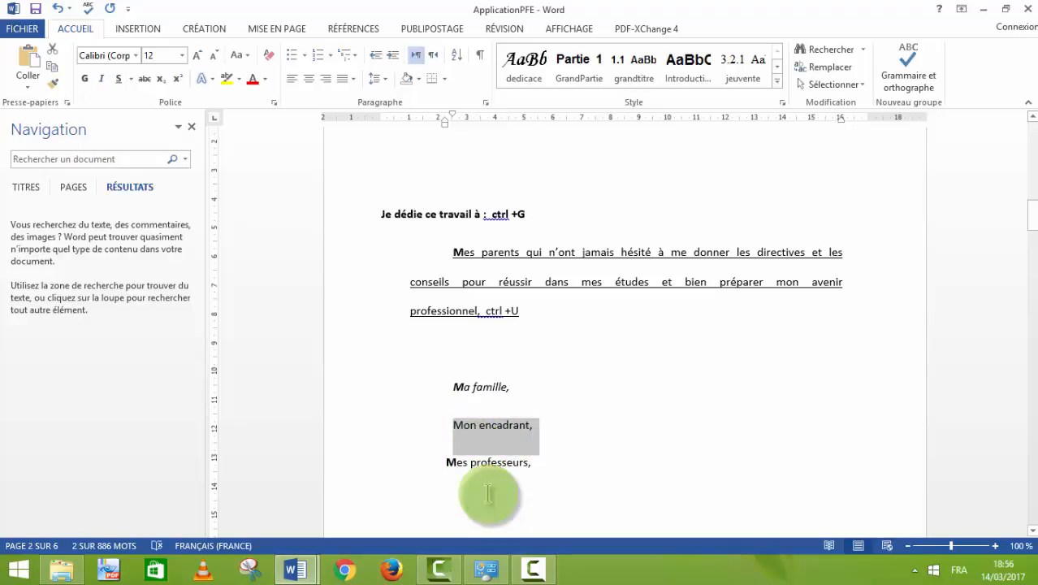
pyautogui.click(514, 513)
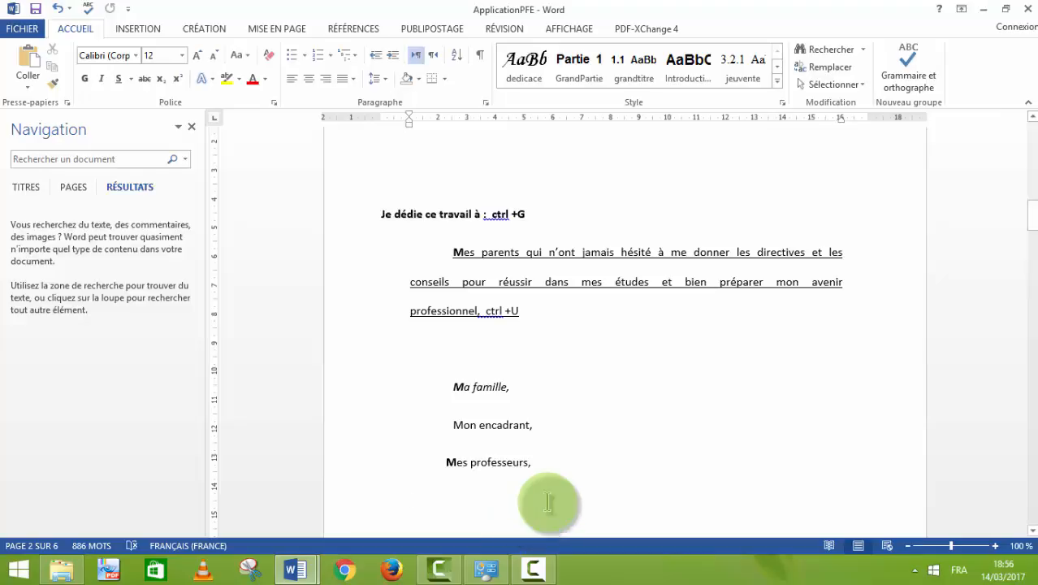
pyautogui.moveTo(533, 429); pyautogui.dragTo(460, 424)
pyautogui.hotkey('ctrl', 'c')
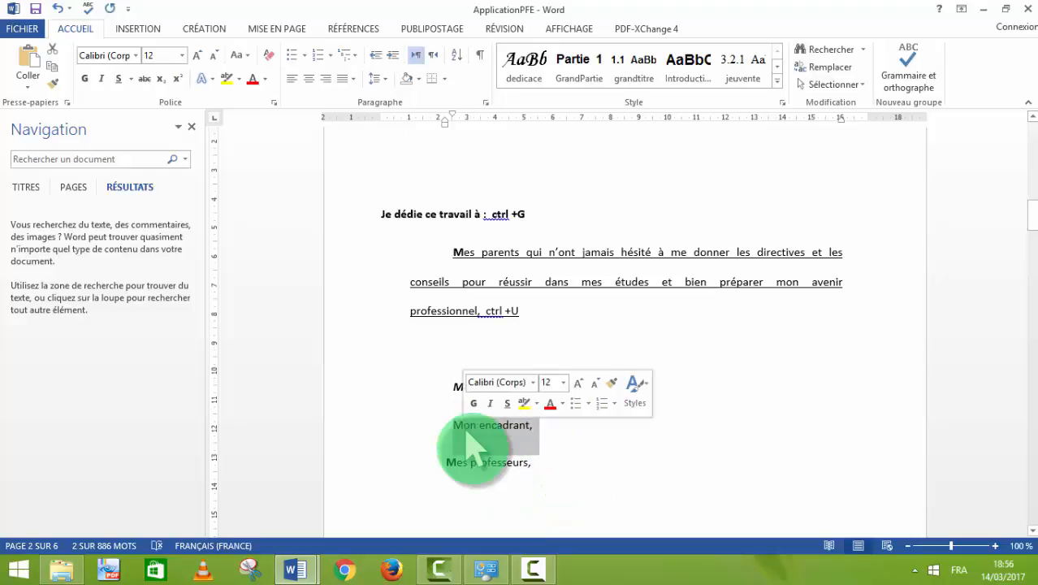
pyautogui.click(460, 501)
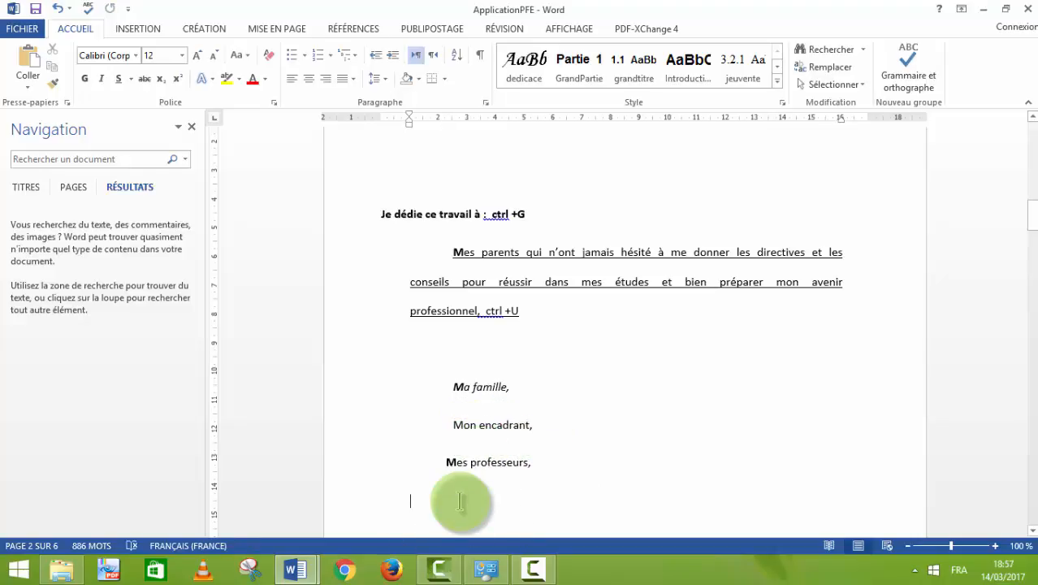
pyautogui.hotkey('ctrl', 'v')
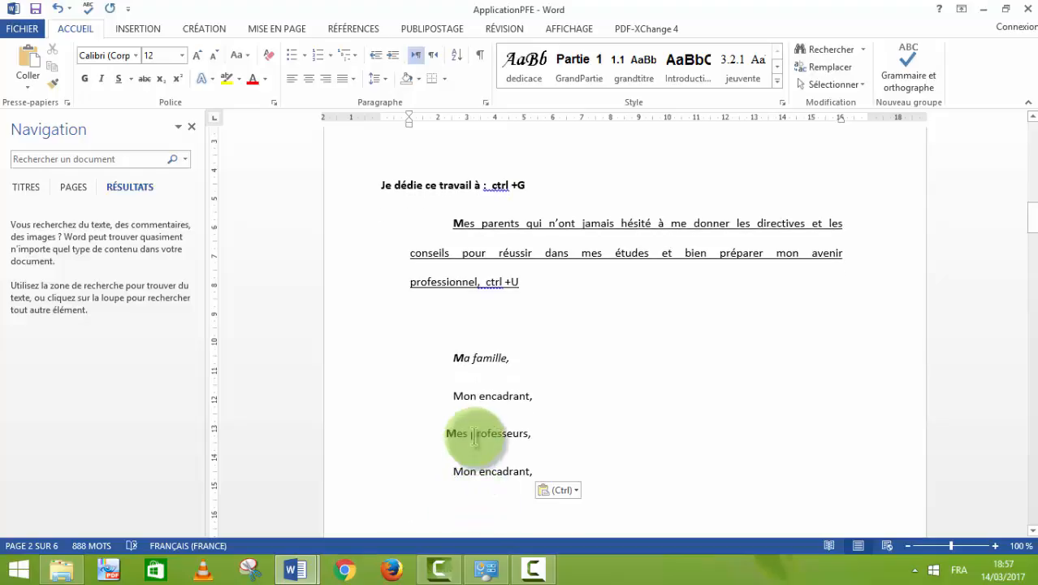
# Cut the dedication line "Mes professeurs," and paste it into the empty paragraph below the underlined paragraph.
pyautogui.moveTo(542, 398); pyautogui.dragTo(445, 397)
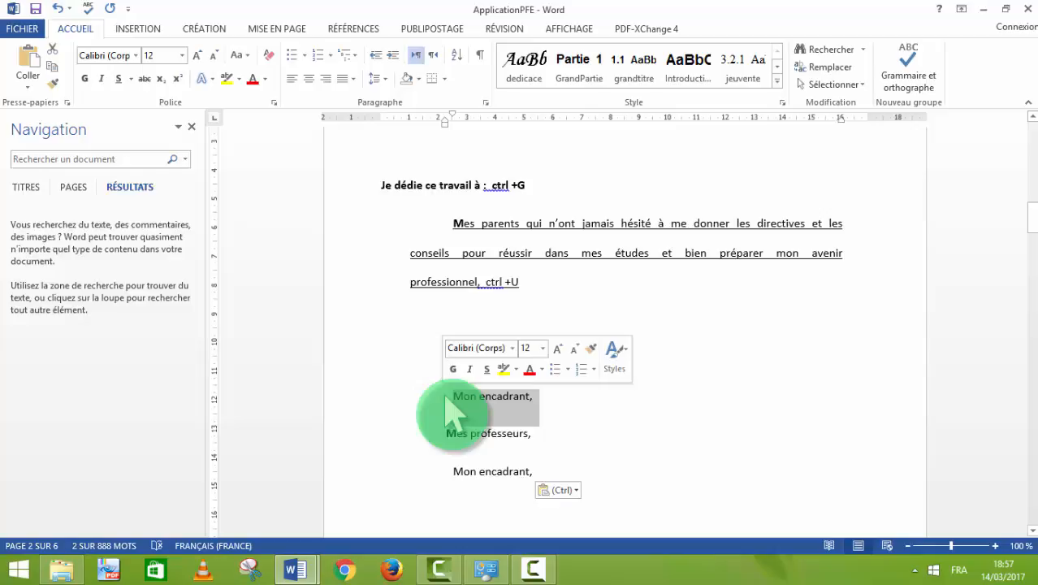
pyautogui.click(443, 487)
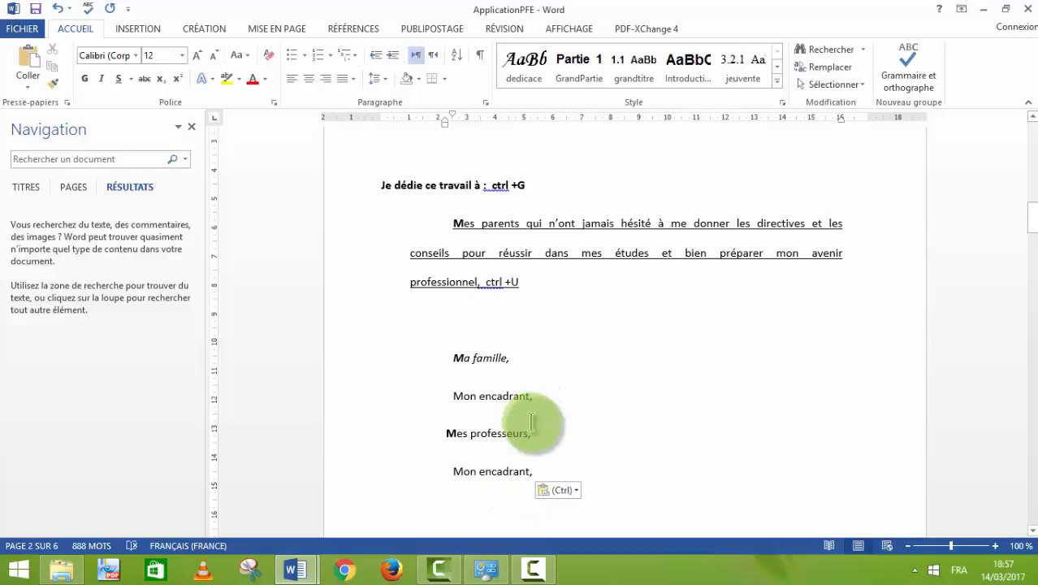
pyautogui.moveTo(536, 436); pyautogui.dragTo(450, 435)
pyautogui.hotkey('ctrl', 'c')
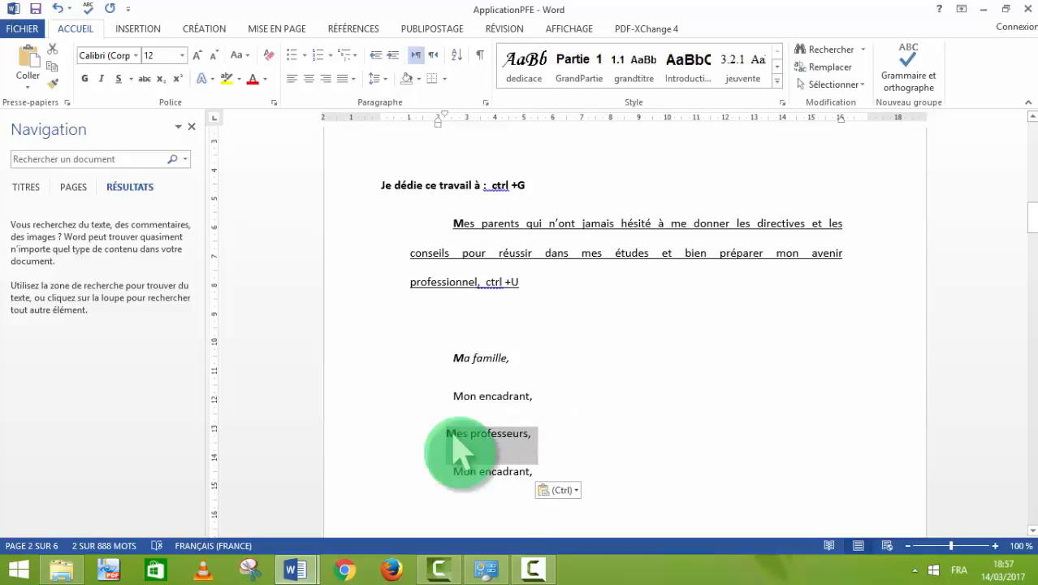
pyautogui.press('Delete')
pyautogui.click(498, 226)
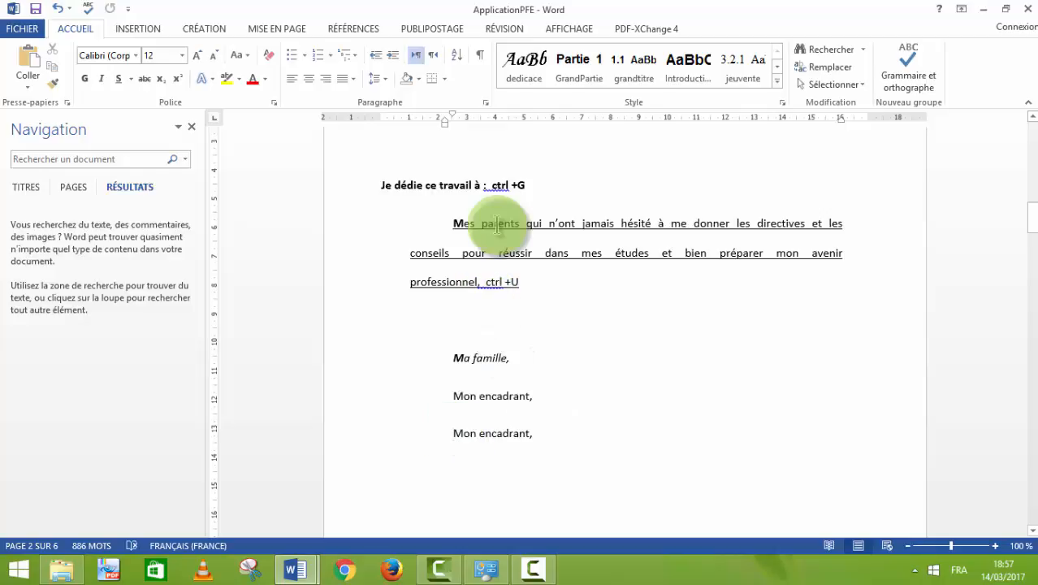
pyautogui.click(474, 315)
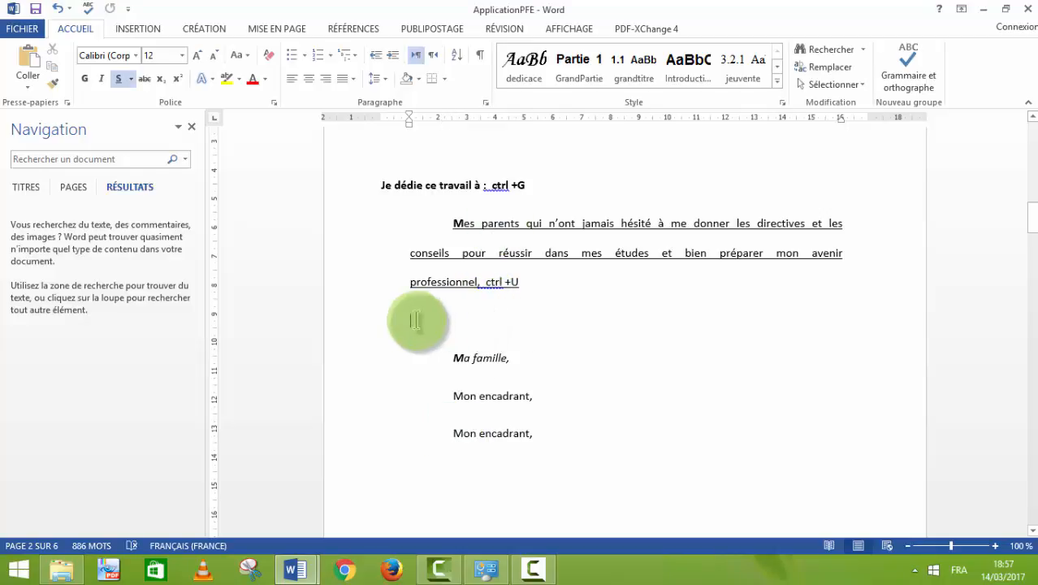
pyautogui.hotkey('ctrl', 'v')
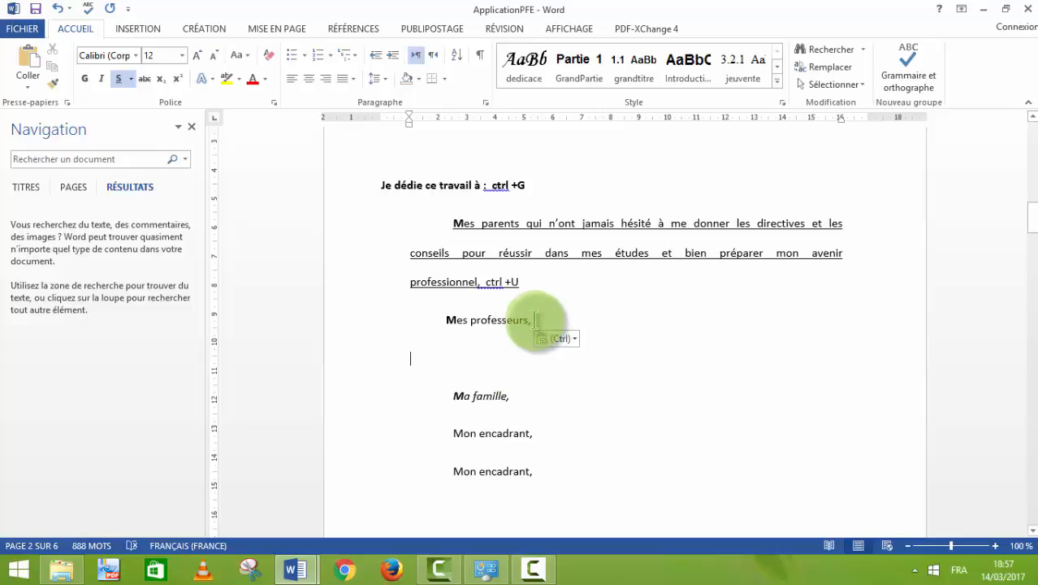
pyautogui.moveTo(538, 322); pyautogui.dragTo(454, 323)
pyautogui.click(542, 400)
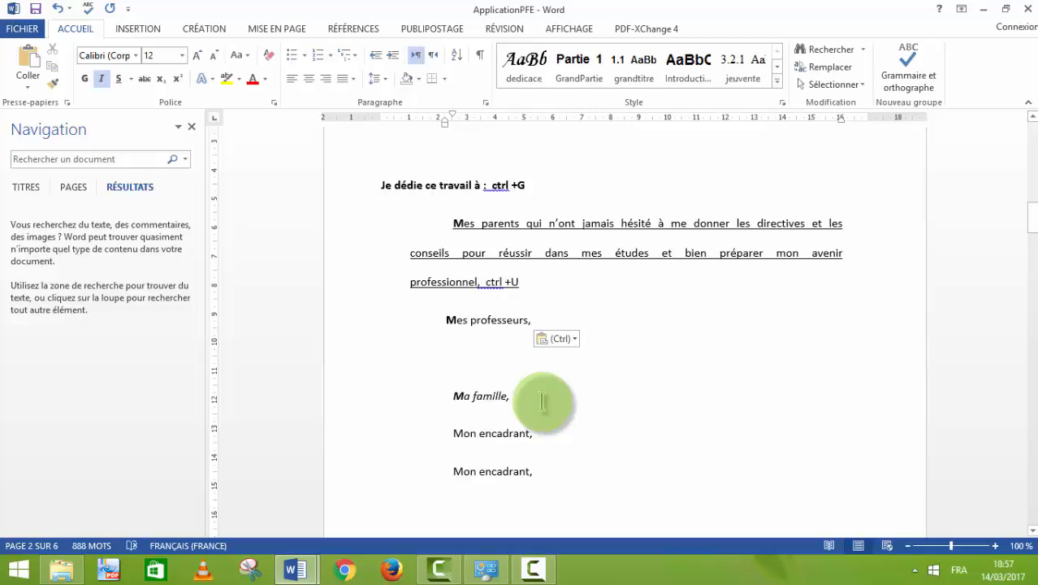
# Undo the last paste and cut of the line "Mes professeurs,".
pyautogui.hotkey('ctrl', 'z')
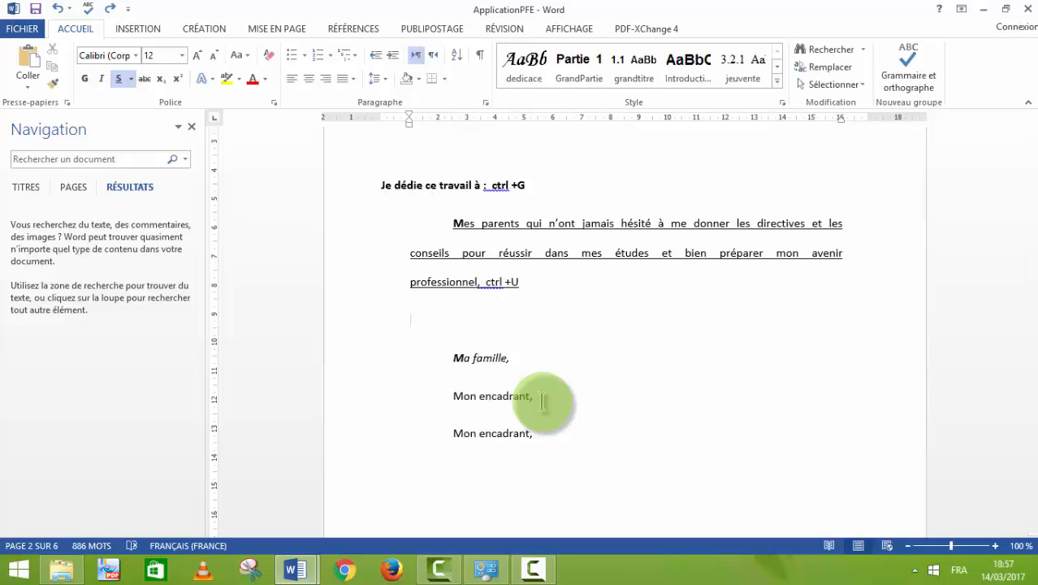
pyautogui.hotkey('ctrl', 'z')
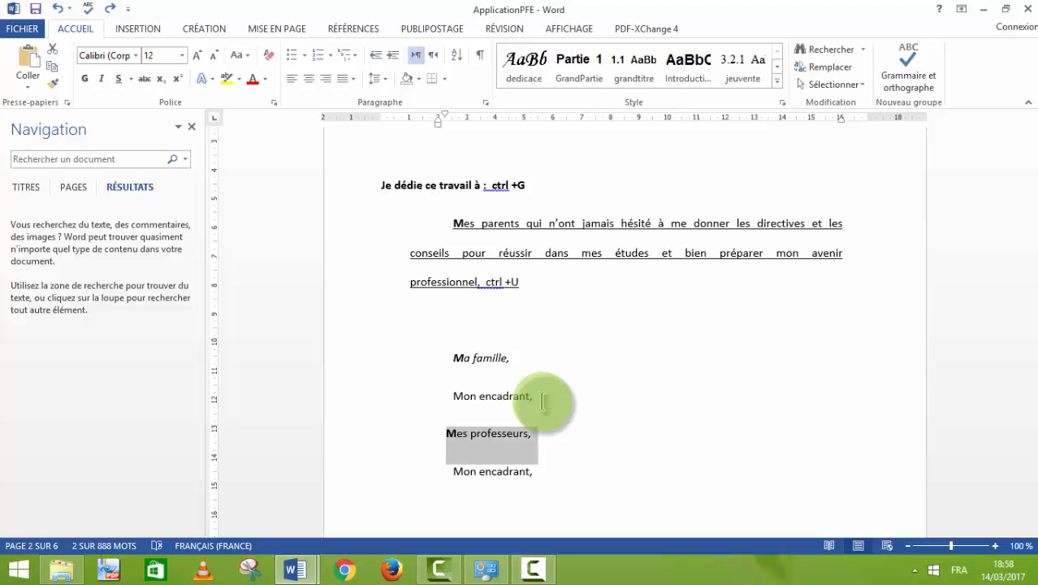
pyautogui.click(595, 456)
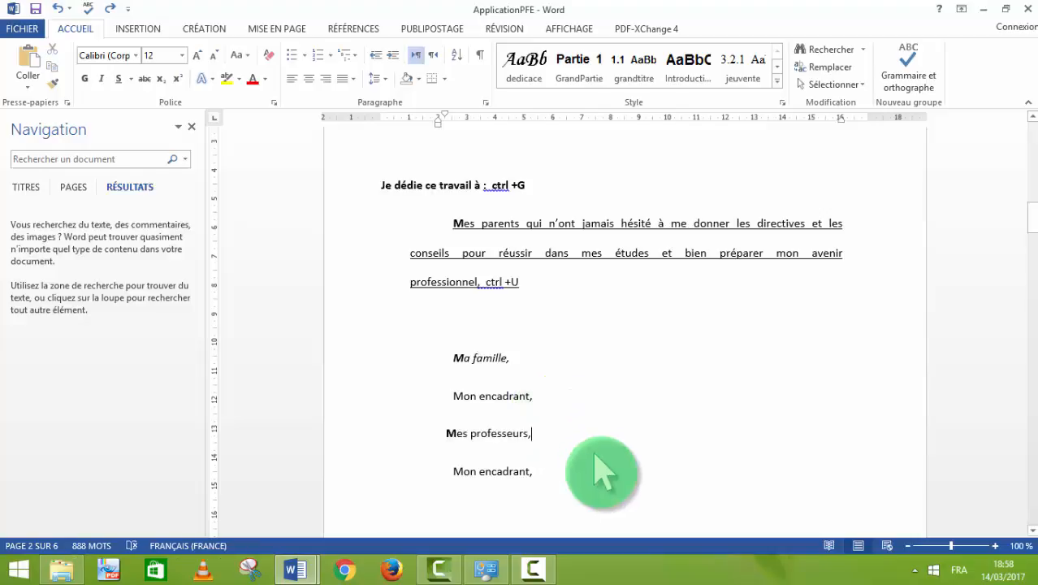
# Select the entire content of the document.
pyautogui.hotkey('ctrl', 'a')
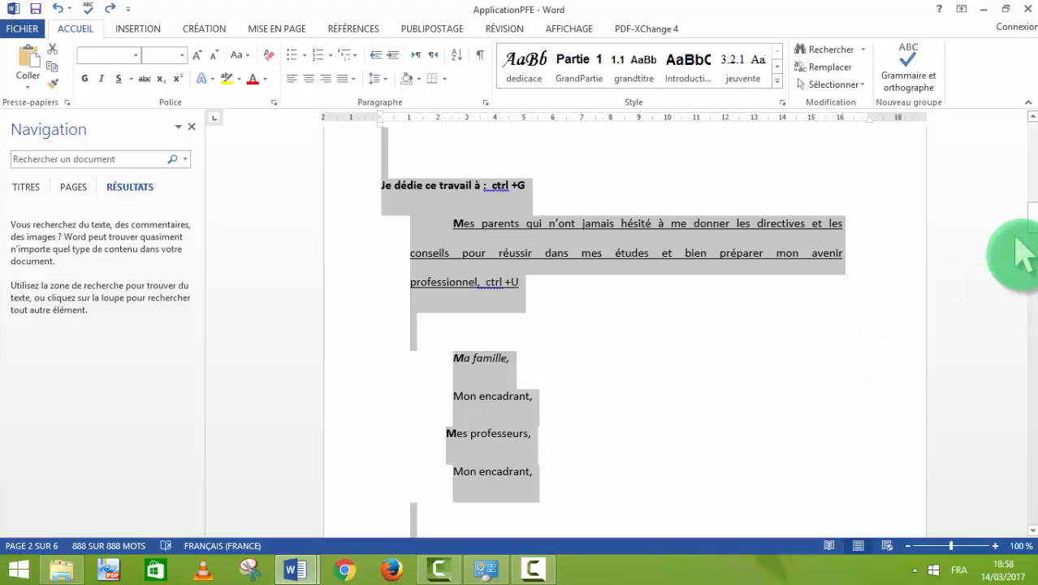
pyautogui.moveTo(1031, 236)
pyautogui.mouseDown()
pyautogui.moveTo(1031, 159)
pyautogui.moveTo(1032, 503)
pyautogui.moveTo(1031, 155)
pyautogui.moveTo(1031, 226)
pyautogui.mouseUp()
# Enter "Module informatique" in the empty paragraph below the last "Mon encadrant," and repeat the entry seven times.
pyautogui.click(728, 300)
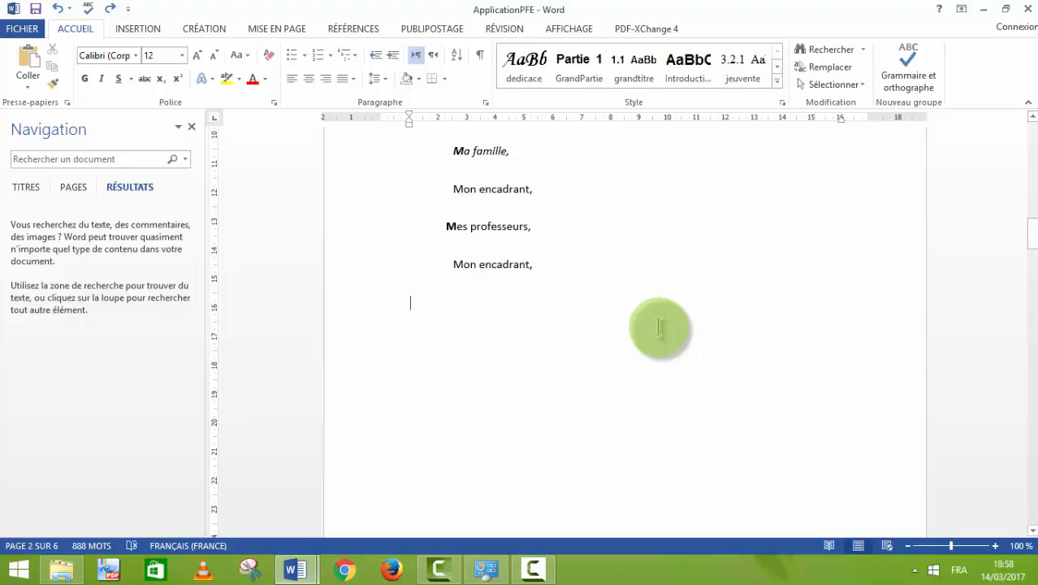
pyautogui.write('module')
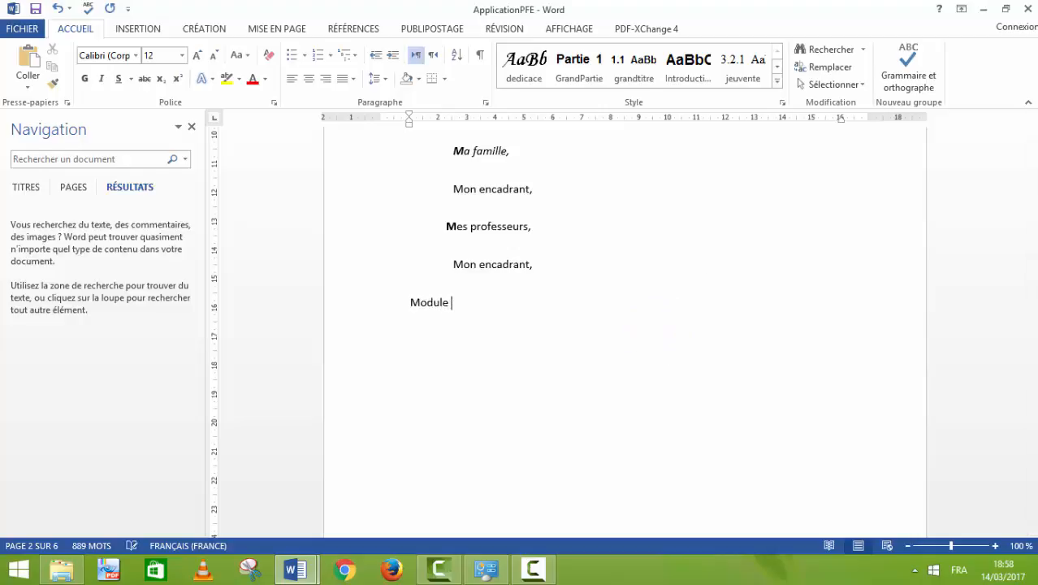
pyautogui.write(' informatique')
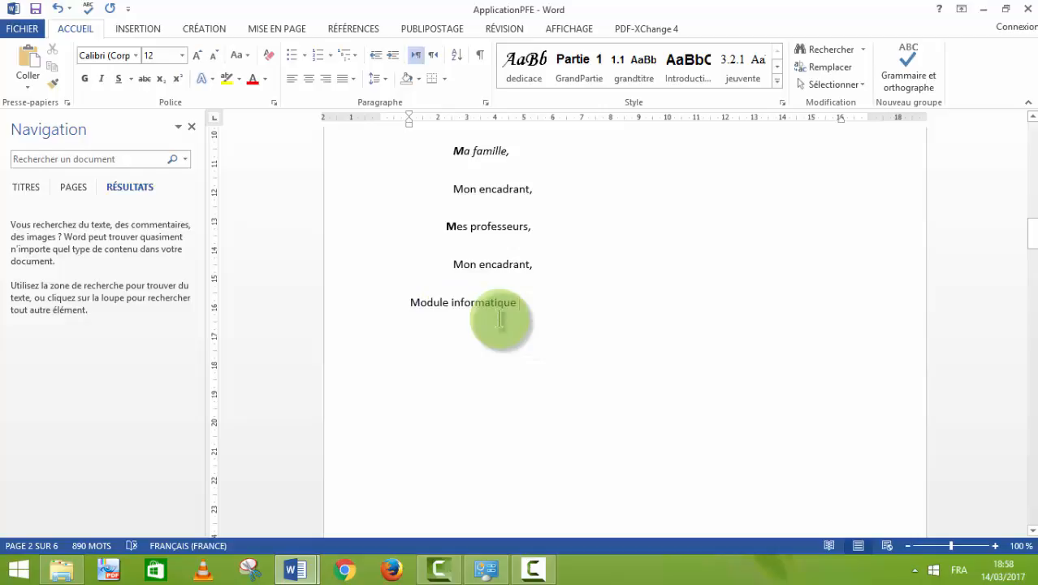
pyautogui.write('Module informatique')
pyautogui.write('Module informatique')
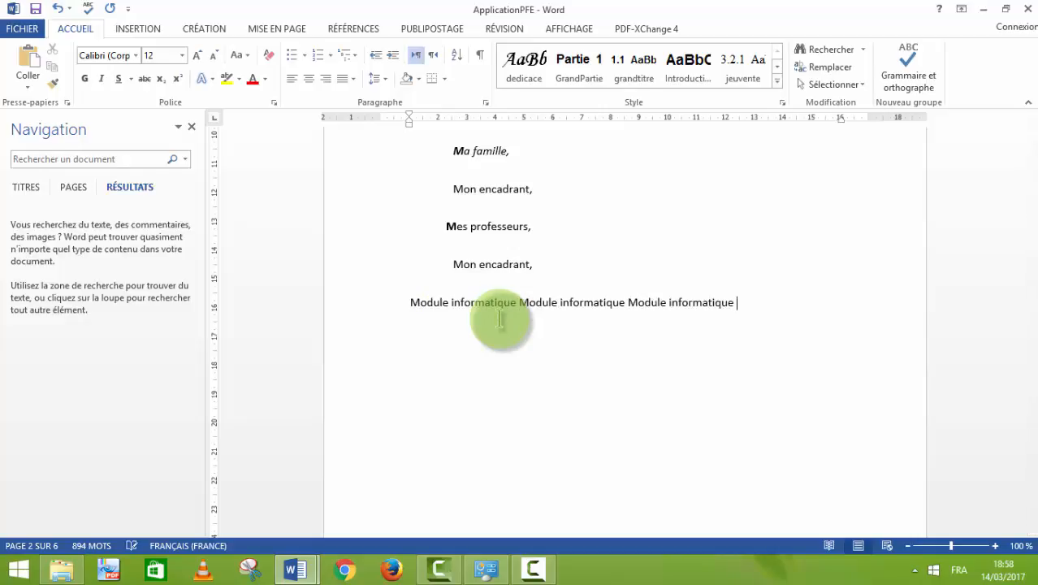
pyautogui.write('Module informatique')
pyautogui.write('Module informatique')
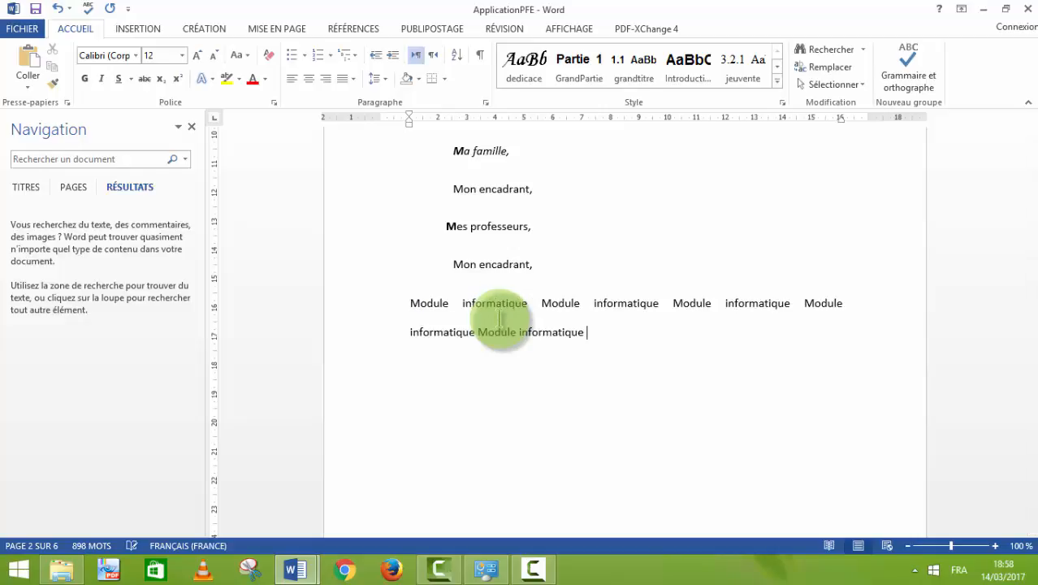
pyautogui.write('Module informatique')
pyautogui.write('Module informatique')
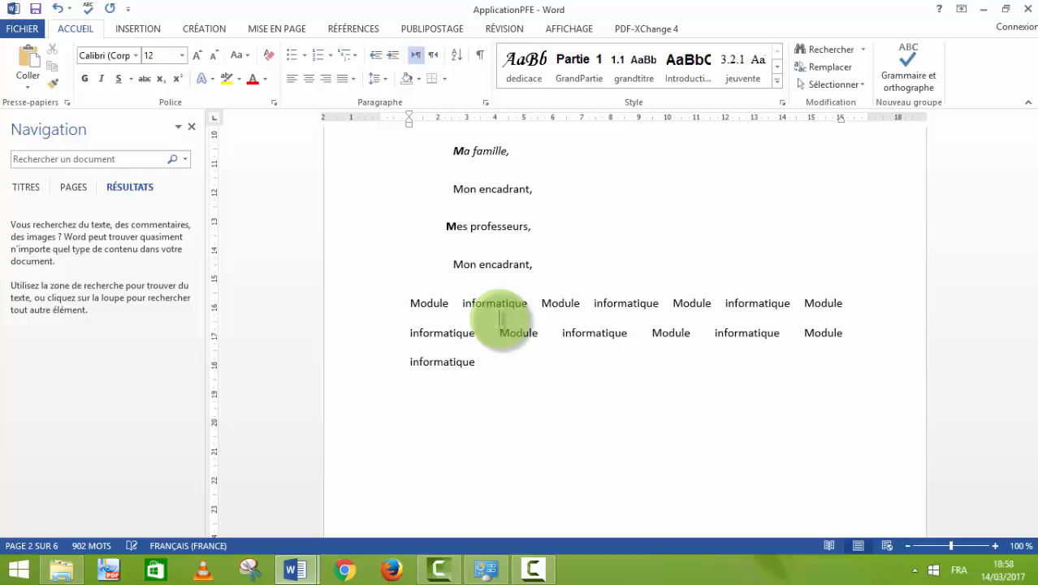
pyautogui.write('Module informatique')
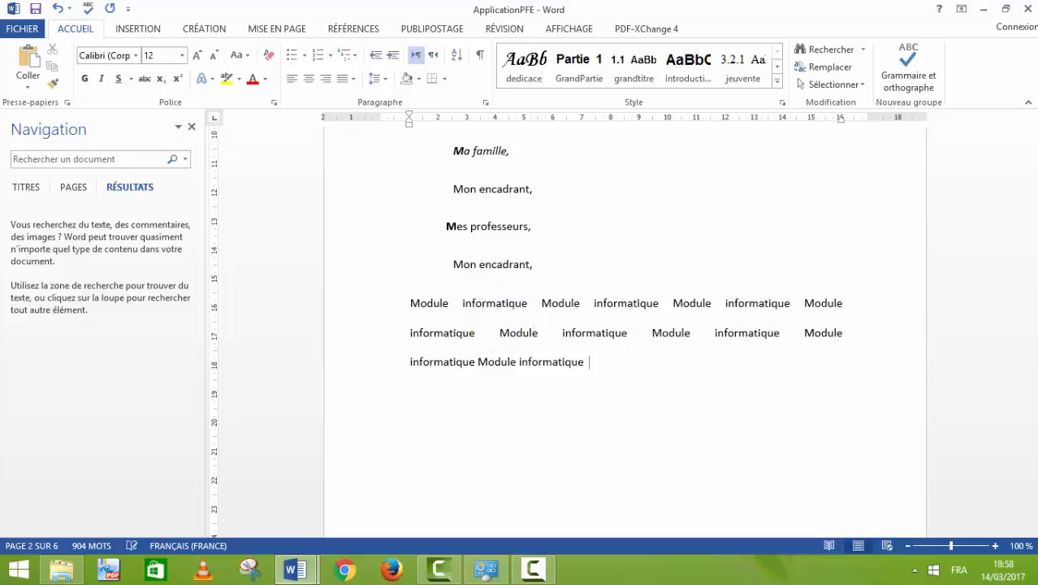
# Enter the shortcut label "ctrl +Y" after the last "Module informatique" and repeat the entry eleven times.
pyautogui.write('ctrl +Y')
pyautogui.hotkey('ctrl', 'y')
pyautogui.hotkey('ctrl', 'y')
pyautogui.hotkey('ctrl', 'y')
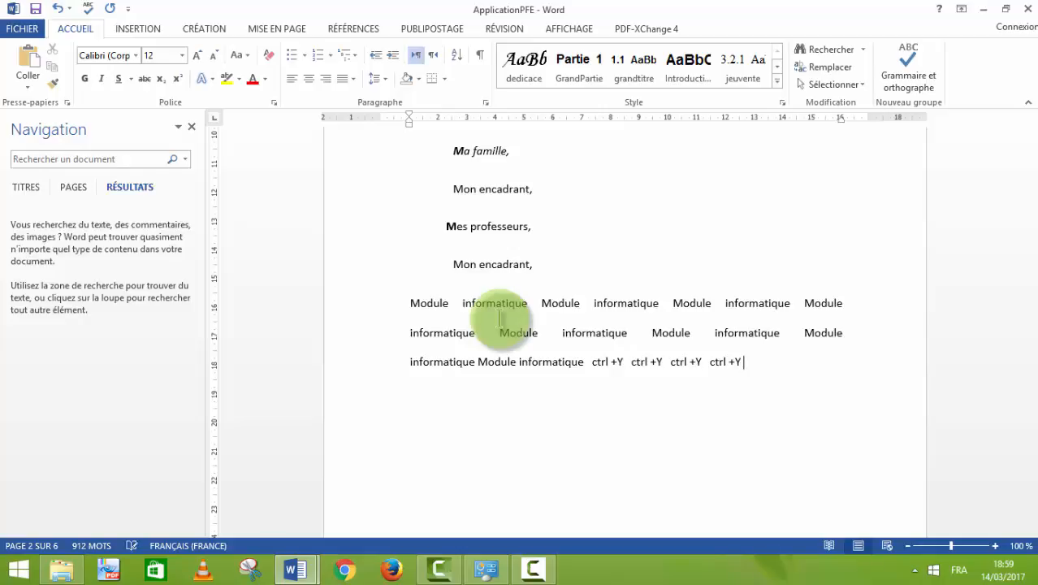
pyautogui.hotkey('ctrl', 'y')
pyautogui.hotkey('ctrl', 'y')
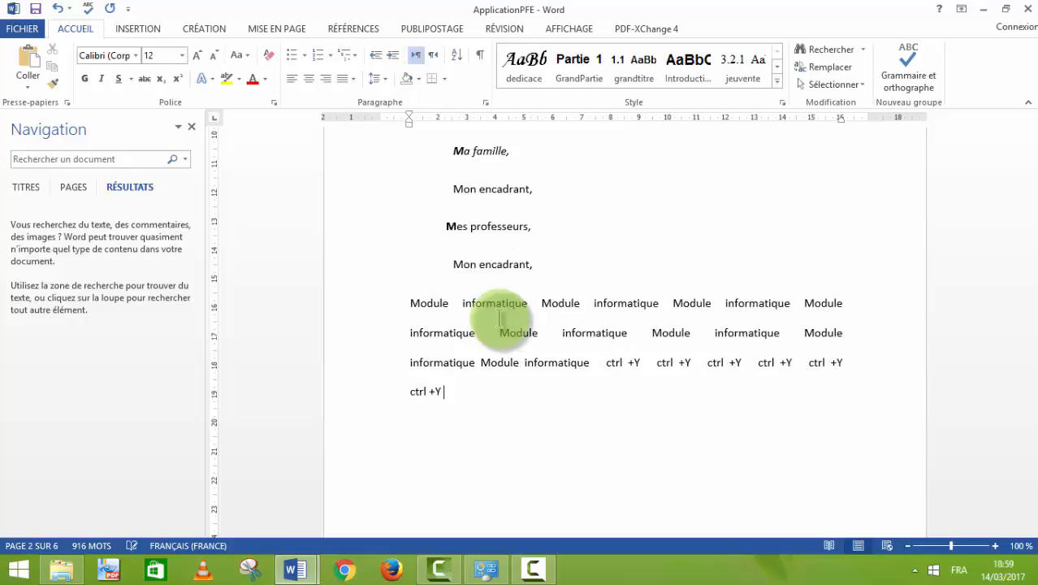
pyautogui.hotkey('ctrl', 'y')
pyautogui.hotkey('ctrl', 'y')
pyautogui.hotkey('ctrl', 'y')
pyautogui.hotkey('ctrl', 'y')
pyautogui.hotkey('ctrl', 'y')
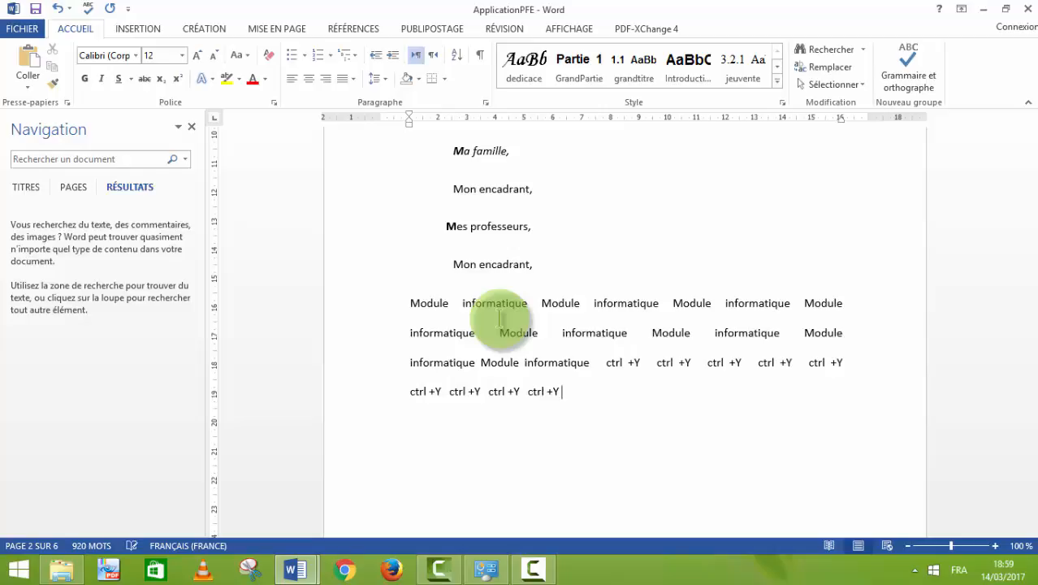
pyautogui.hotkey('ctrl', 'y')
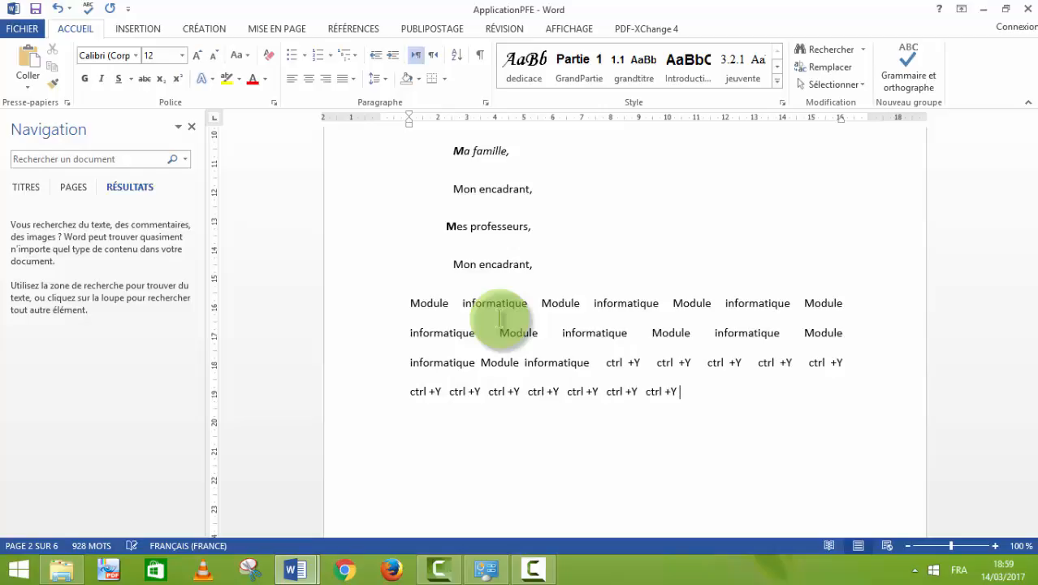
# Add a new paragraph below the repeated labels reading "F4 et ctrl y permet de reproduire l'action".
pyautogui.press('Return')
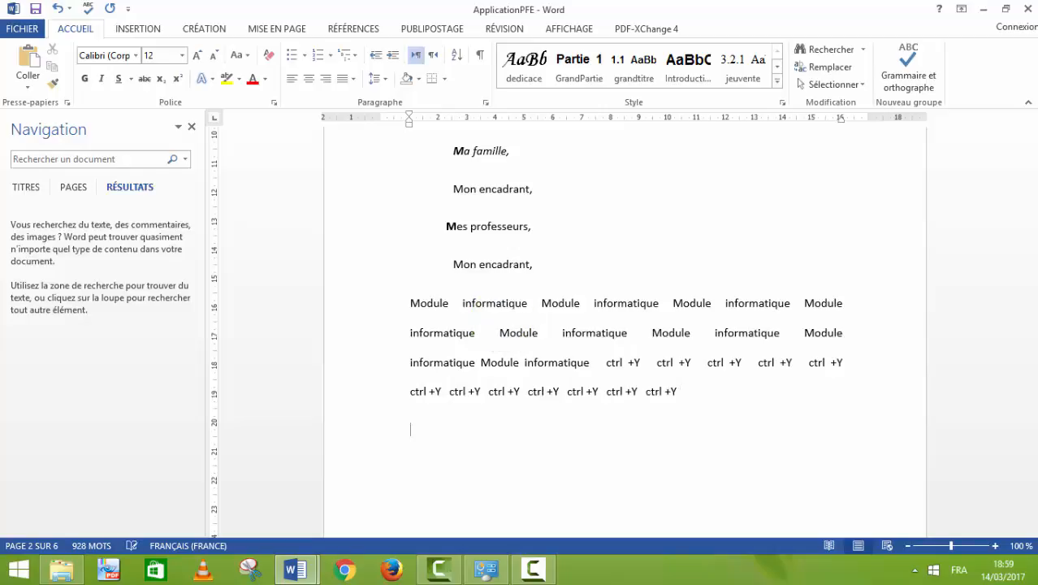
pyautogui.write('f')
pyautogui.press('BackSpace')
pyautogui.write('F4 et ')
pyautogui.write('ct')
pyautogui.press('BackSpace')
pyautogui.write('trl y per')
pyautogui.write('met de rep')
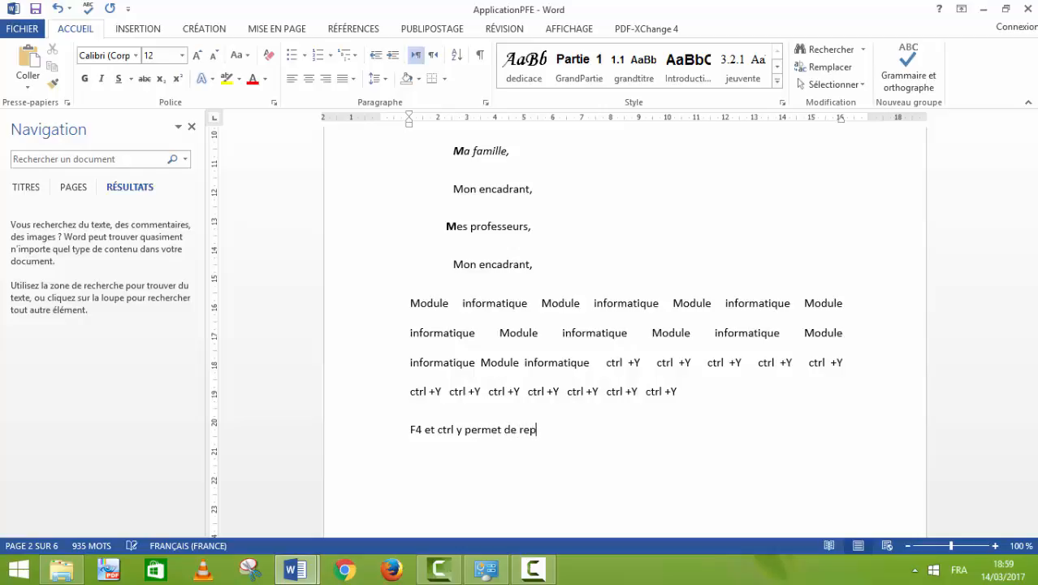
pyautogui.write("duire l'actu")
pyautogui.press('BackSpace')
pyautogui.write('ion')
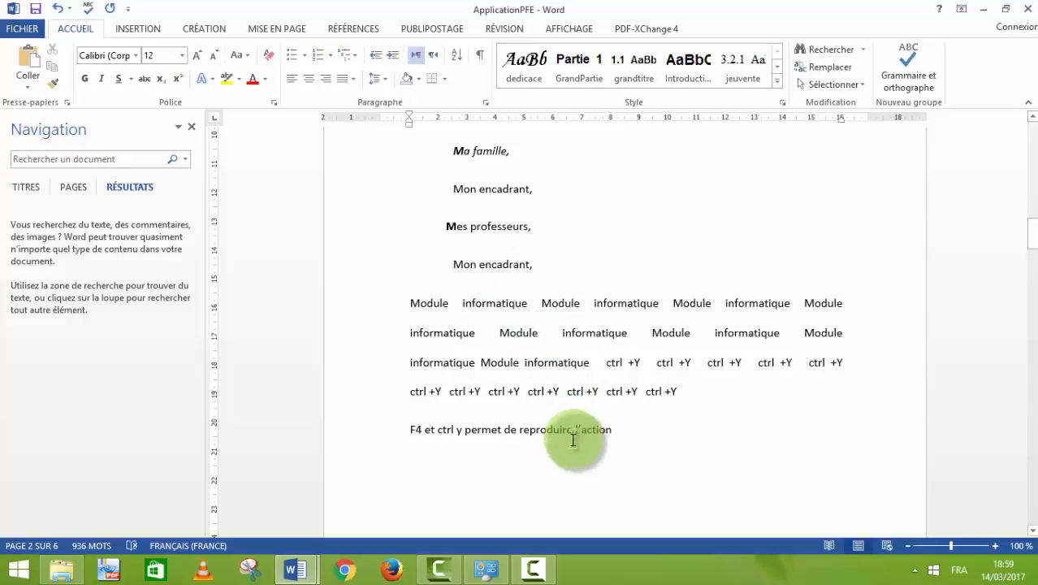
# Insert "(rétablir)" after "reproduire" in the F4 sentence and add an empty paragraph below it.
pyautogui.write('(rétab')
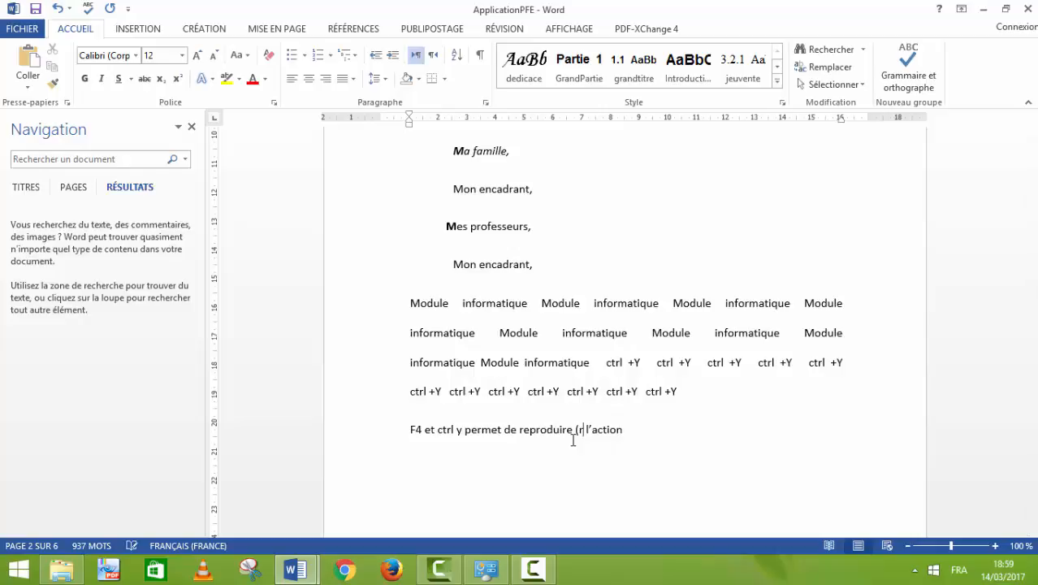
pyautogui.write('lir)')
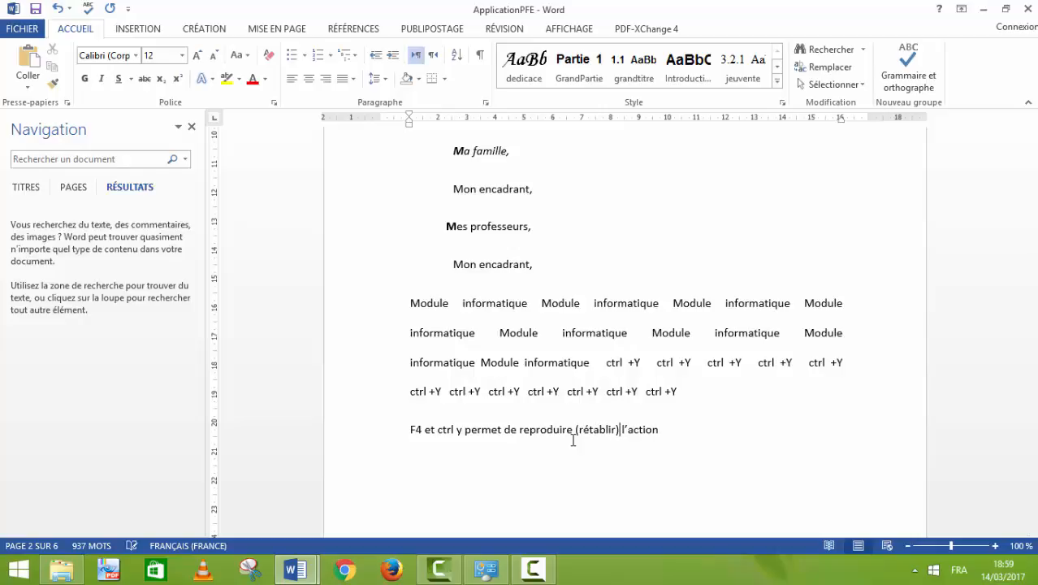
pyautogui.click(687, 438)
pyautogui.press('Return')
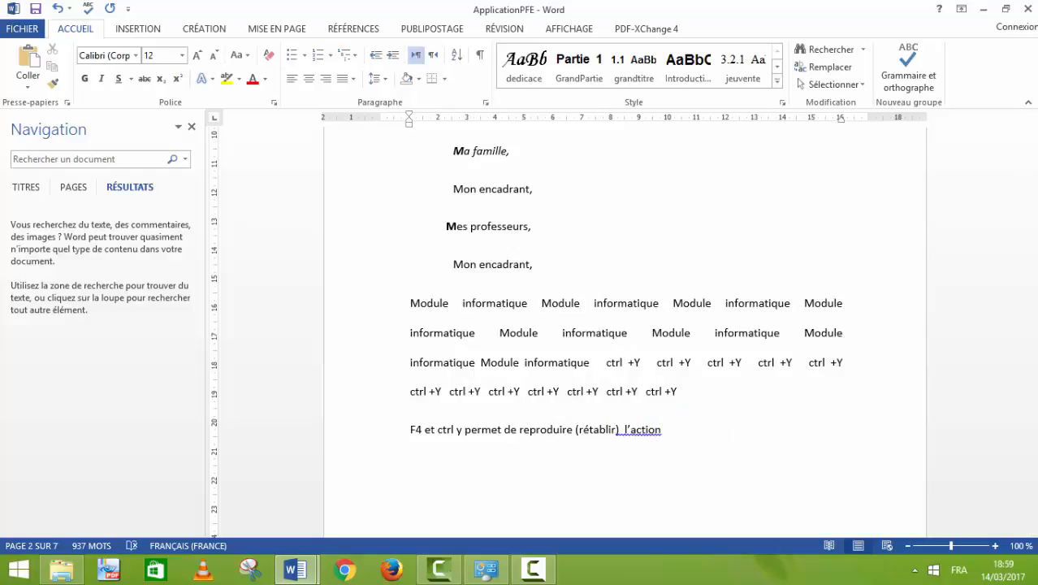
# Open the Find and Replace dialog and examine its search and replacement text fields.
pyautogui.press('F5')
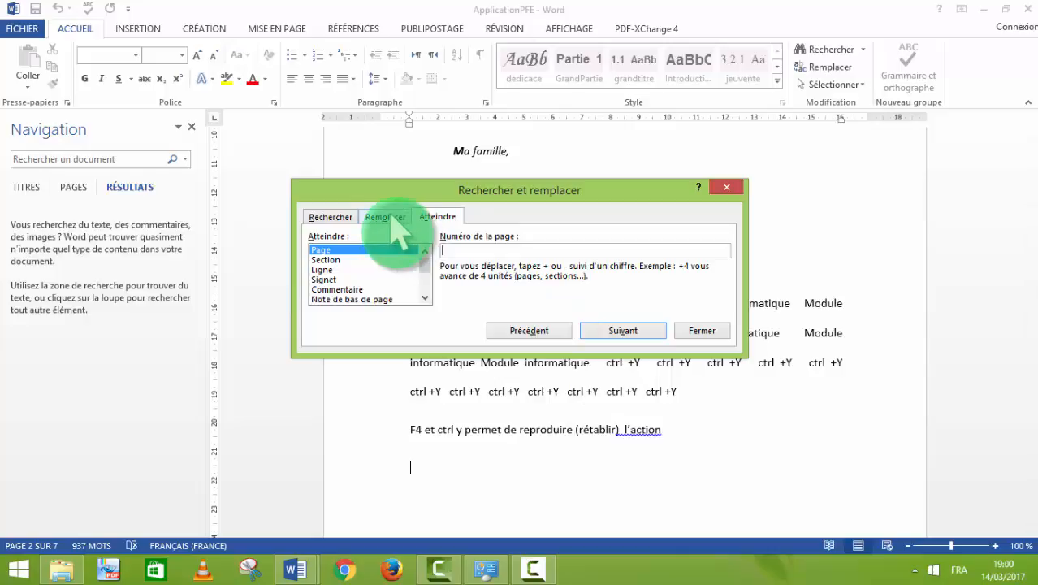
pyautogui.click(336, 219)
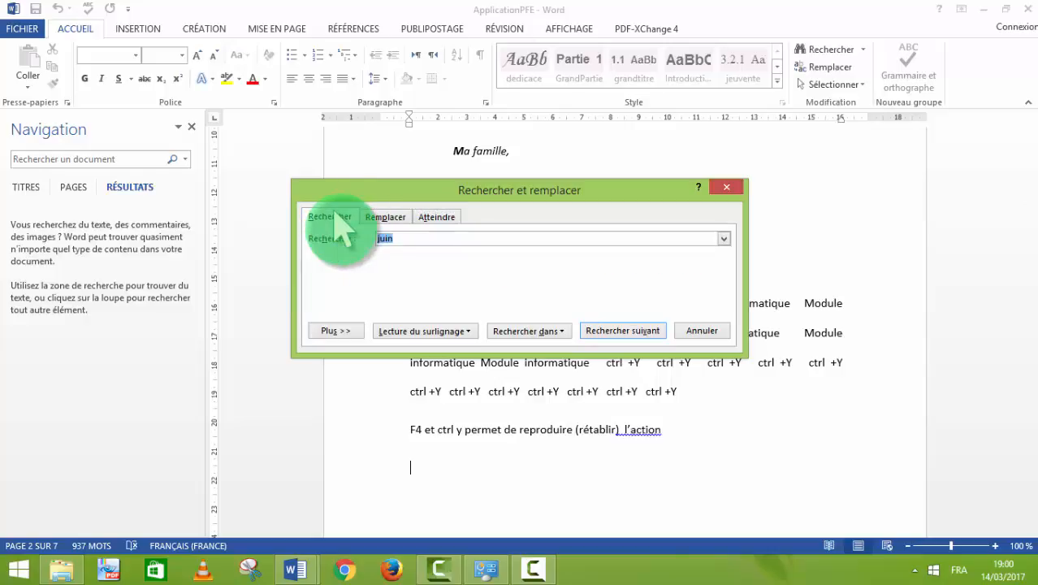
pyautogui.click(385, 219)
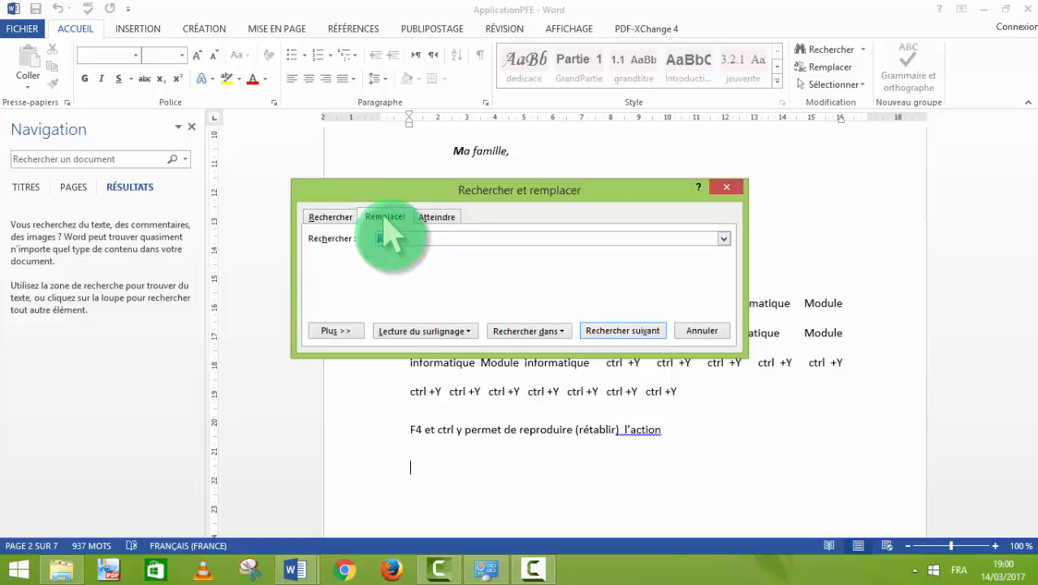
pyautogui.click(398, 238)
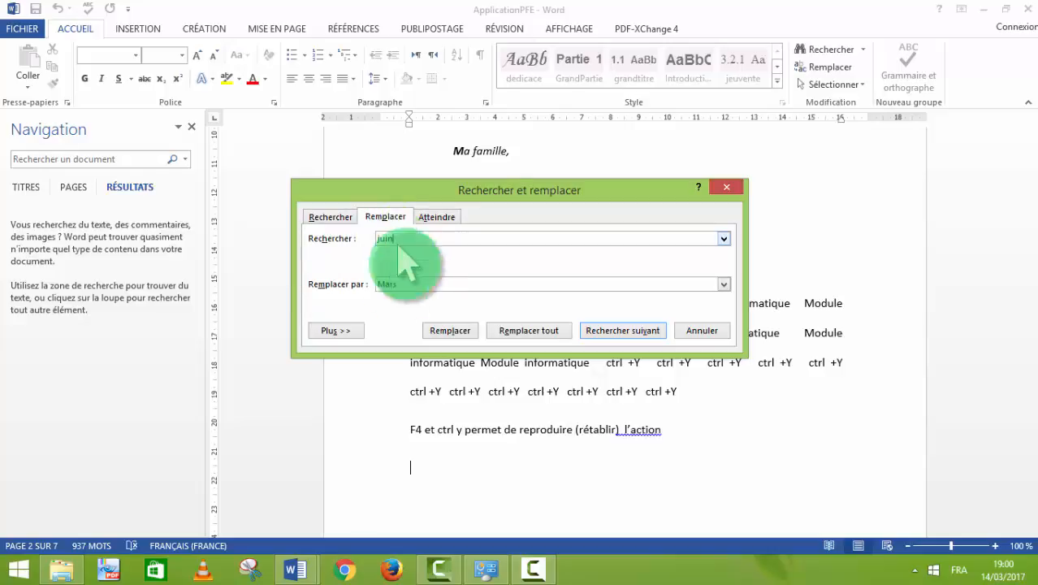
pyautogui.click(404, 285)
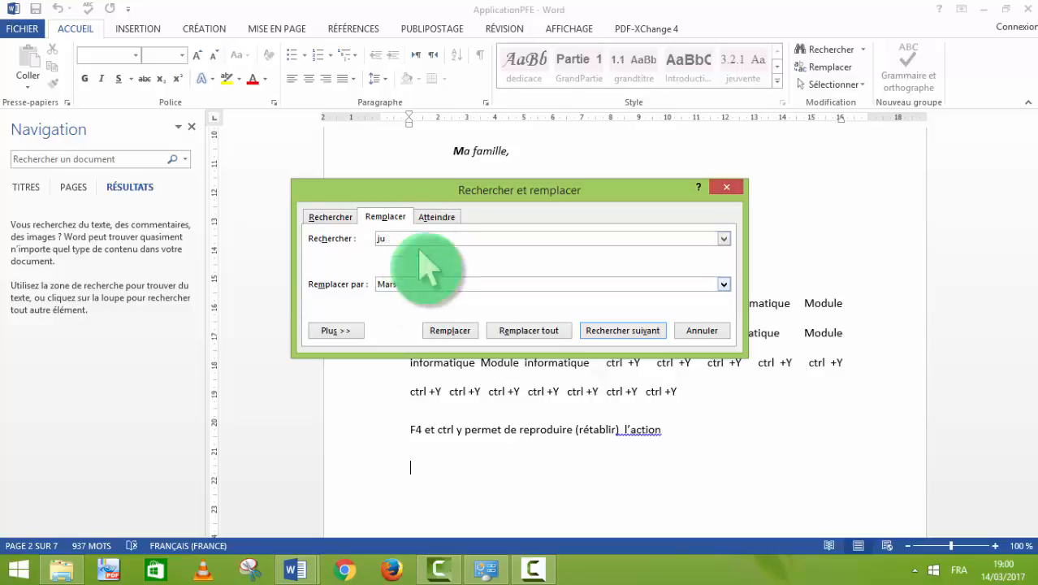
# Use Go To to move three pages forward from the current page with the relative value +3.
pyautogui.click(439, 219)
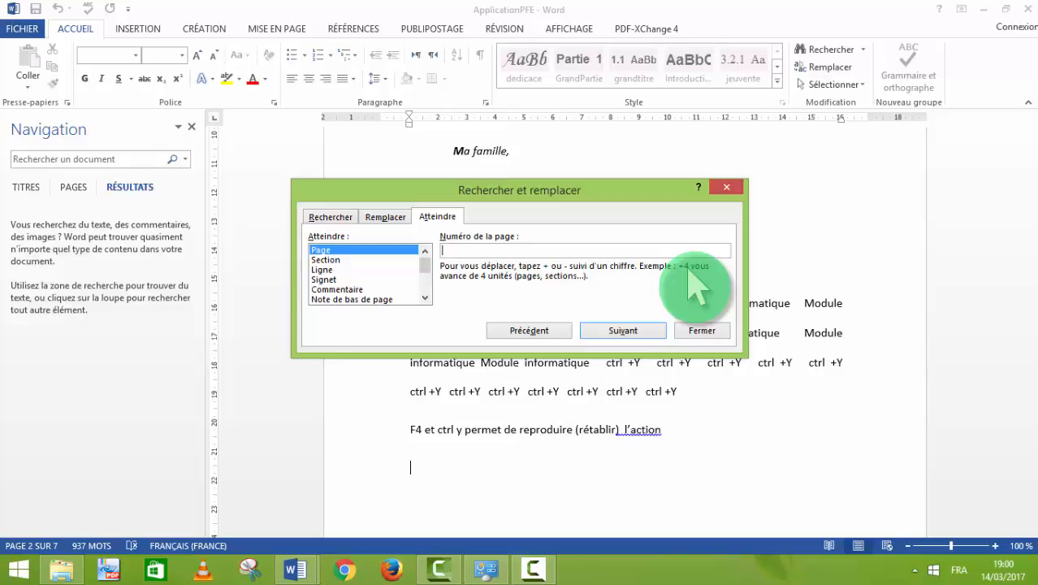
pyautogui.click(587, 250)
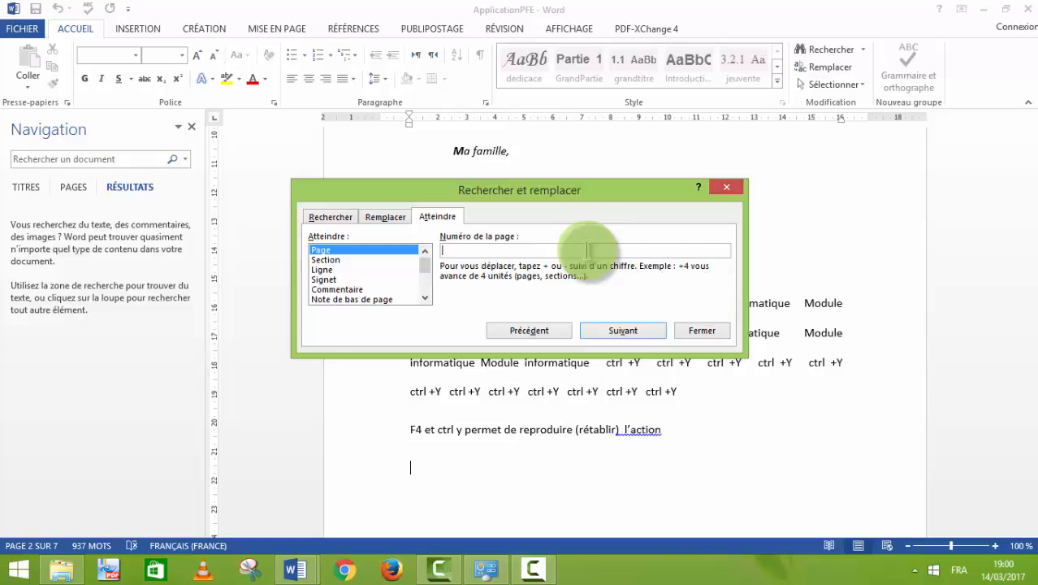
pyautogui.write('+')
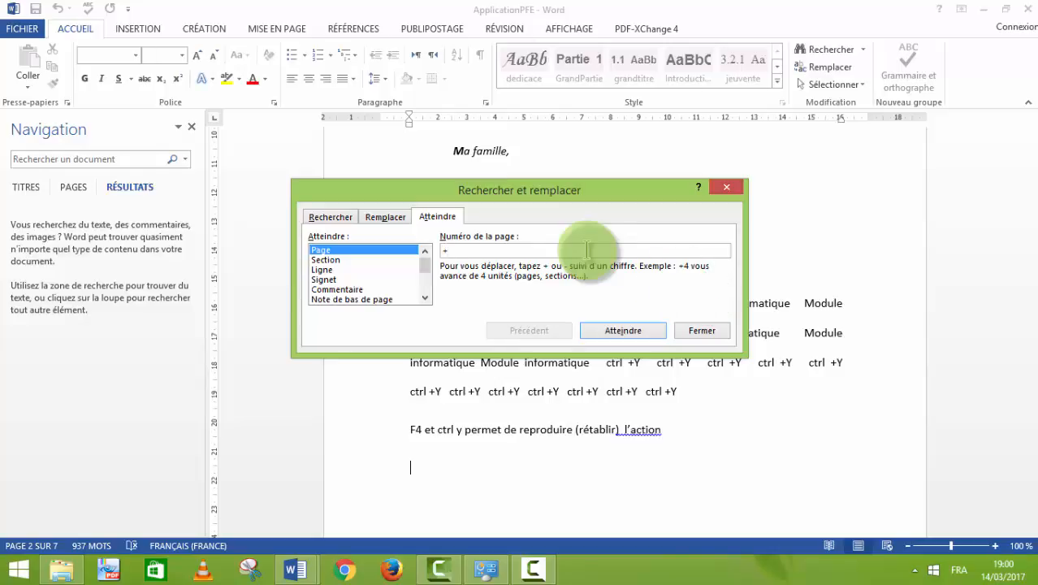
pyautogui.write('3')
pyautogui.press('Return')
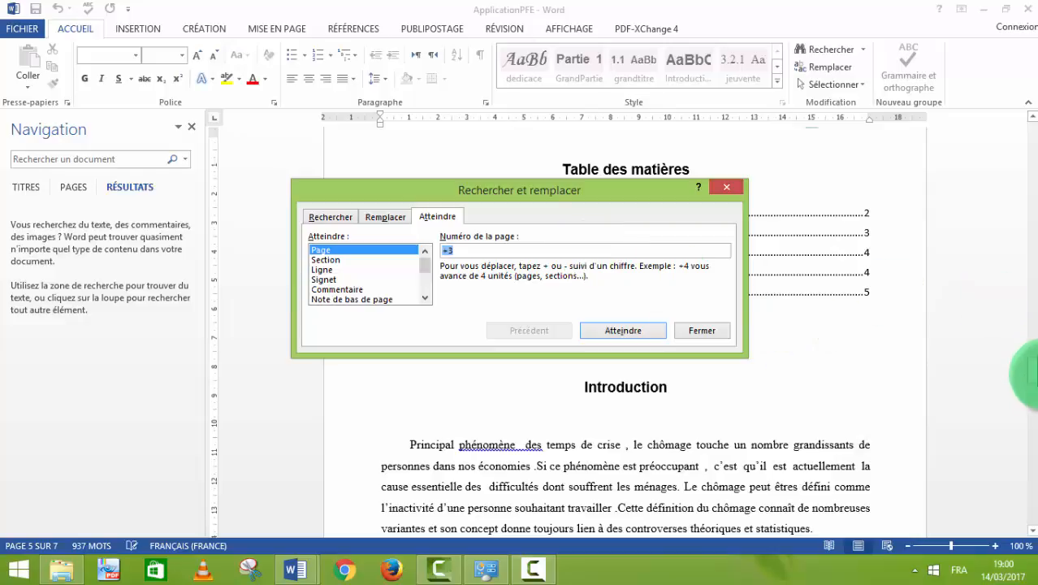
# Return to page 1 and select the page number in its footer, keeping the Go To dialog open.
pyautogui.moveTo(1030, 375); pyautogui.dragTo(1020, 174)
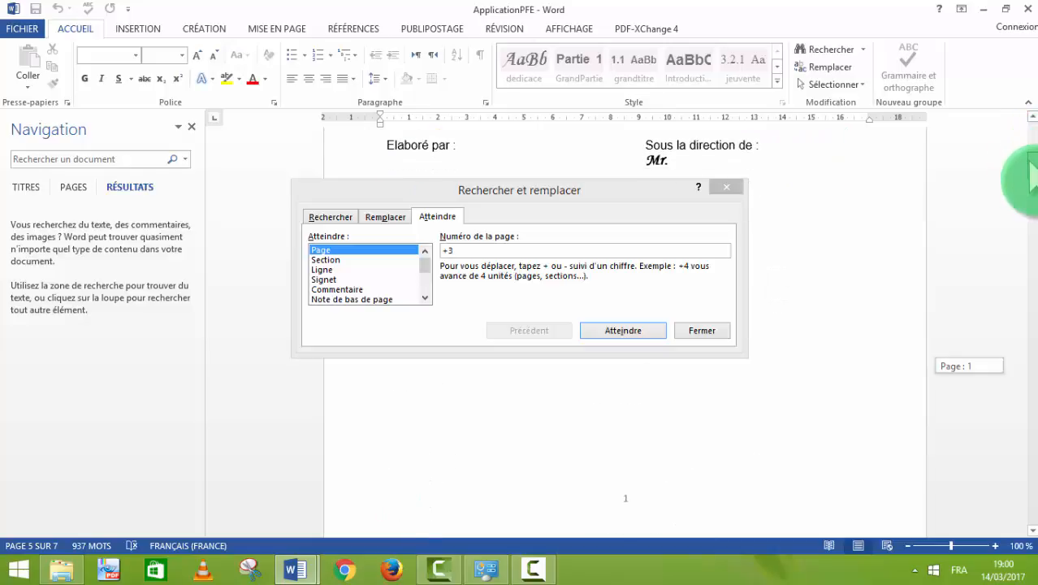
pyautogui.click(767, 351)
pyautogui.doubleClick(624, 492)
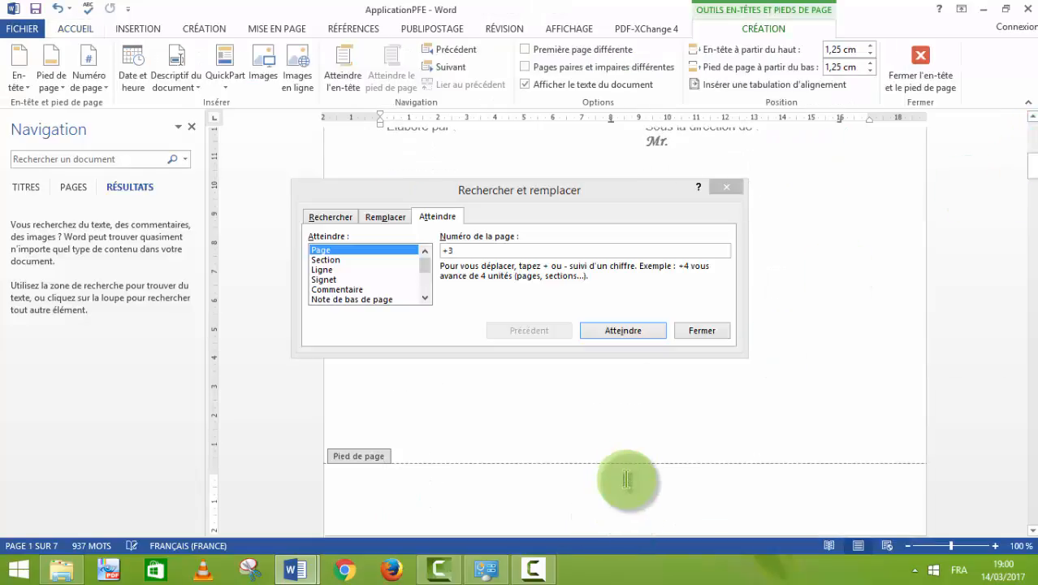
pyautogui.doubleClick(627, 480)
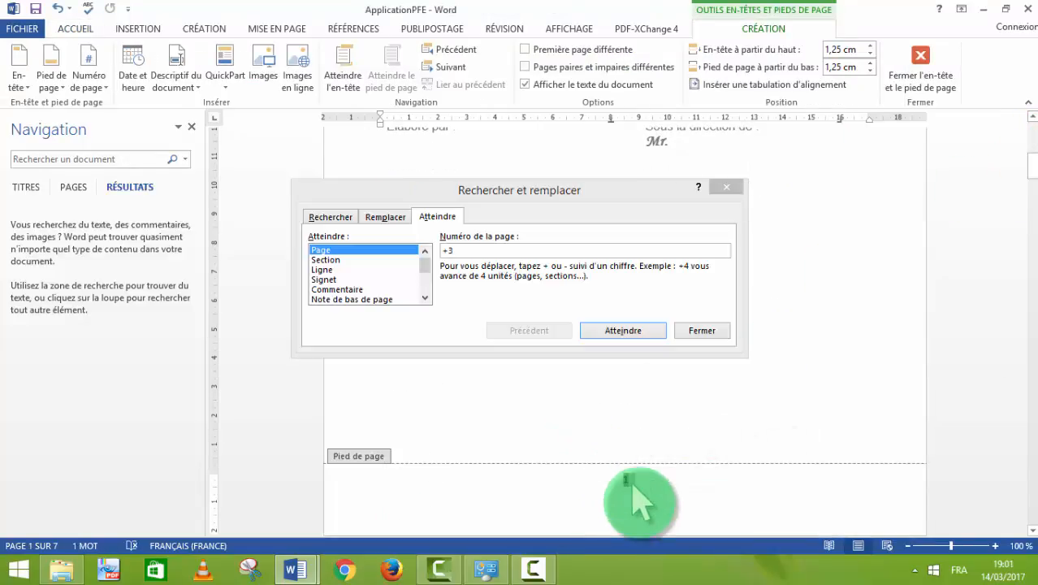
# Go to page 4 by its absolute number and check the page number in its footer.
pyautogui.click(485, 250)
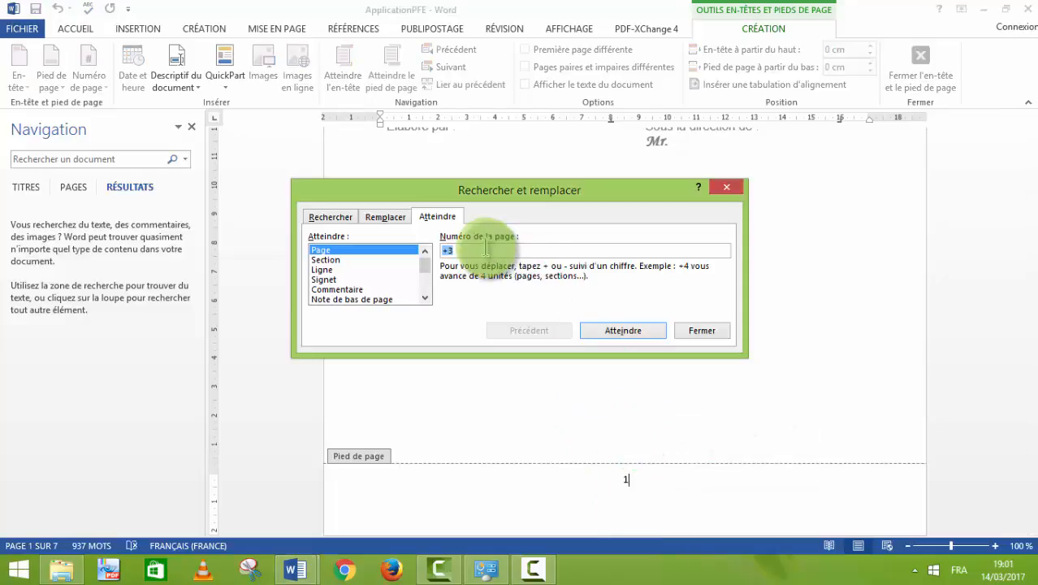
pyautogui.press('BackSpace')
pyautogui.press('BackSpace')
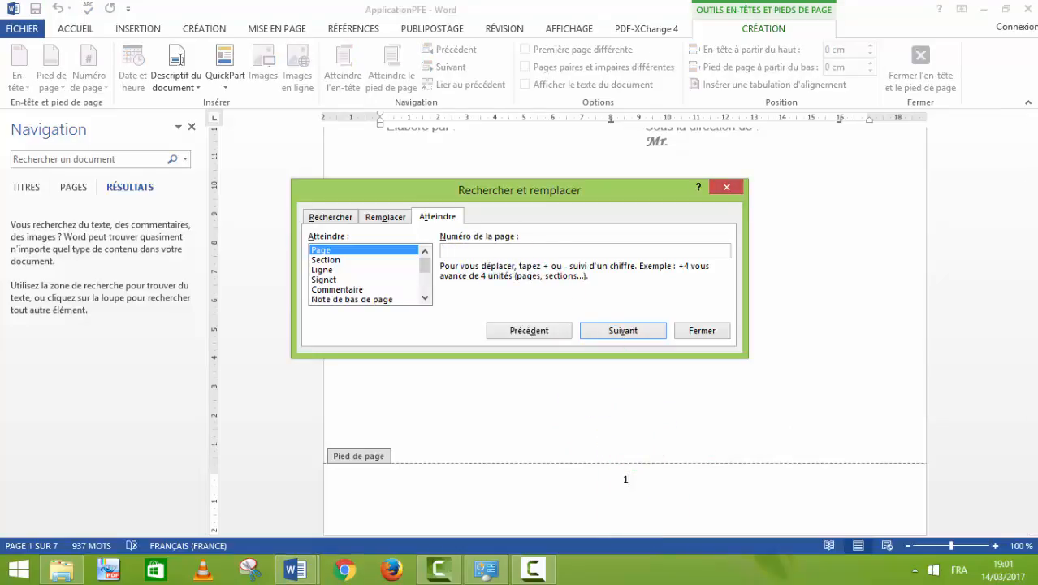
pyautogui.click(485, 249)
pyautogui.write('4')
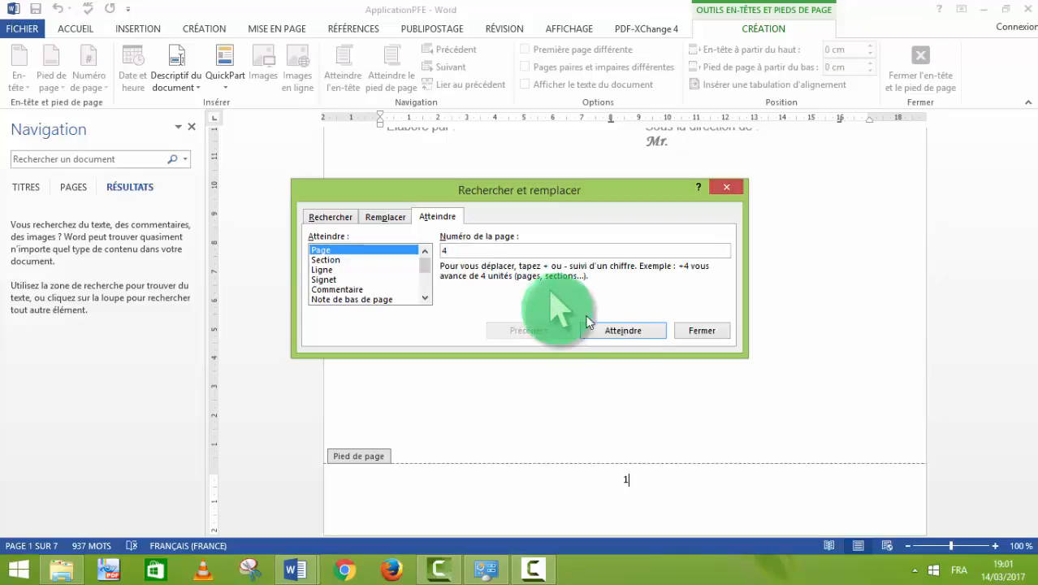
pyautogui.click(617, 331)
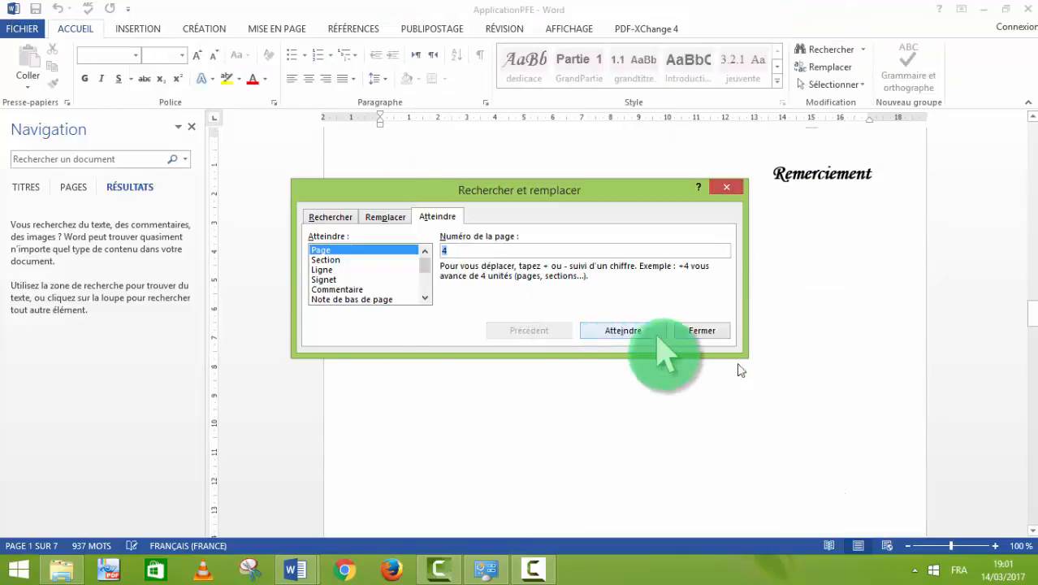
pyautogui.moveTo(1033, 315); pyautogui.dragTo(1033, 348)
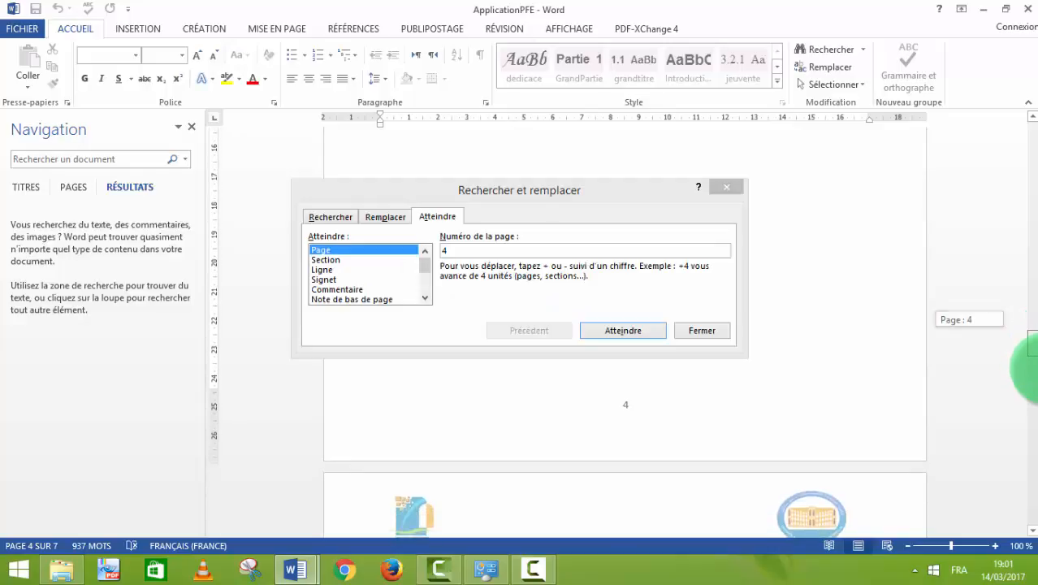
# Go to page 6 and check the page number in its footer.
pyautogui.click(458, 252)
pyautogui.press('BackSpace')
pyautogui.write('6')
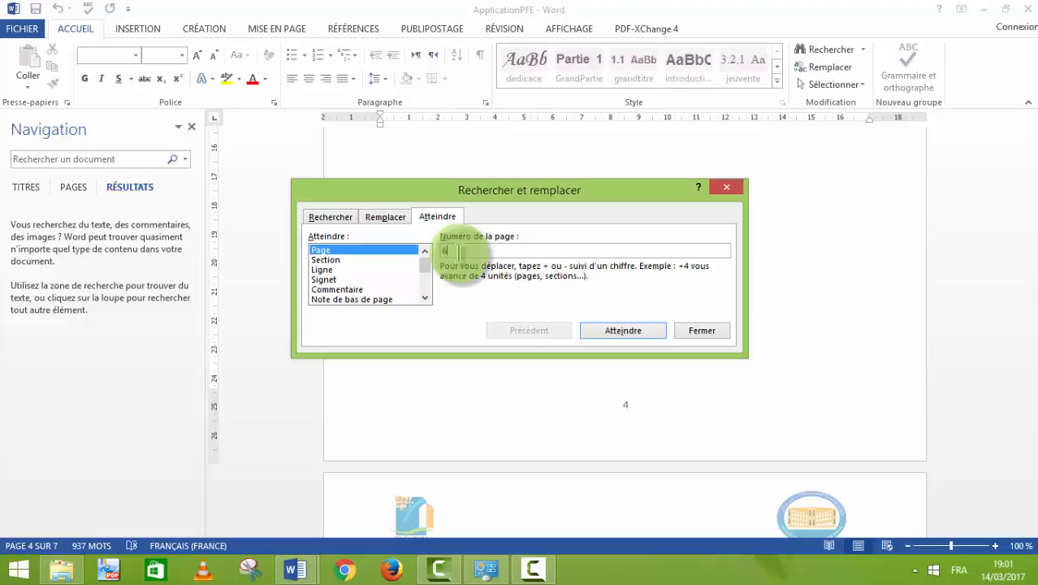
pyautogui.press('Return')
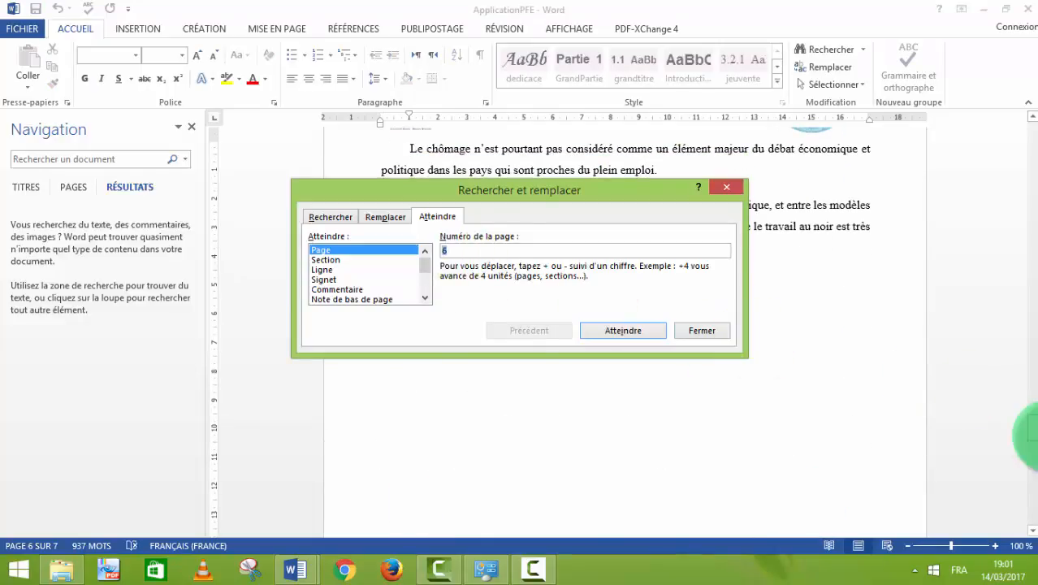
pyautogui.moveTo(1031, 432); pyautogui.dragTo(1031, 473)
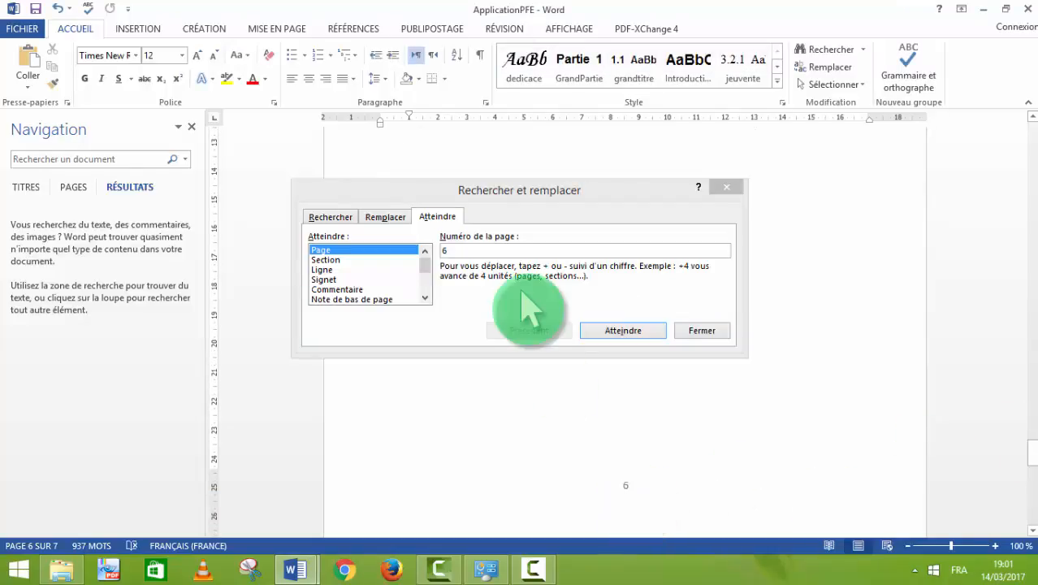
# Go to page 1 and check the page number at the foot of the cover page.
pyautogui.click(469, 252)
pyautogui.press('BackSpace')
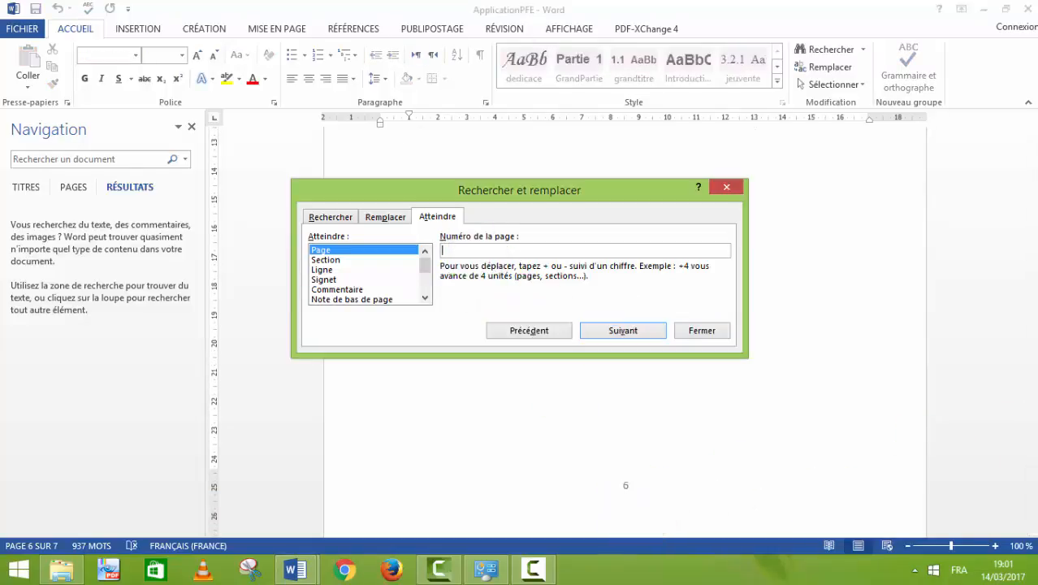
pyautogui.write('1')
pyautogui.click(622, 330)
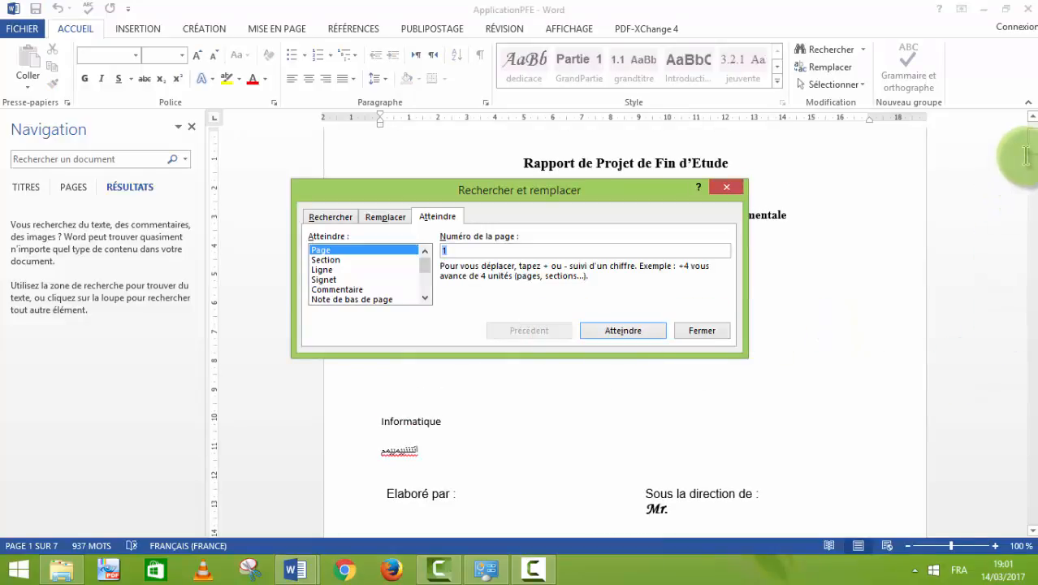
pyautogui.moveTo(1032, 142); pyautogui.dragTo(1028, 195)
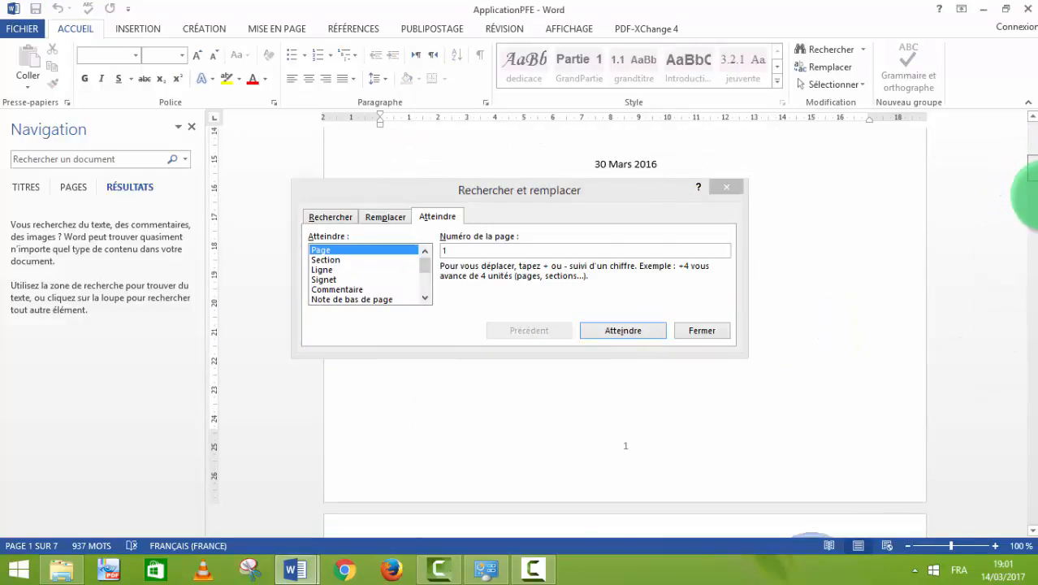
# Go two pages forward from page 1 with the relative value +2 and check the footer page number.
pyautogui.click(459, 252)
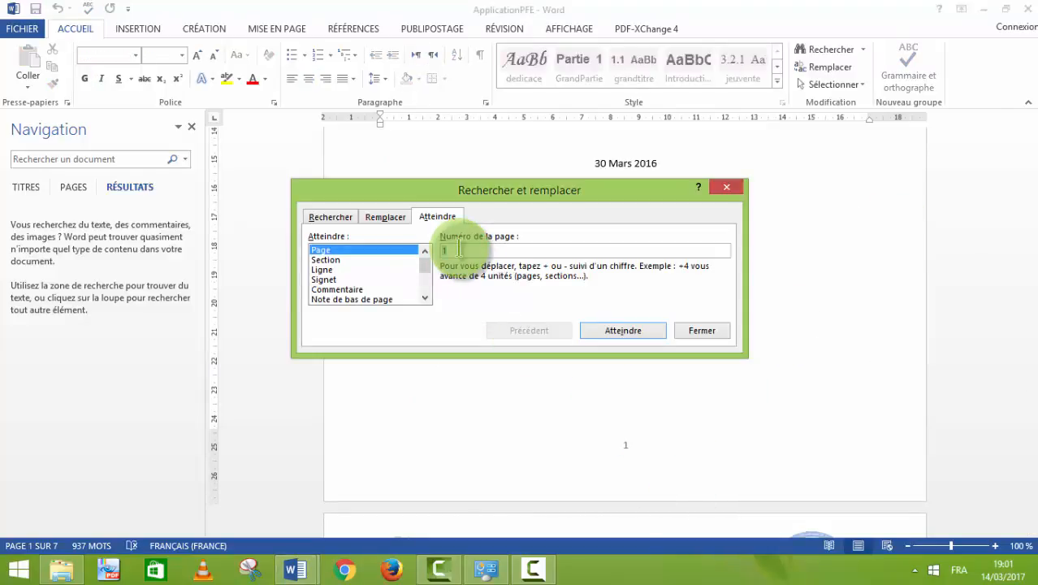
pyautogui.press('BackSpace')
pyautogui.click(458, 251)
pyautogui.write('+2')
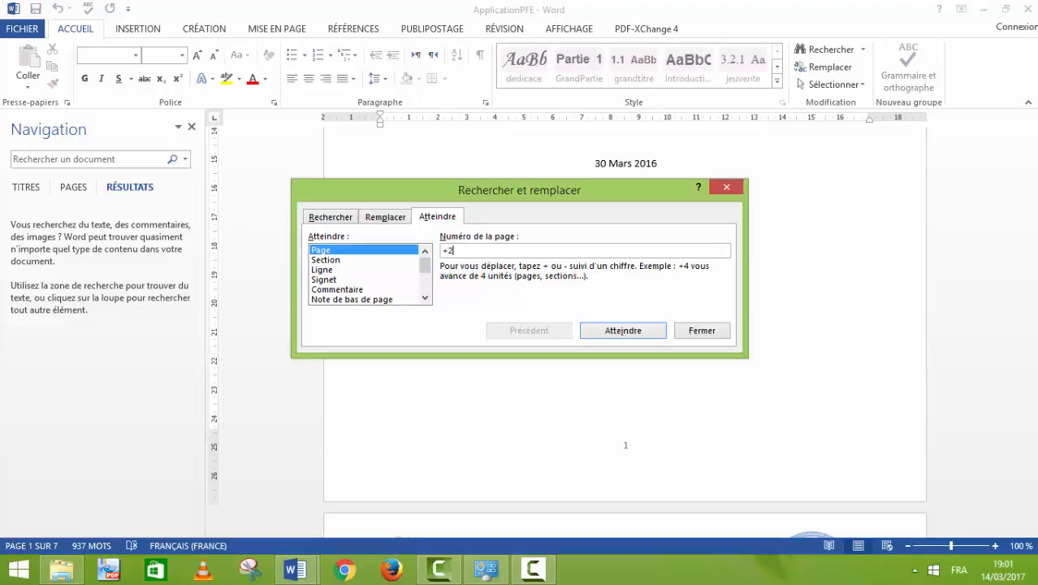
pyautogui.click(459, 250)
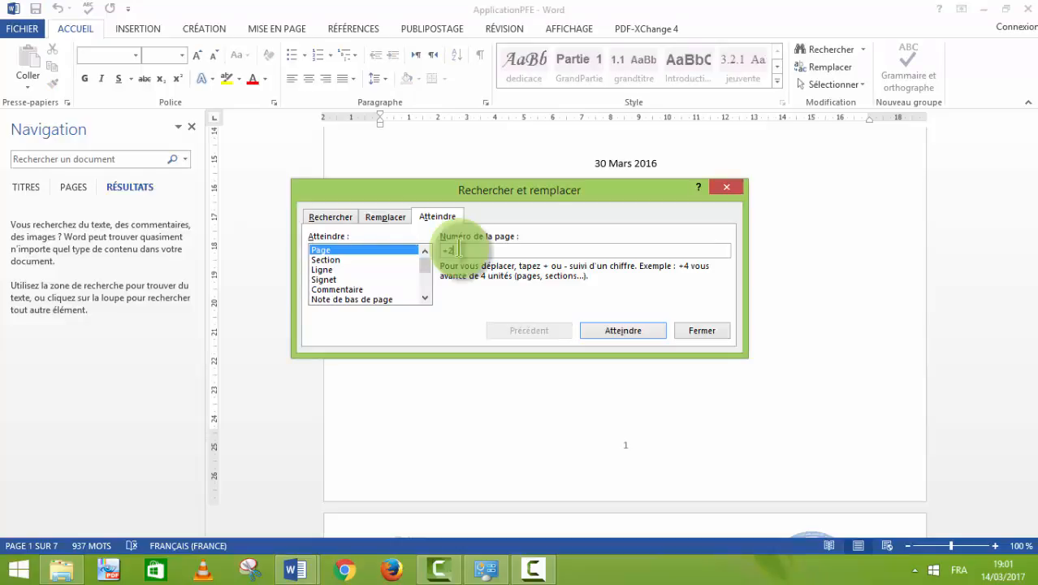
pyautogui.press('Return')
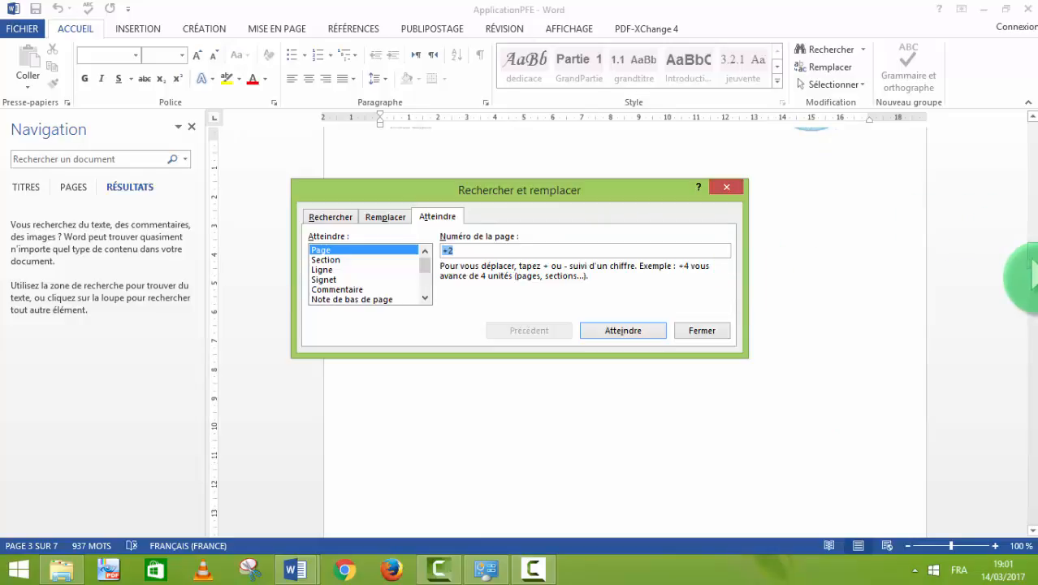
pyautogui.moveTo(1031, 276)
pyautogui.mouseDown()
pyautogui.moveTo(1032, 307)
pyautogui.moveTo(1033, 288)
pyautogui.mouseUp()
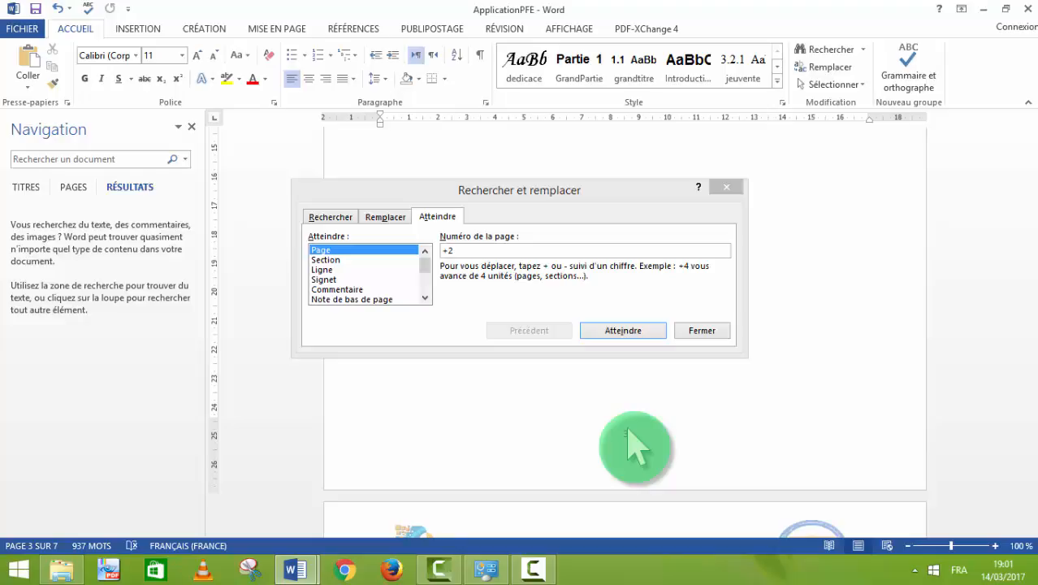
# Go one page back with the relative value -1, check the footer page number and close the Find and Replace dialog.
pyautogui.click(452, 251)
pyautogui.press('BackSpace')
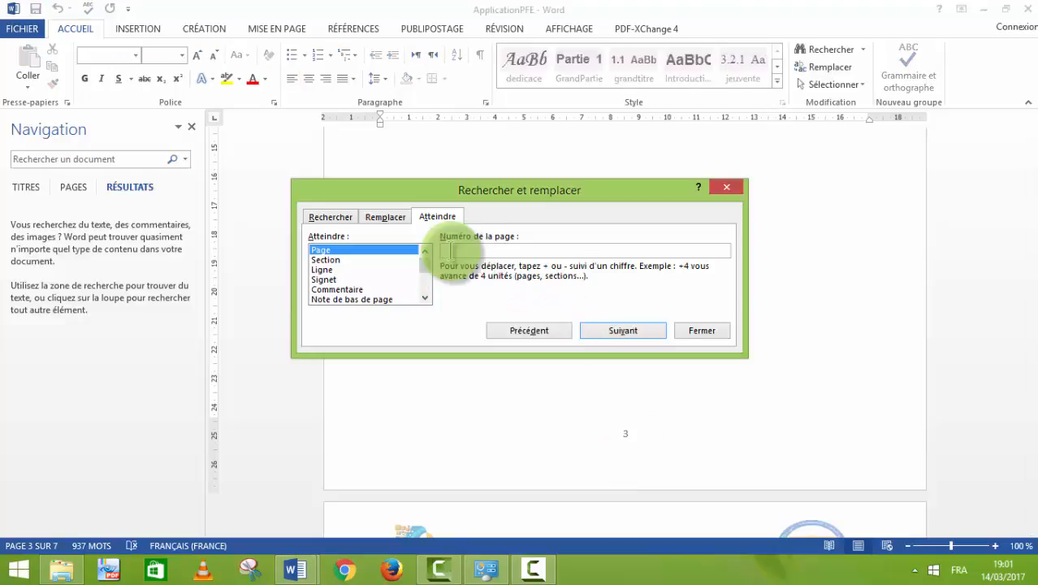
pyautogui.write('-1')
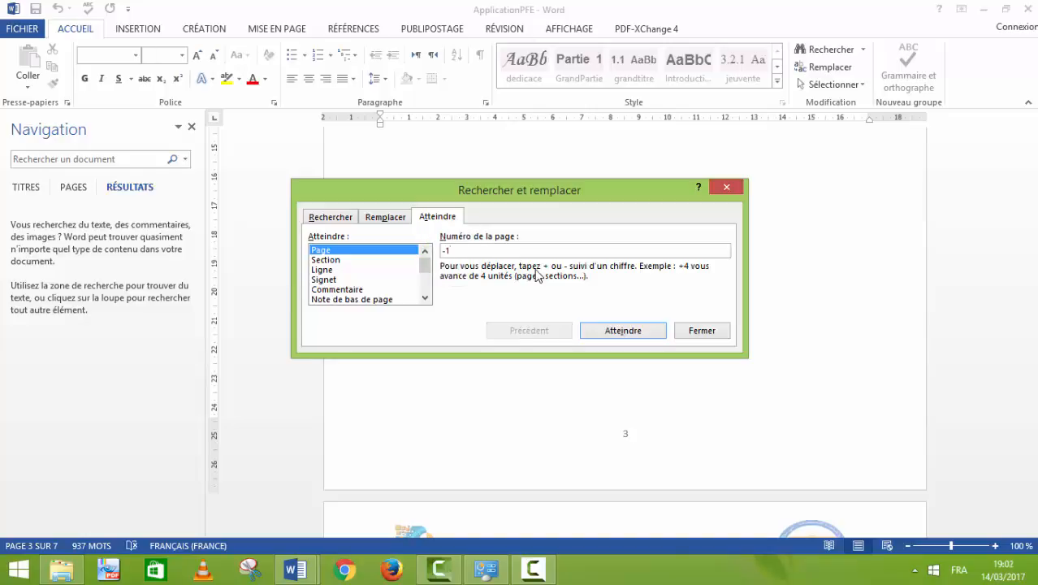
pyautogui.click(623, 333)
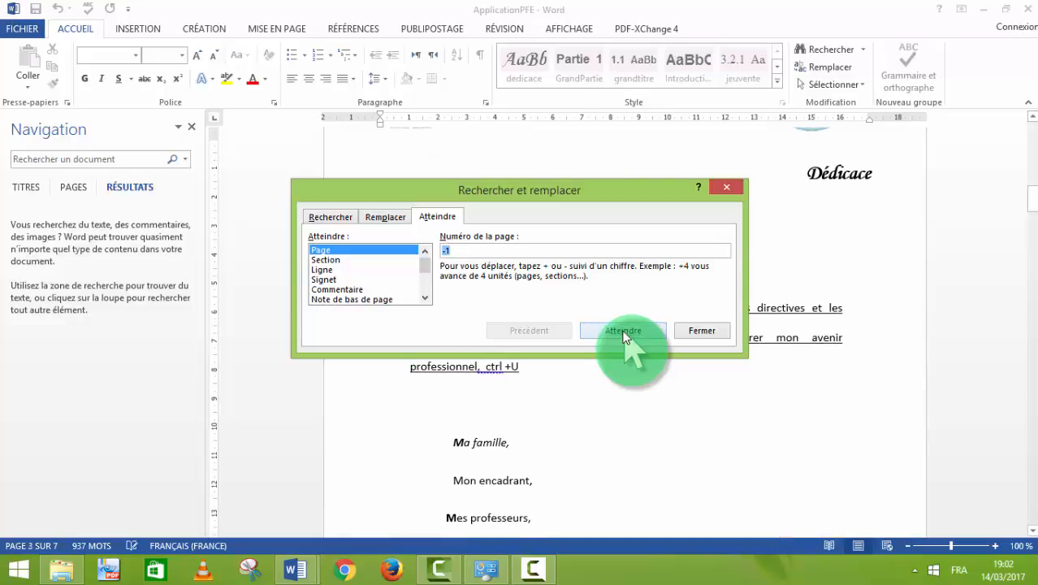
pyautogui.moveTo(1031, 232); pyautogui.dragTo(1031, 243)
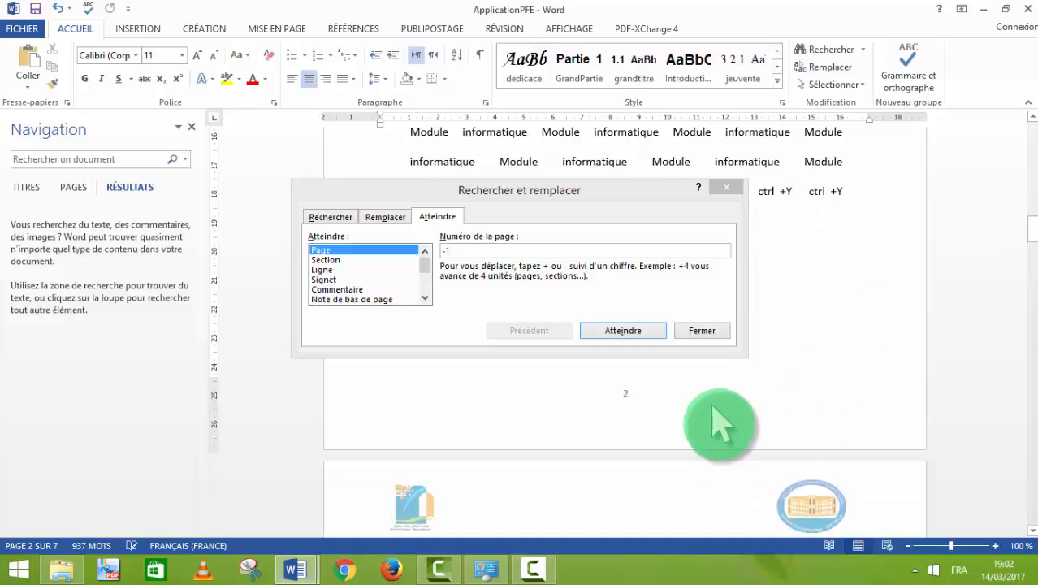
pyautogui.click(700, 331)
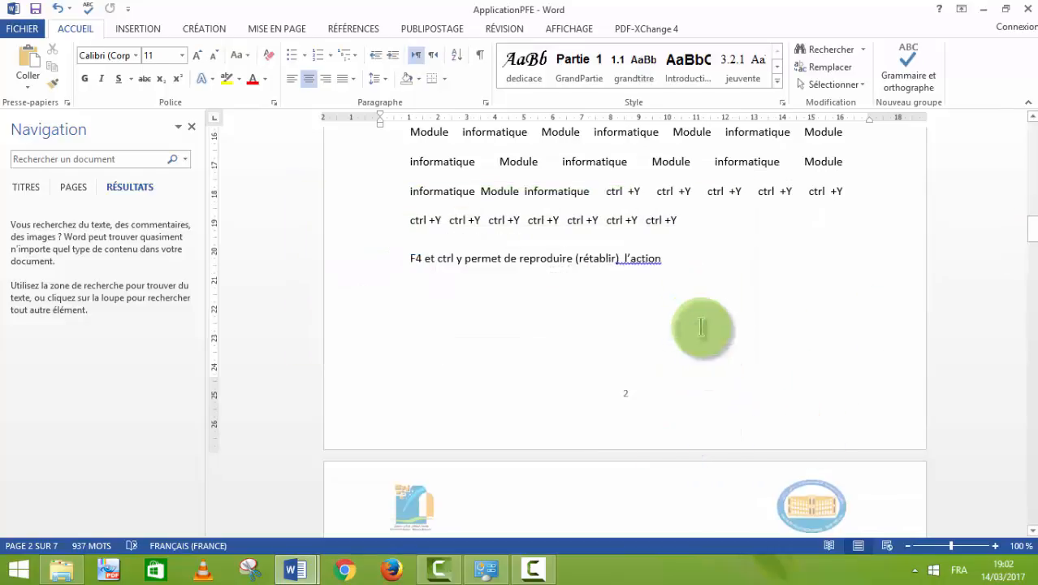